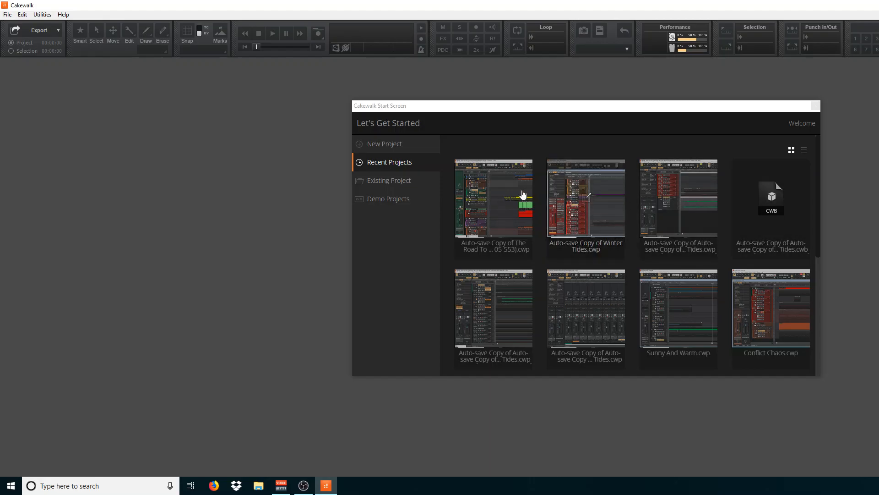
Create a new project from the Basic.cwt template.
{"action": "left_click", "coordinate": [384, 145]}
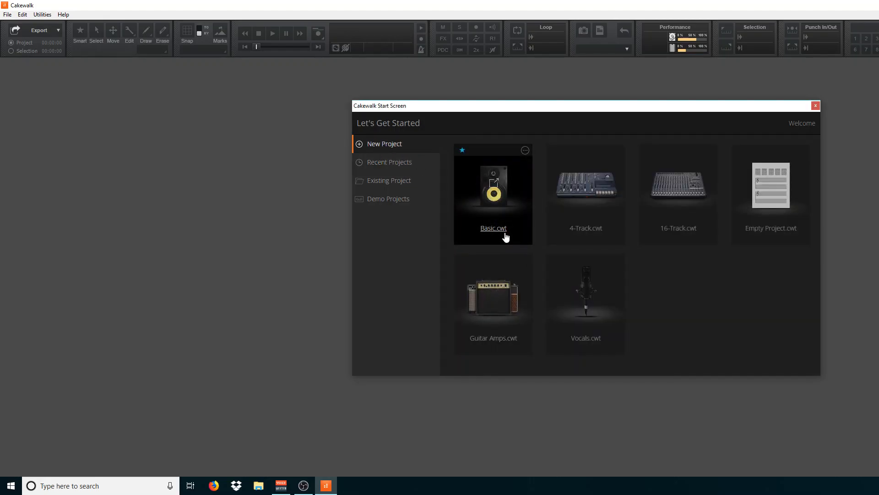
{"action": "left_click", "coordinate": [494, 183]}
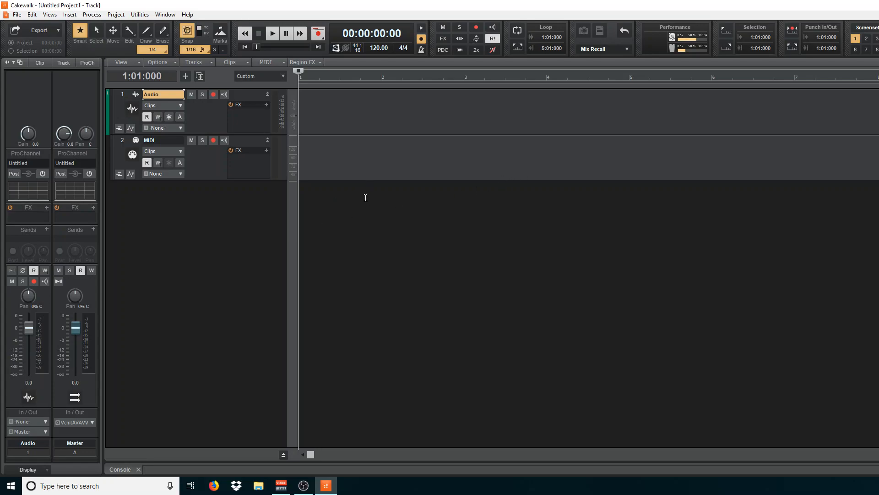
Load a guitar picture from the Guitars > Guitar - Electric icon folder as the Audio track's icon.
{"action": "right_click", "coordinate": [132, 108]}
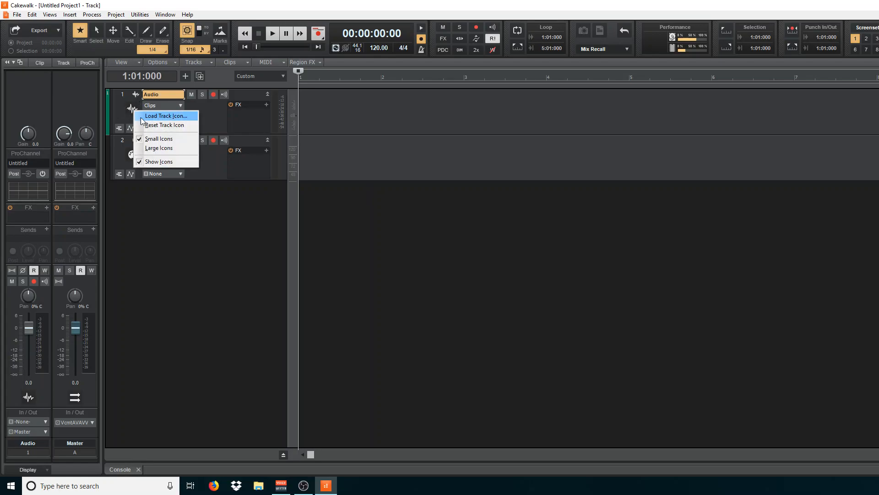
{"action": "left_click", "coordinate": [148, 117]}
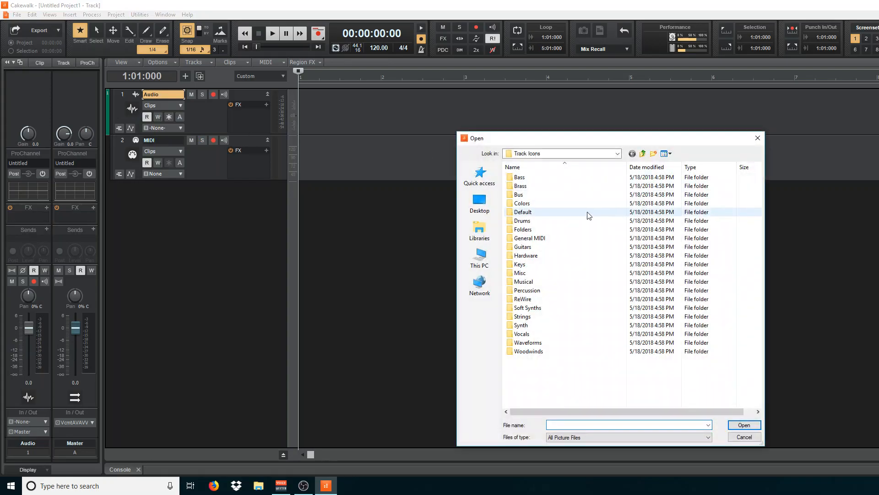
{"action": "double_click", "coordinate": [522, 247]}
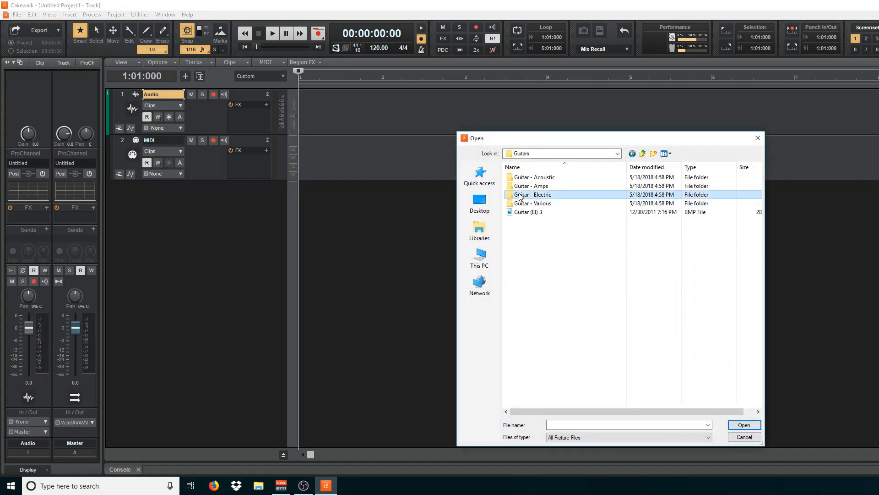
{"action": "double_click", "coordinate": [521, 195]}
{"action": "double_click", "coordinate": [526, 192]}
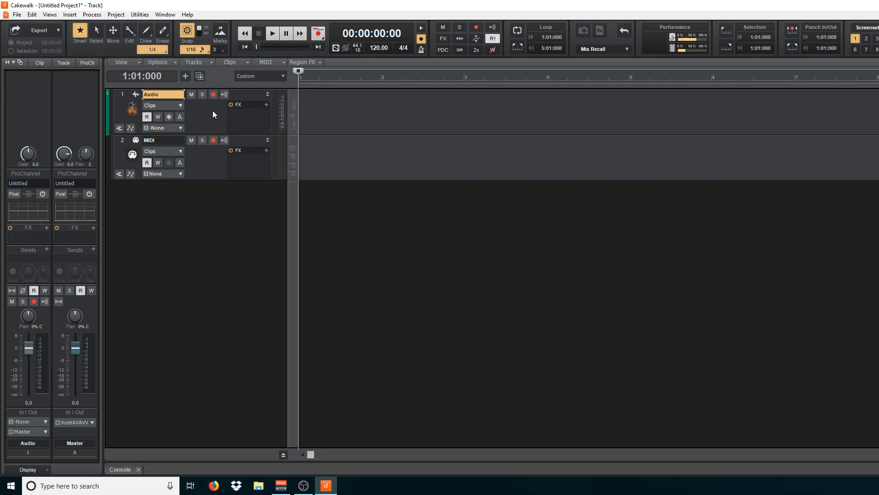
Arm the Audio track for recording and disarm it again.
{"action": "left_click", "coordinate": [213, 93]}
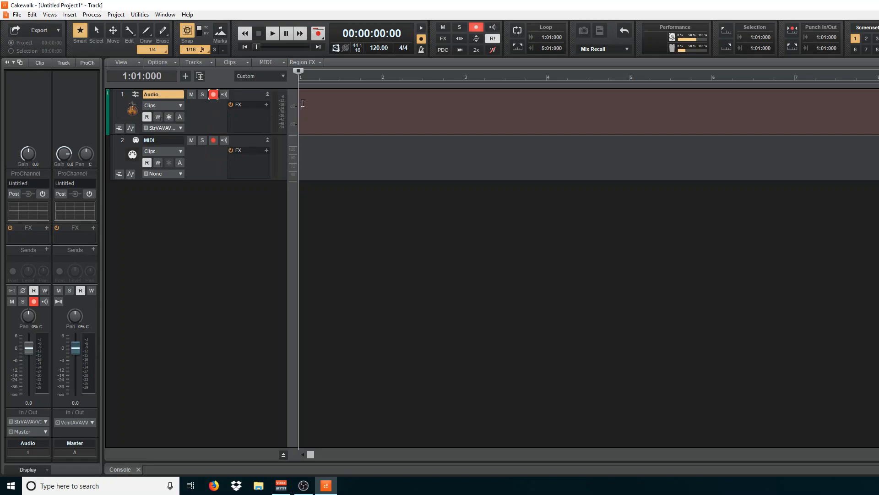
{"action": "left_click", "coordinate": [214, 95]}
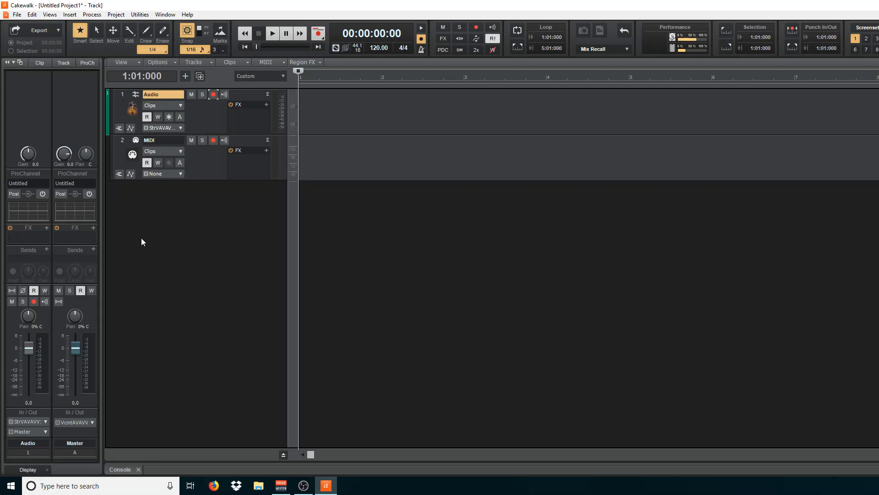
Delete both the Audio and the MIDI track from the project.
{"action": "left_click", "coordinate": [127, 139]}
{"action": "left_click", "coordinate": [120, 95], "text": "ctrl"}
{"action": "right_click", "coordinate": [120, 94]}
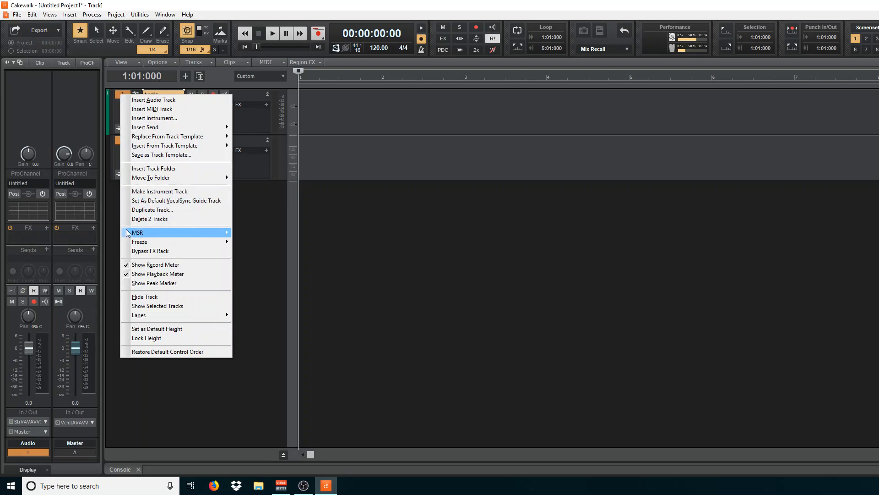
{"action": "left_click", "coordinate": [150, 218]}
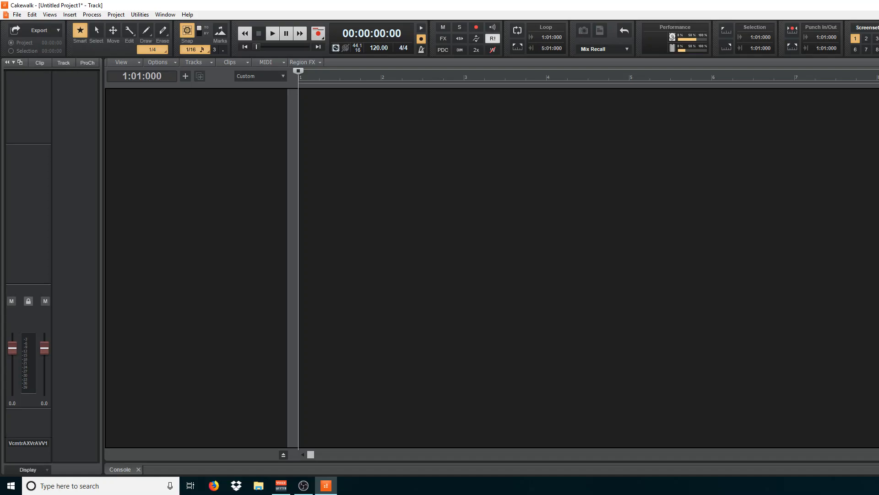
Insert SampleTank 3 as a simple instrument track inside a synth track folder and expand the instrument track's controls.
{"action": "left_click_drag", "start_coordinate": [454, 234], "coordinate": [137, 195]}
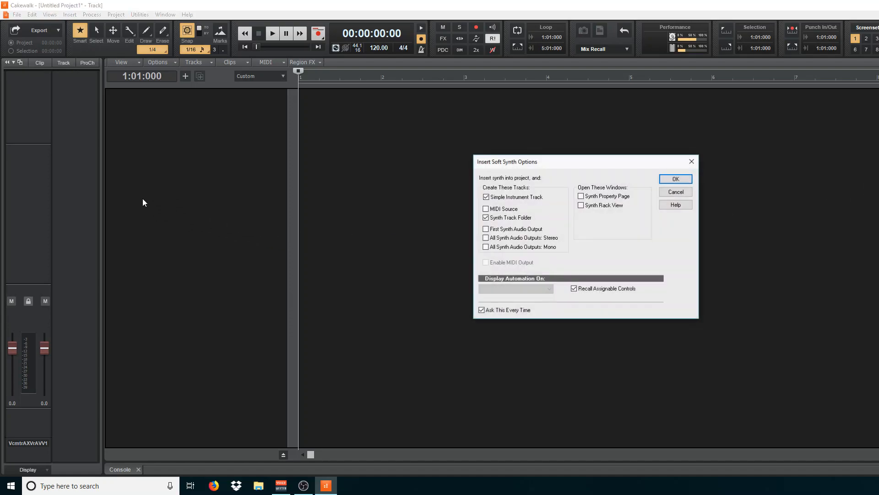
{"action": "left_click", "coordinate": [690, 178]}
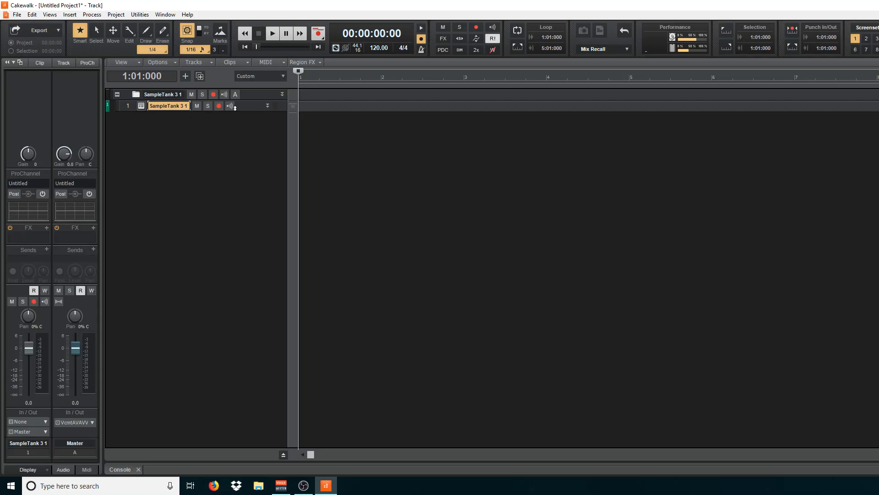
{"action": "left_click", "coordinate": [283, 95]}
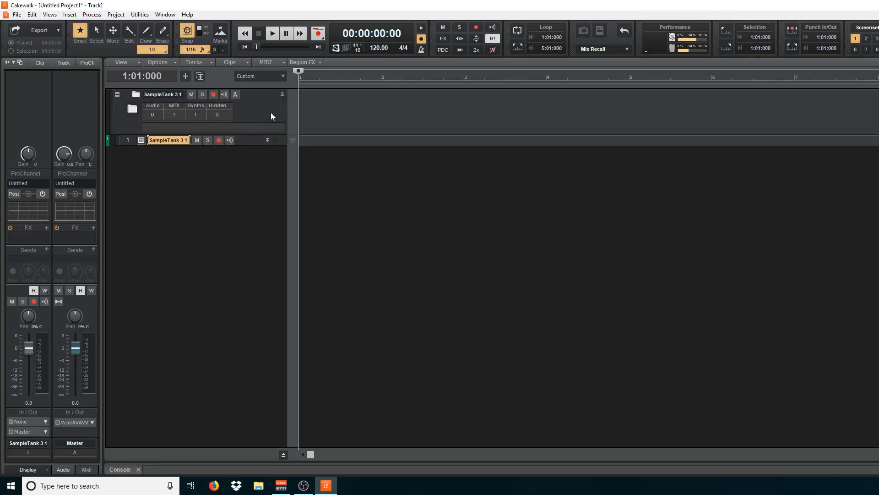
{"action": "left_click", "coordinate": [282, 95]}
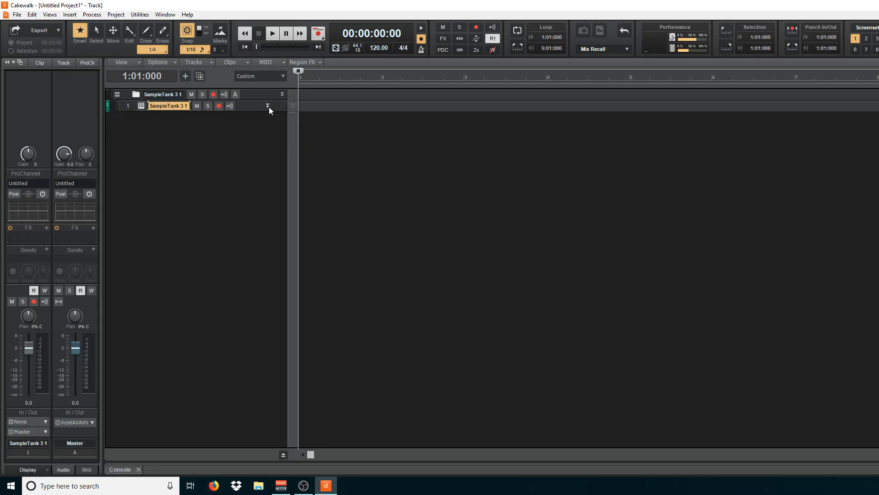
{"action": "left_click", "coordinate": [268, 106]}
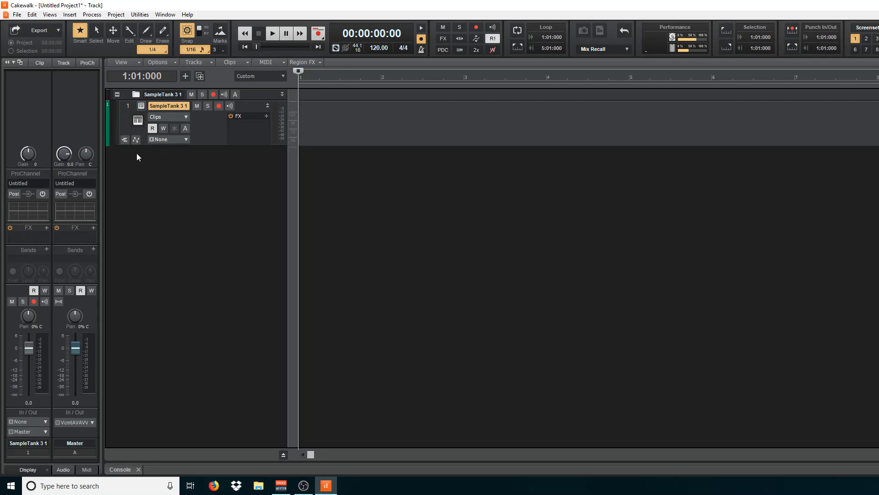
Open the SampleTank 3 instrument window from its track and move it clear of the track list.
{"action": "left_click", "coordinate": [119, 128]}
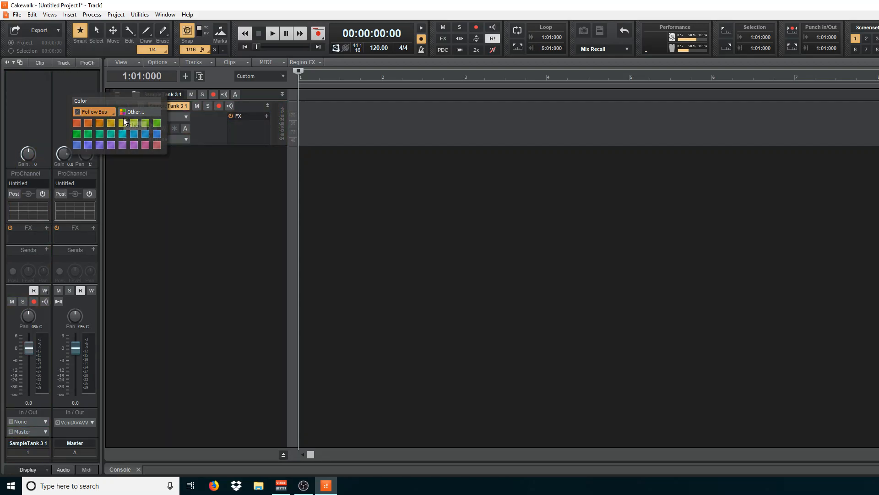
{"action": "left_click", "coordinate": [163, 187]}
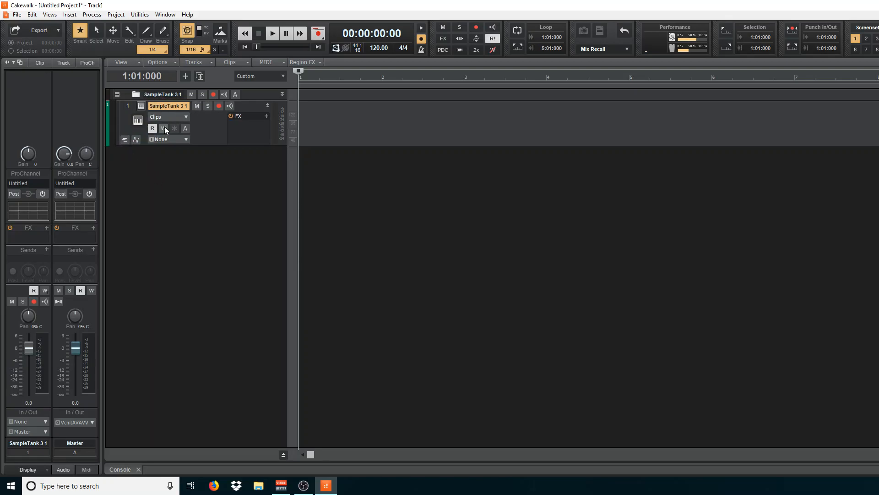
{"action": "left_click", "coordinate": [142, 105]}
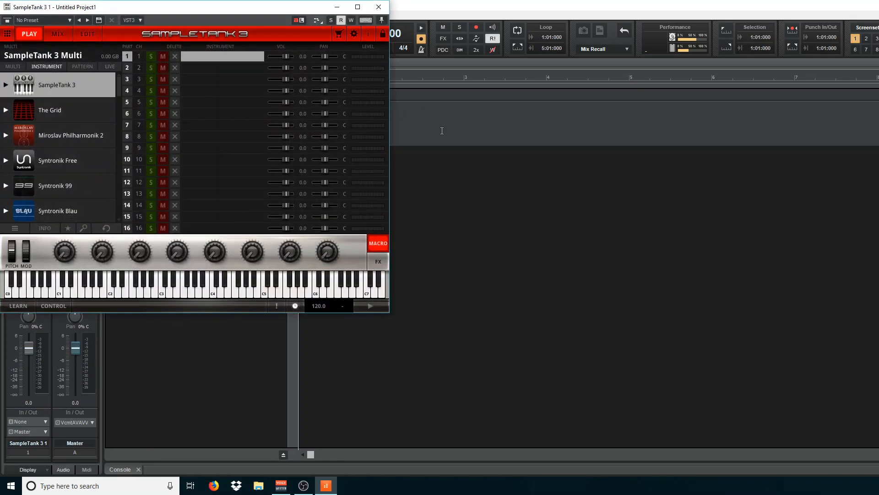
{"action": "left_click_drag", "start_coordinate": [212, 9], "coordinate": [799, 35]}
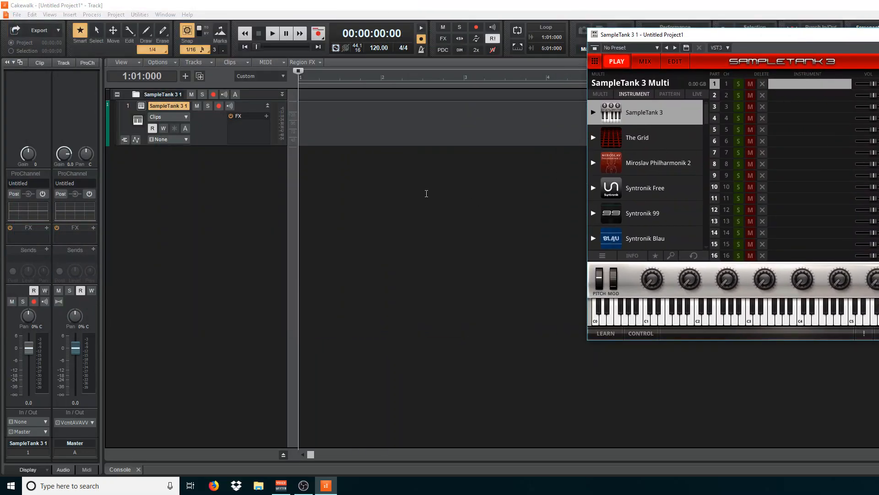
Color the SampleTank 3 instrument track bright red, using a basic color instead of the preset palette.
{"action": "left_click", "coordinate": [117, 124]}
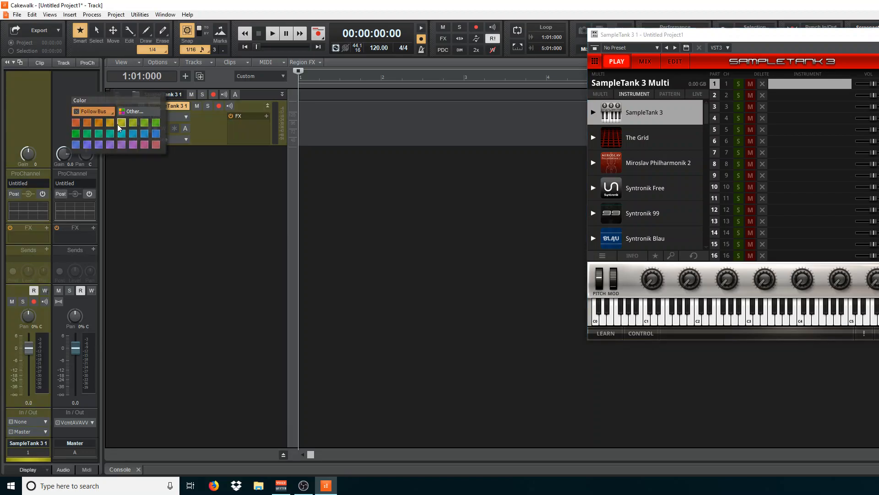
{"action": "left_click", "coordinate": [142, 111]}
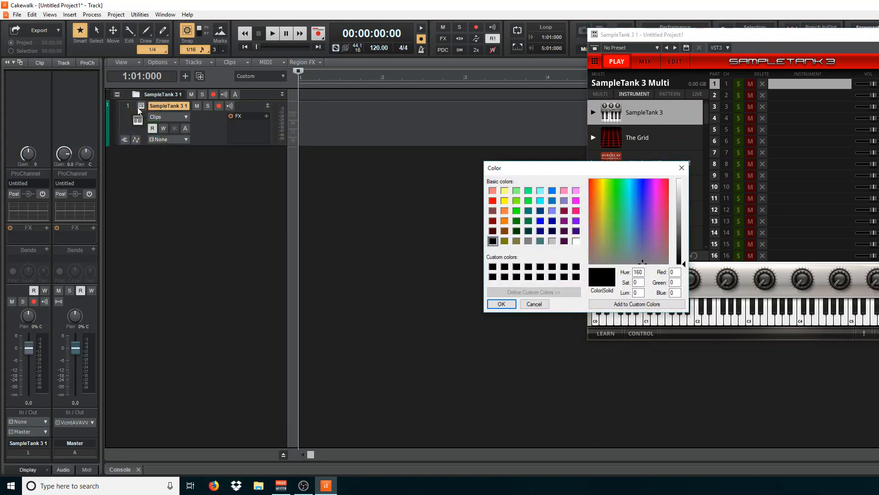
{"action": "left_click", "coordinate": [493, 201]}
{"action": "left_click", "coordinate": [501, 304]}
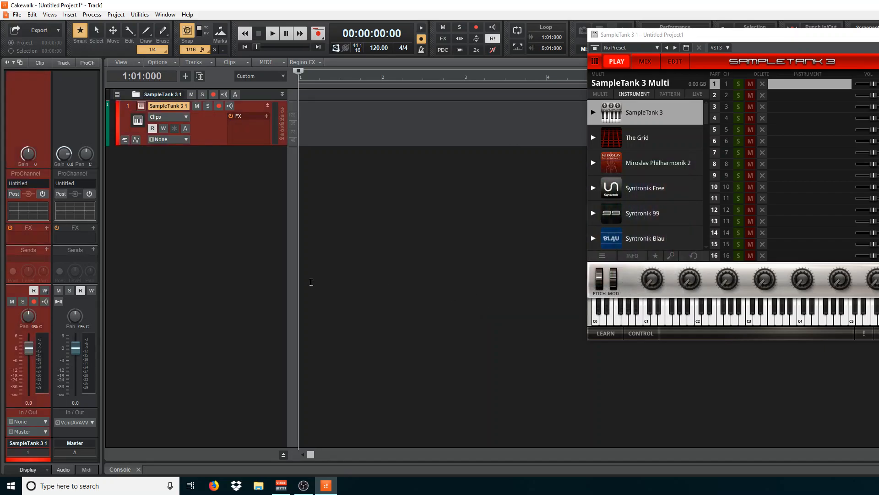
Color the SampleTank 3 track folder bright red (255, 0, 0) to match its instrument track, leaving the folder header collapsed.
{"action": "left_click", "coordinate": [115, 98]}
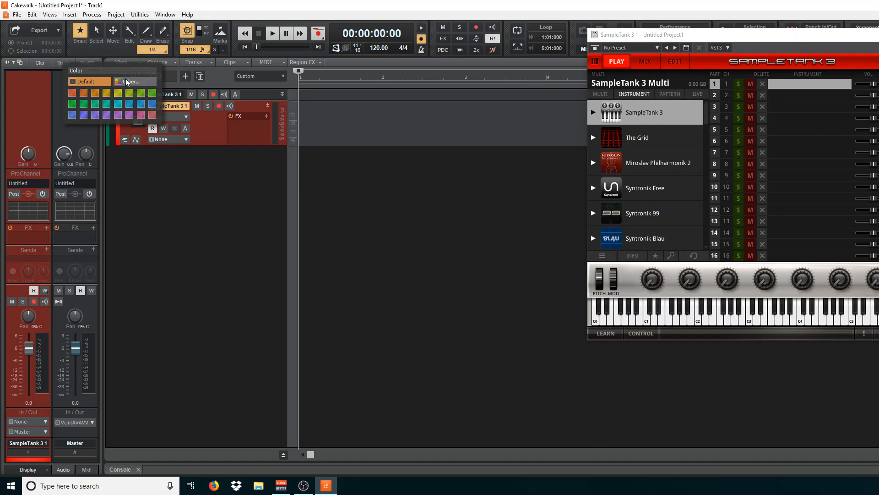
{"action": "left_click", "coordinate": [128, 83]}
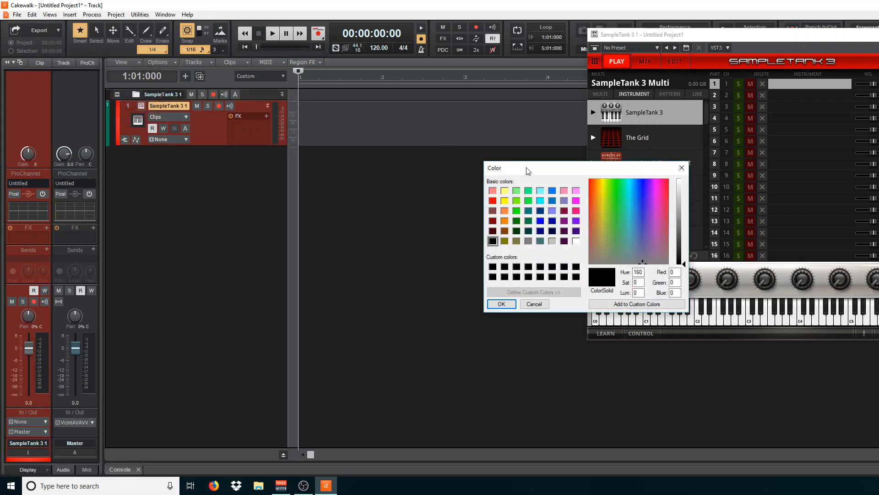
{"action": "left_click", "coordinate": [493, 201]}
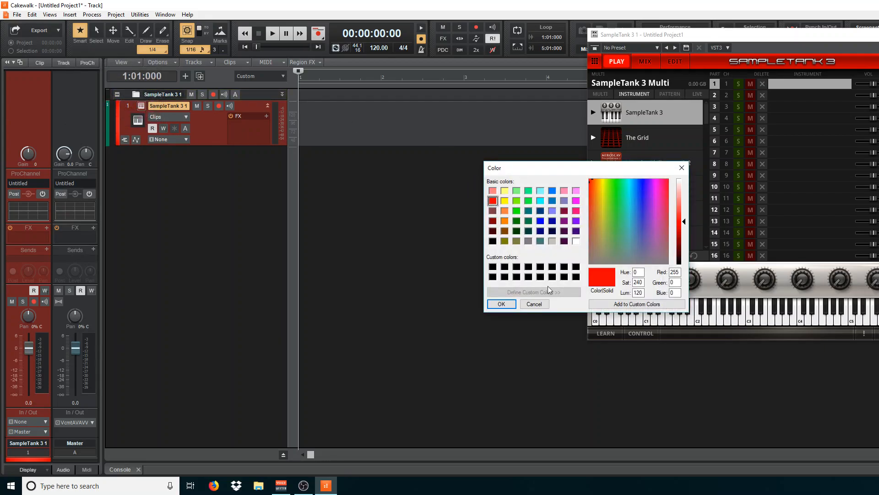
{"action": "left_click", "coordinate": [502, 303]}
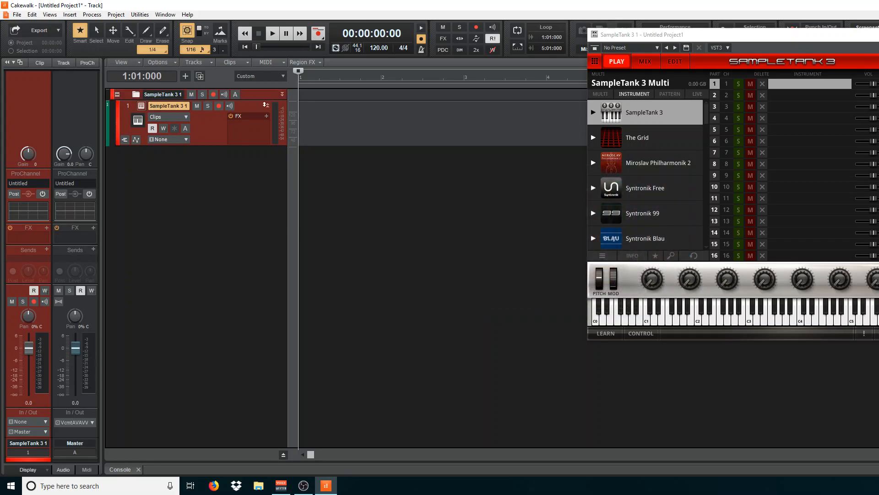
{"action": "left_click", "coordinate": [282, 94]}
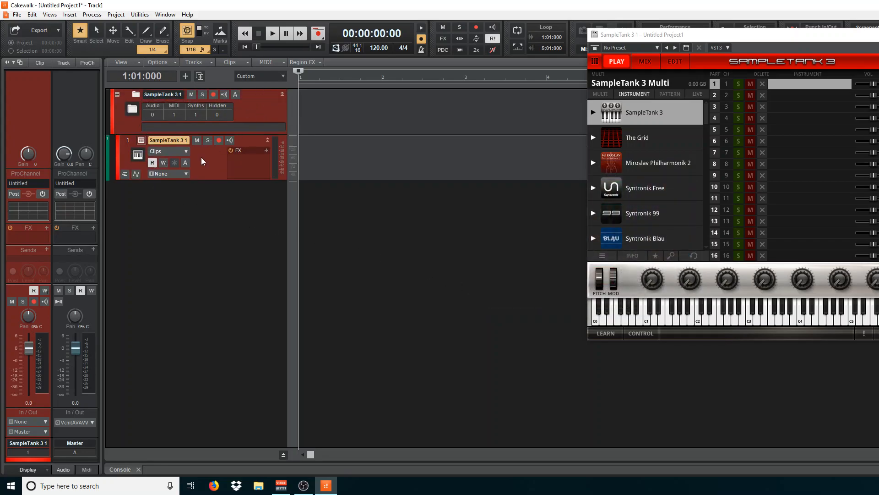
{"action": "left_click", "coordinate": [282, 94]}
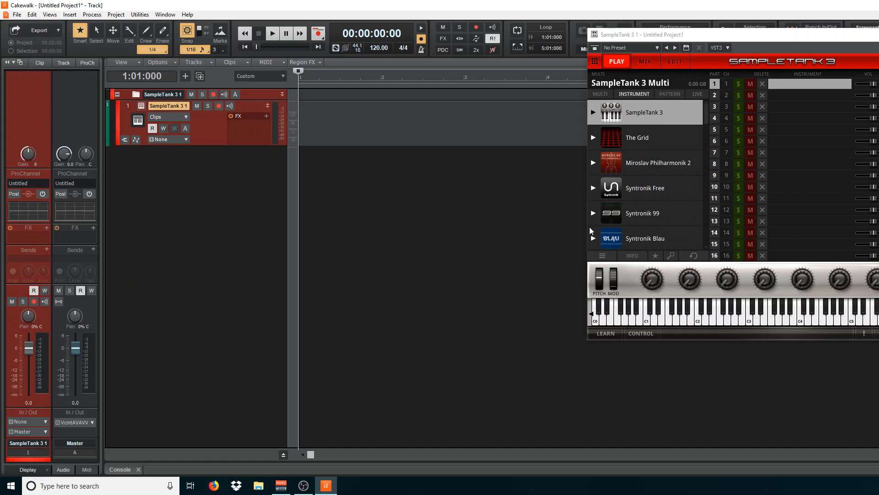
Load the Grand Piano 1 instrument from SampleTank 3's Piano category into part 1 and enable input echo on the track.
{"action": "left_click", "coordinate": [593, 115]}
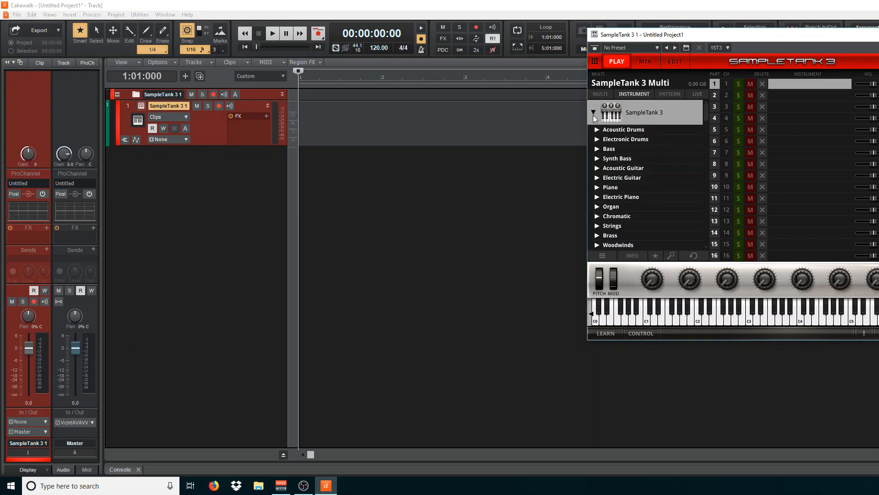
{"action": "scroll", "coordinate": [611, 160], "scroll_direction": "down", "scroll_amount": 1}
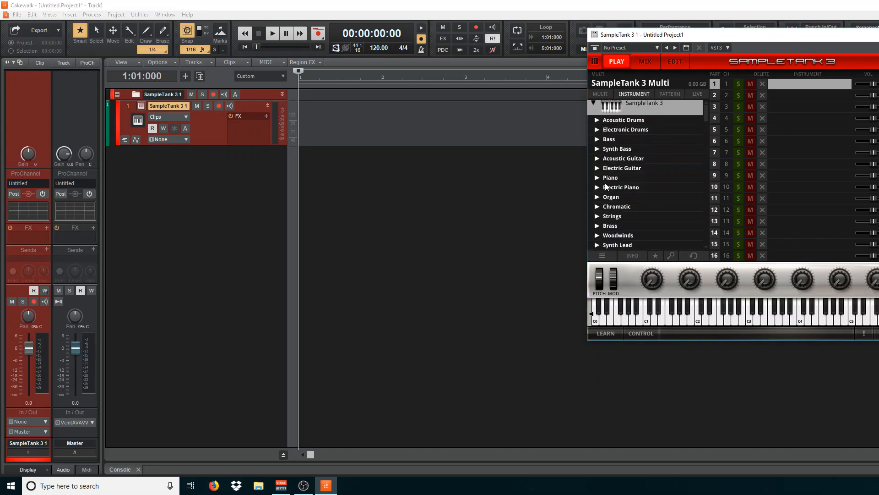
{"action": "left_click", "coordinate": [597, 177]}
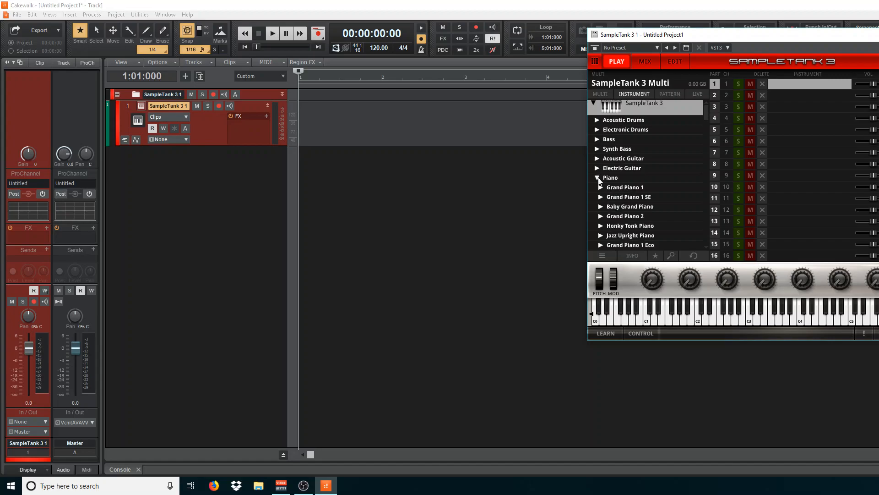
{"action": "scroll", "coordinate": [606, 181], "scroll_direction": "down", "scroll_amount": 1}
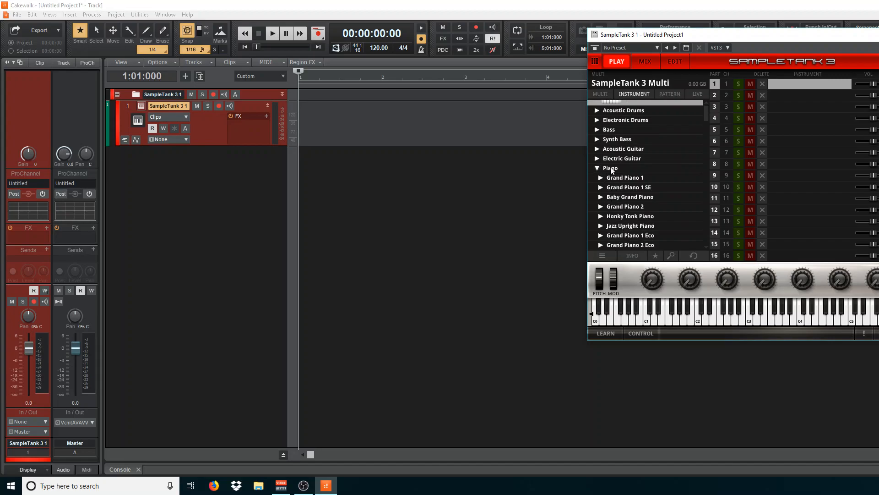
{"action": "left_click", "coordinate": [601, 178]}
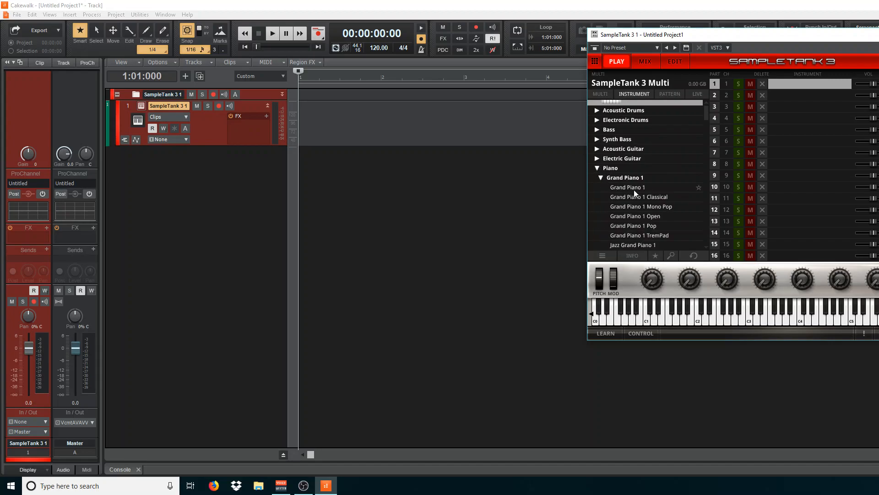
{"action": "double_click", "coordinate": [631, 188]}
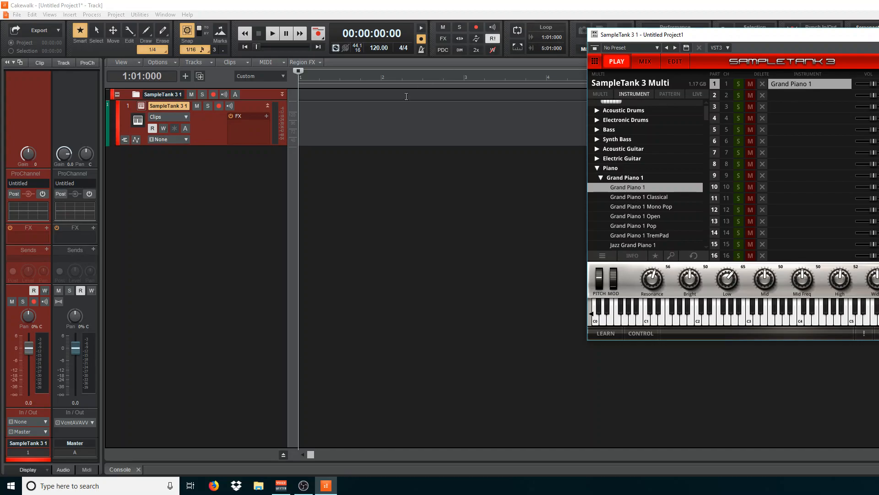
{"action": "left_click", "coordinate": [230, 105]}
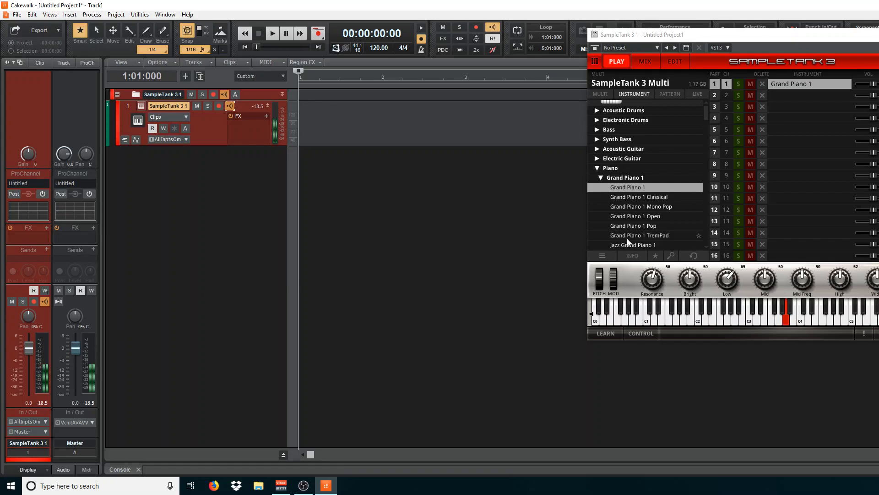
Raise SampleTank 3's part 1 mixer level to 7.5 dB and the instrument track's volume to 4.0, returning to the Play page.
{"action": "left_click", "coordinate": [653, 62]}
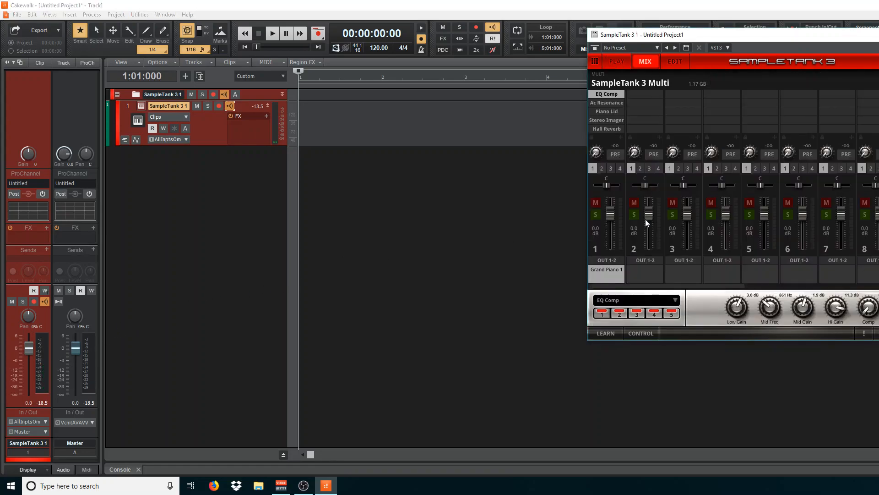
{"action": "mouse_move", "coordinate": [614, 214]}
{"action": "left_mouse_down"}
{"action": "mouse_move", "coordinate": [610, 200]}
{"action": "mouse_move", "coordinate": [613, 209]}
{"action": "left_mouse_up"}
{"action": "left_click_drag", "start_coordinate": [32, 348], "coordinate": [32, 341]}
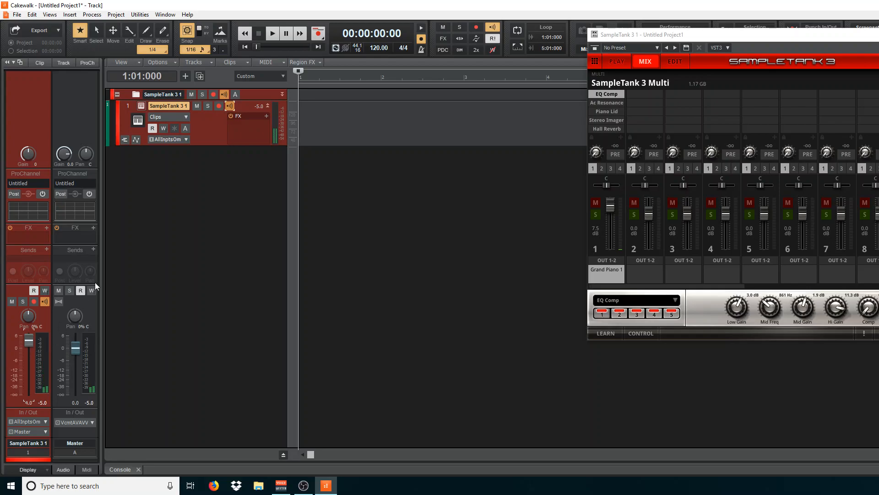
{"action": "left_click", "coordinate": [607, 62]}
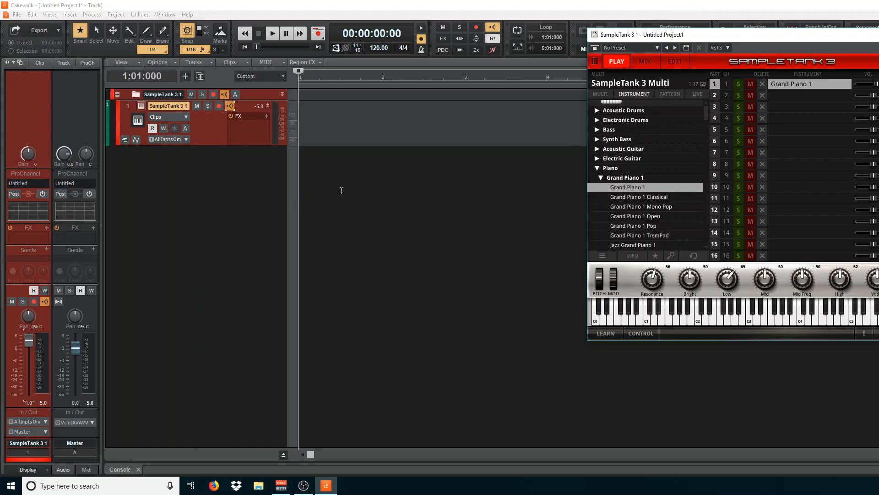
Insert a new MIDI track below the SampleTank 3 instrument track.
{"action": "right_click", "coordinate": [153, 179]}
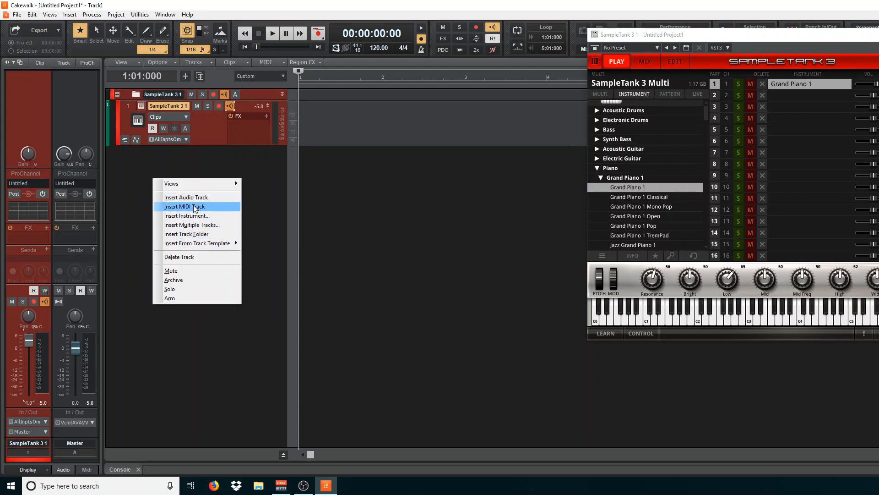
{"action": "left_click", "coordinate": [275, 182]}
{"action": "right_click", "coordinate": [274, 177]}
{"action": "right_click", "coordinate": [122, 185]}
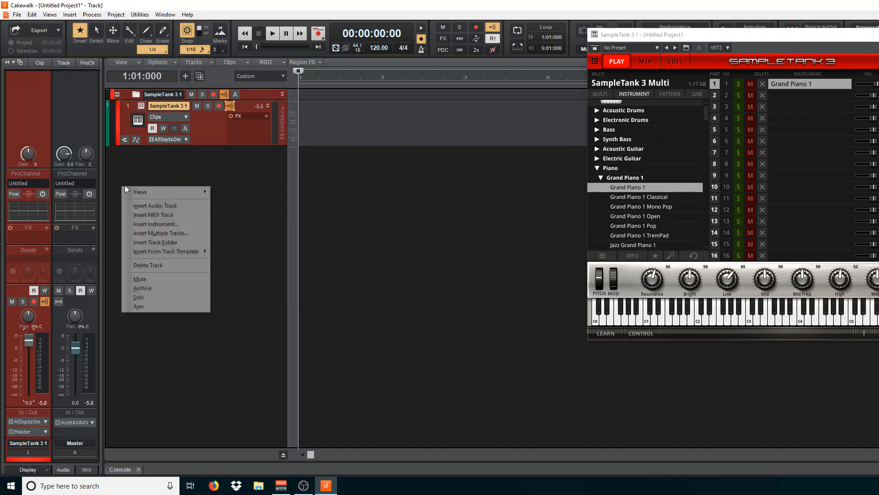
{"action": "right_click", "coordinate": [209, 174]}
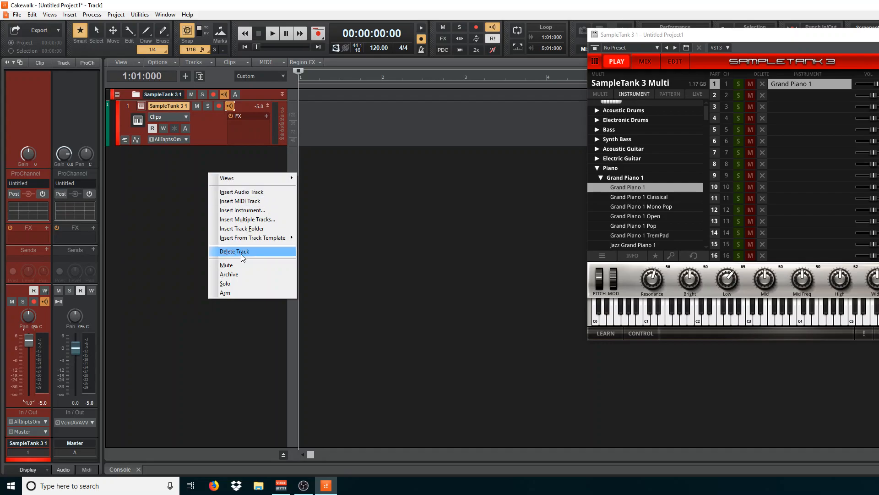
{"action": "left_click", "coordinate": [246, 200]}
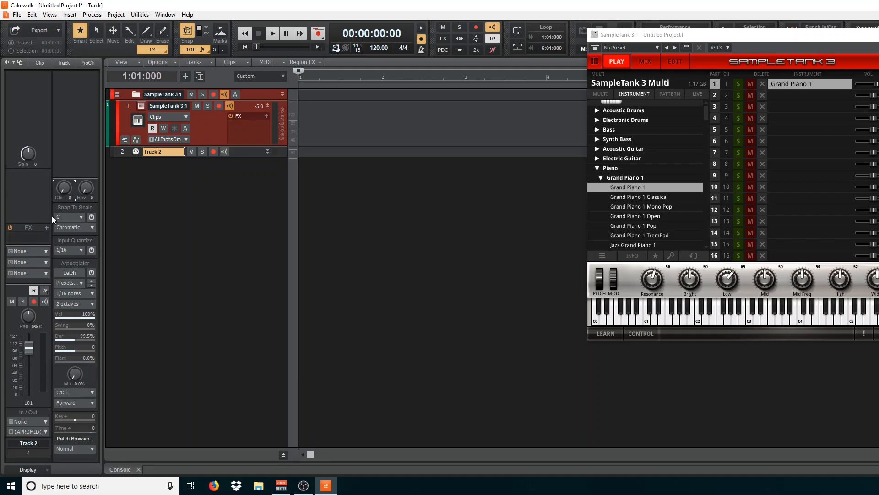
Select the SampleTank 3 instrument track and raise the Master bus volume to 0.2.
{"action": "left_click", "coordinate": [126, 128]}
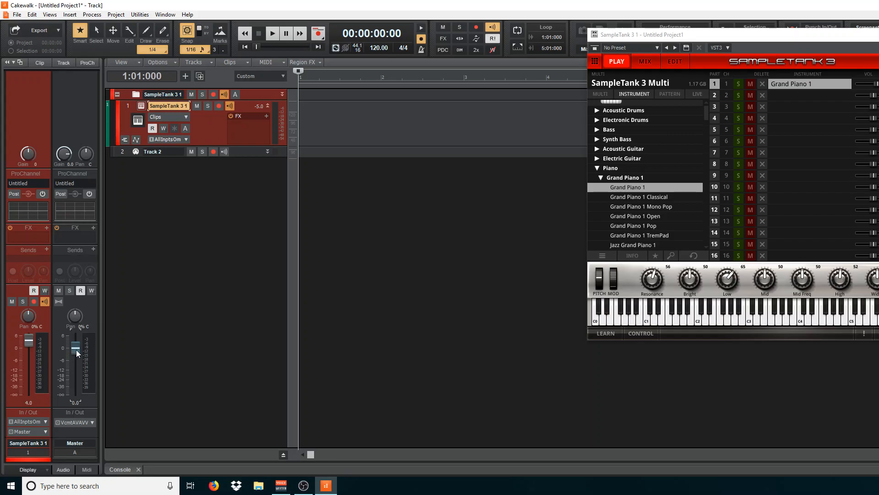
{"action": "left_click_drag", "start_coordinate": [76, 350], "coordinate": [76, 347]}
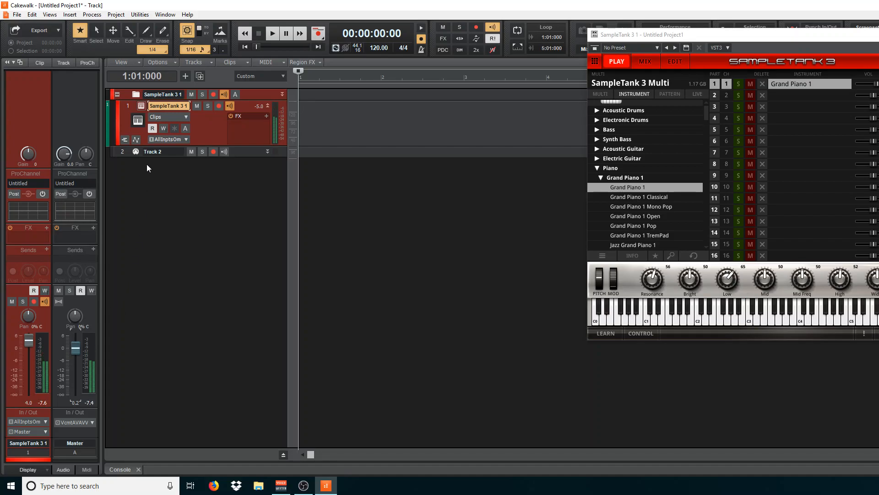
Color the new MIDI track bright red (255, 0, 0) to match the SampleTank 3 track and folder.
{"action": "left_click", "coordinate": [113, 150]}
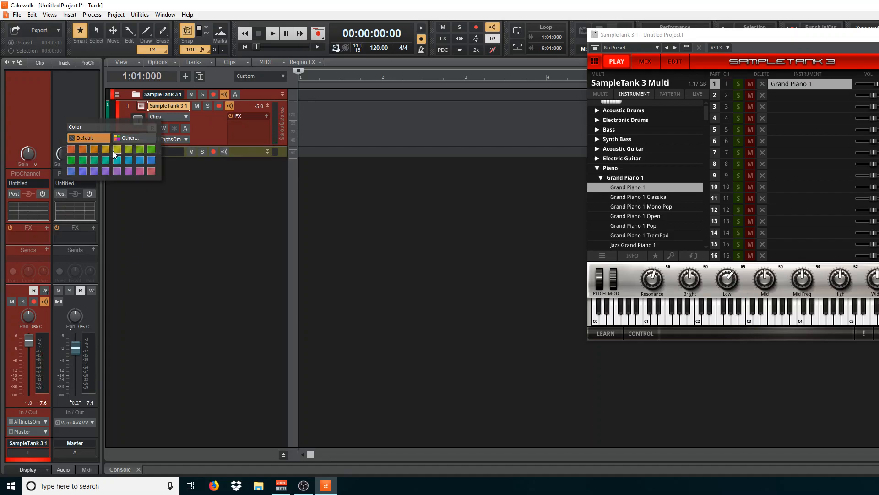
{"action": "left_click", "coordinate": [121, 138]}
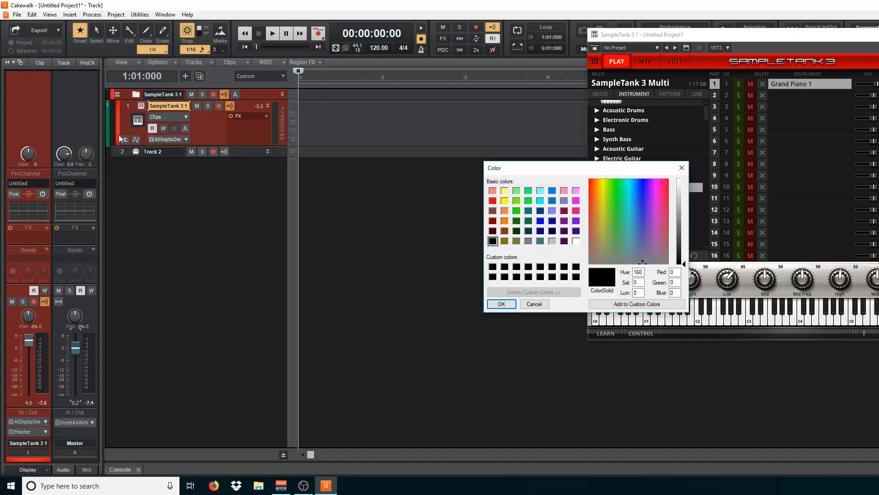
{"action": "left_click", "coordinate": [493, 201]}
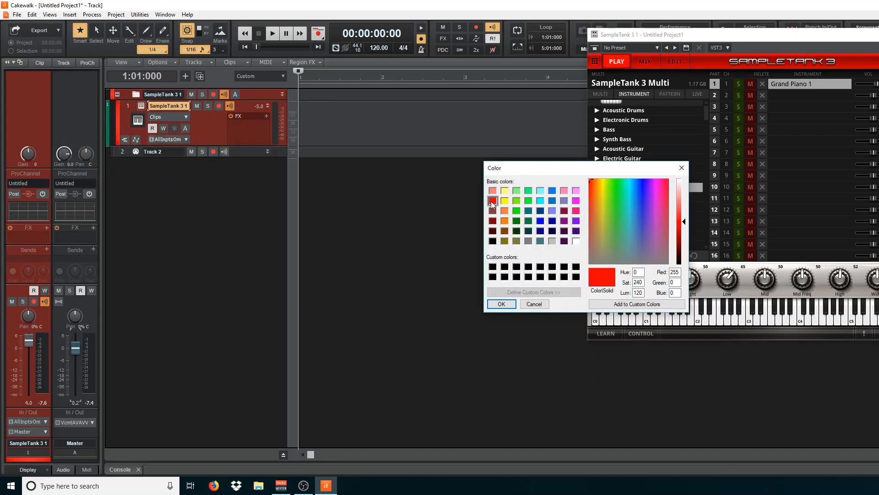
{"action": "left_click", "coordinate": [501, 304]}
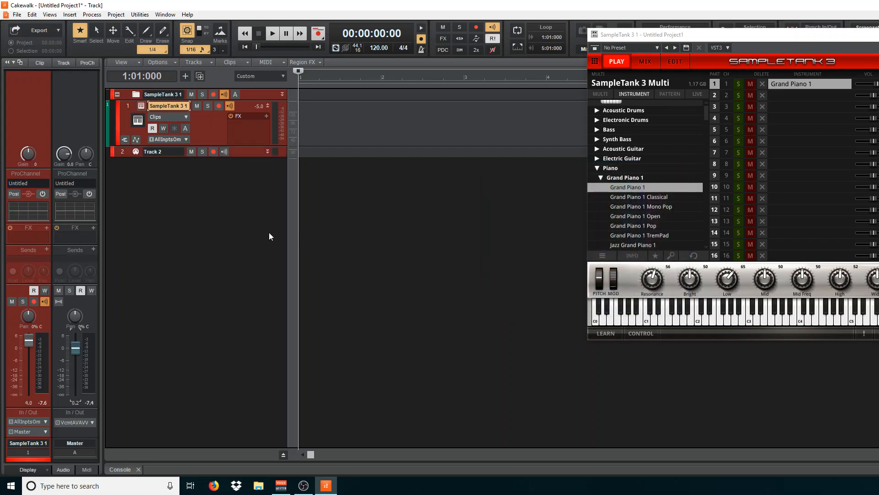
Rename the new MIDI track as Bass.
{"action": "left_click", "coordinate": [172, 151]}
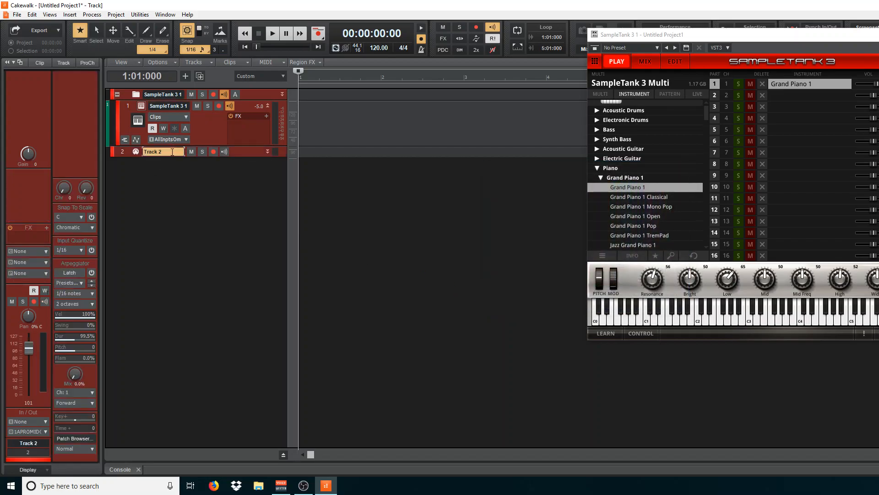
{"action": "key", "text": "b"}
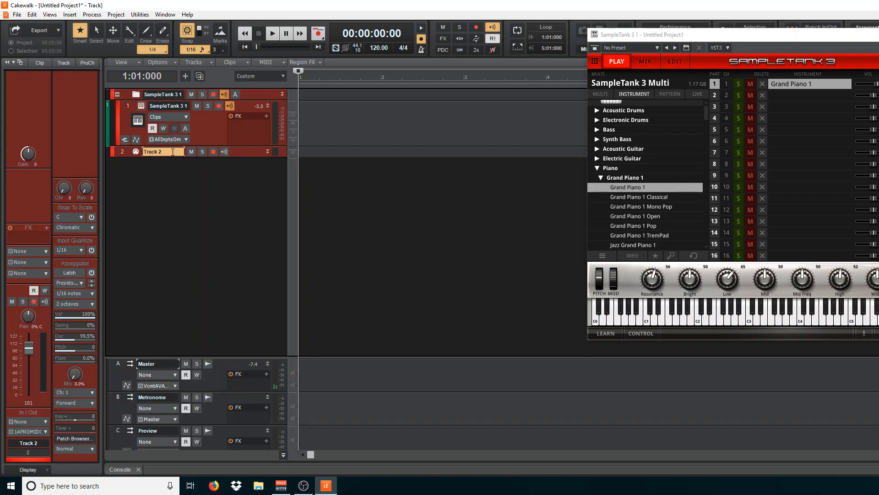
{"action": "double_click", "coordinate": [172, 152]}
{"action": "type", "text": "Bass"}
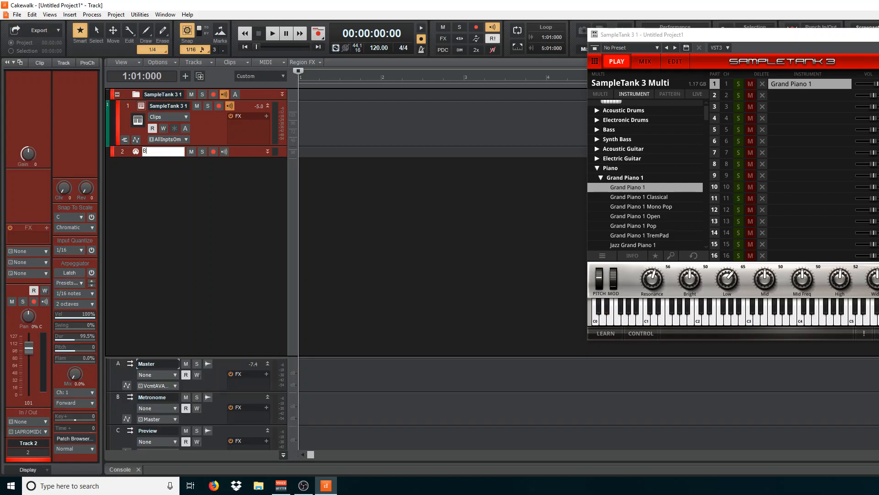
{"action": "key", "text": "Return"}
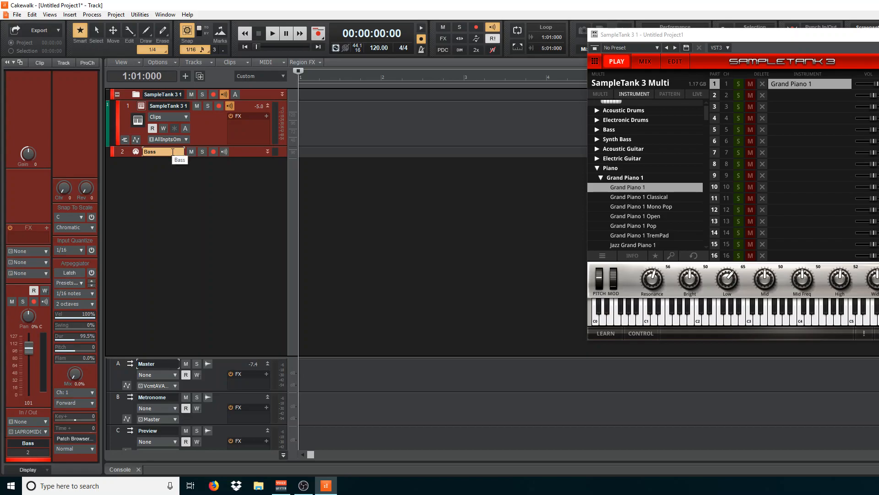
Expand the Bass track, route its output to SampleTank 3 1, and switch input echo from the instrument track to the Bass track.
{"action": "left_click", "coordinate": [267, 152]}
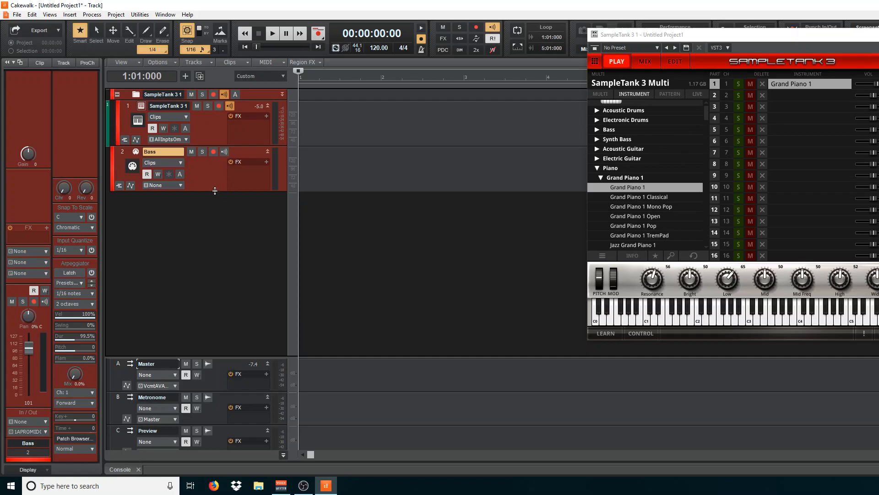
{"action": "left_click_drag", "start_coordinate": [215, 190], "coordinate": [211, 215]}
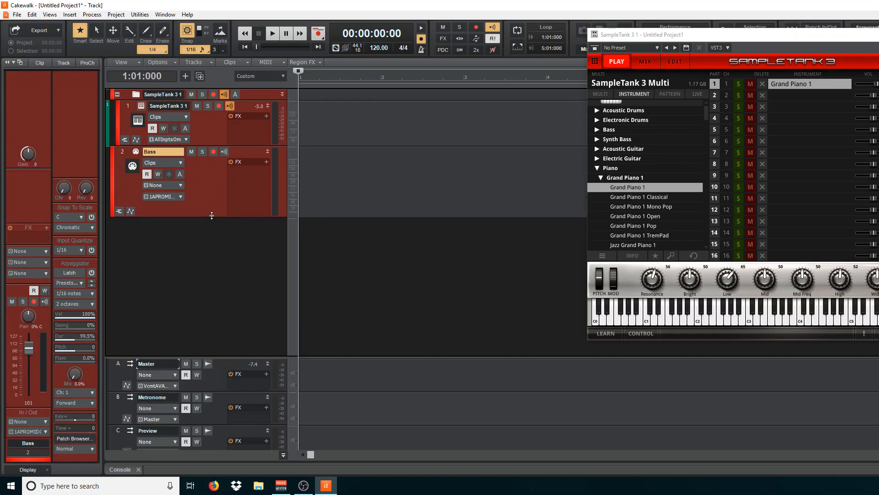
{"action": "left_click", "coordinate": [181, 197]}
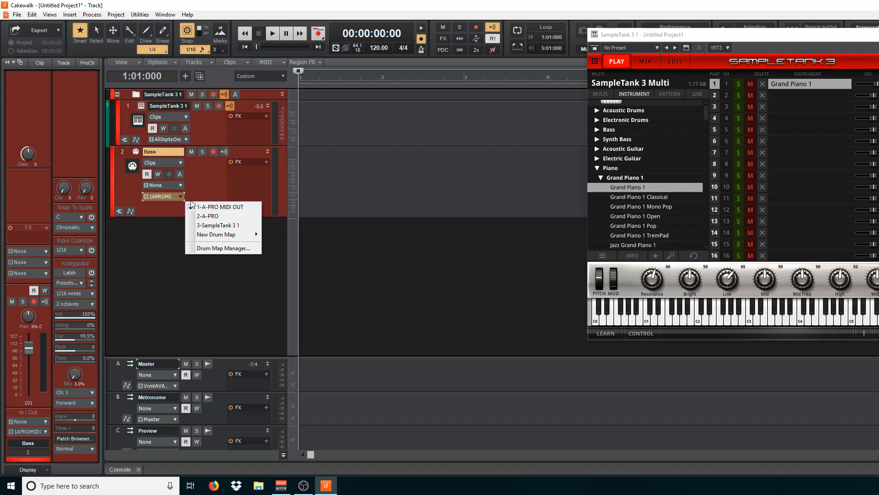
{"action": "left_click", "coordinate": [207, 225]}
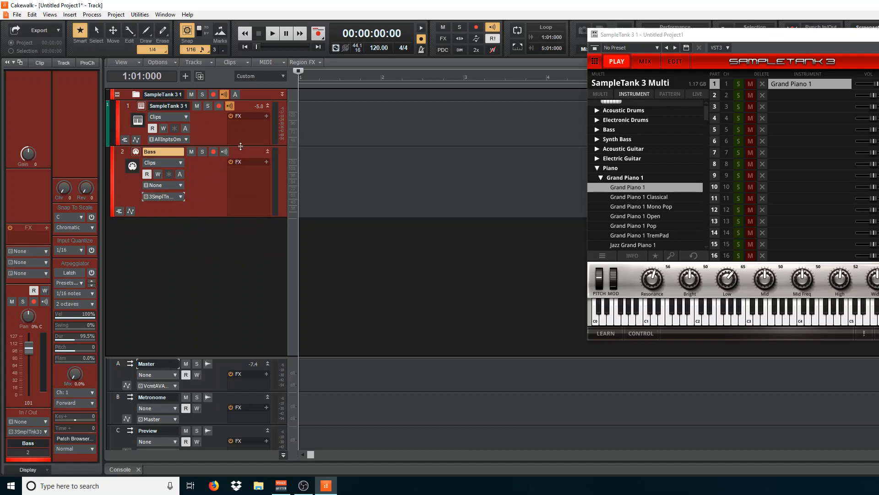
{"action": "left_click", "coordinate": [230, 106]}
{"action": "left_click", "coordinate": [224, 152]}
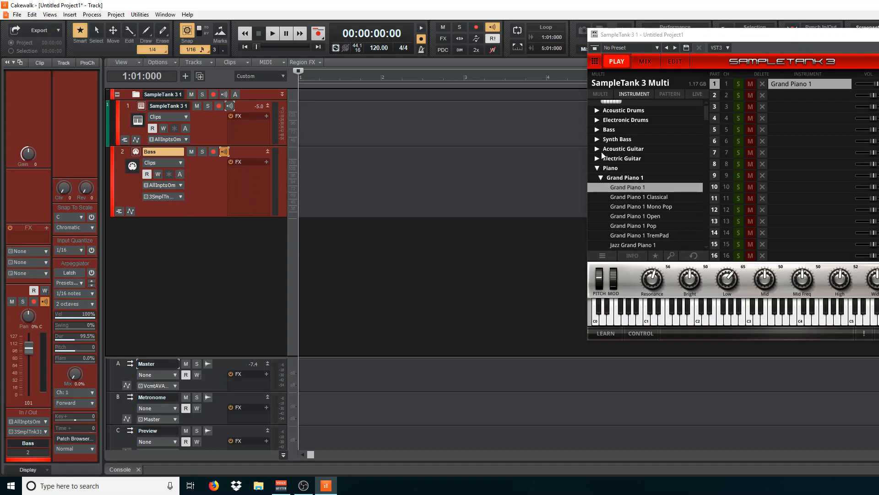
Load Fusion Finger J Bass from SampleTank 3's J Bass Finger instruments while part 1 is selected.
{"action": "left_click", "coordinate": [598, 130]}
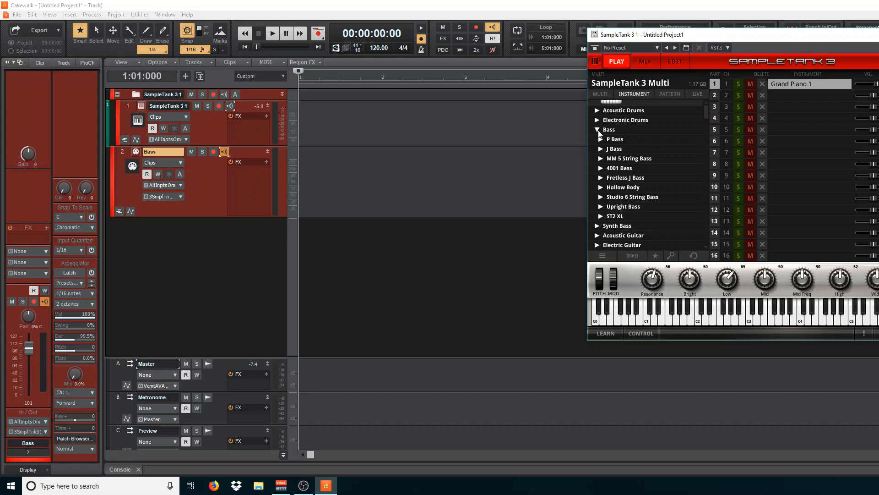
{"action": "left_click", "coordinate": [616, 150]}
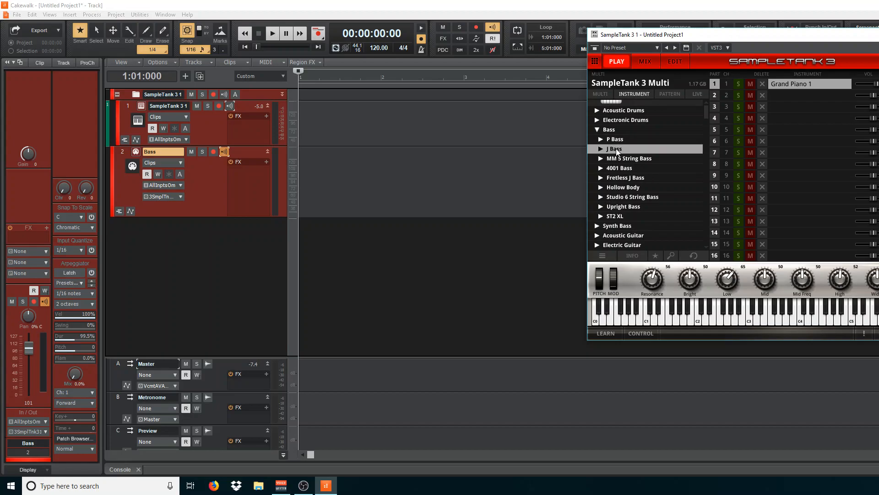
{"action": "left_click", "coordinate": [600, 149]}
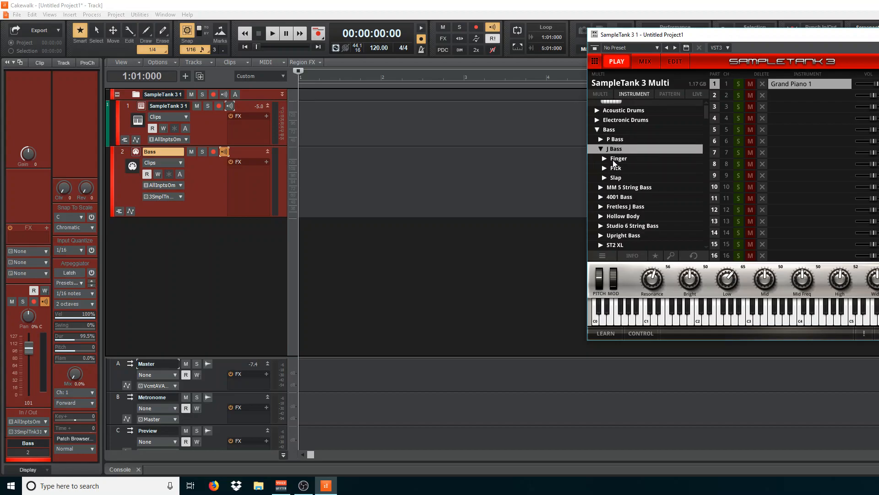
{"action": "left_click", "coordinate": [605, 158]}
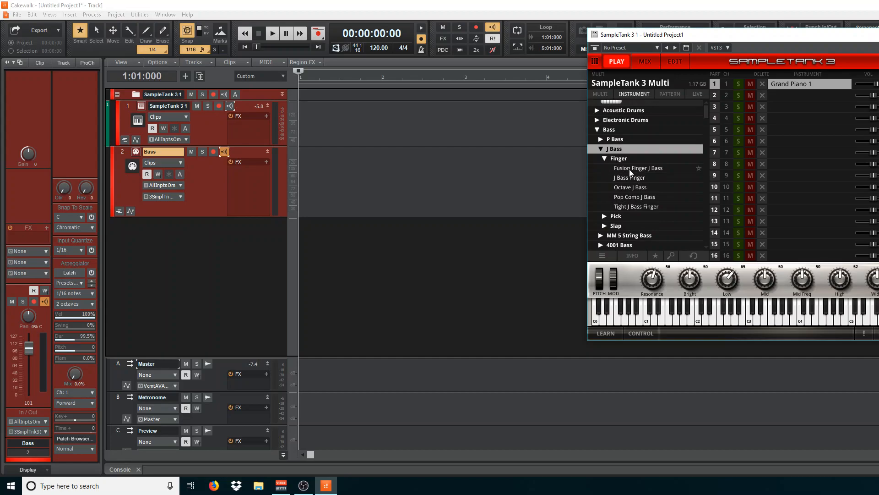
{"action": "left_click", "coordinate": [630, 168]}
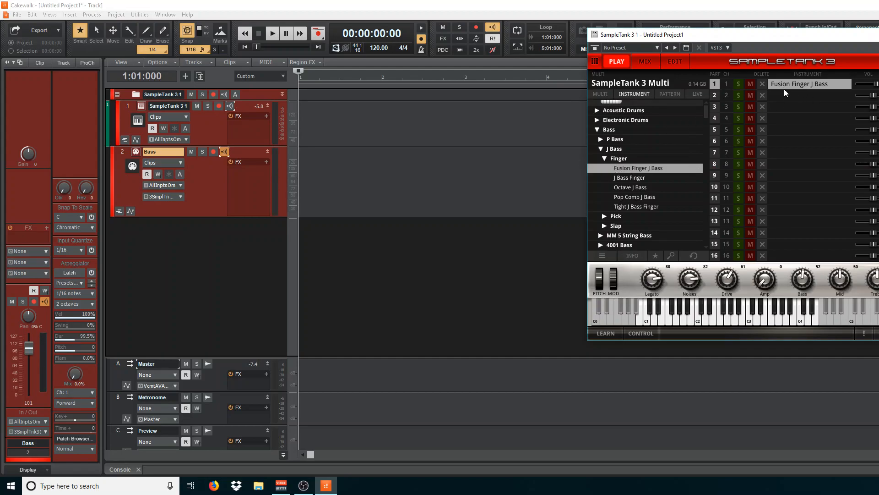
Clear the bass instrument from SampleTank 3's part 1 and reload Grand Piano 1 into that part.
{"action": "left_click", "coordinate": [762, 85]}
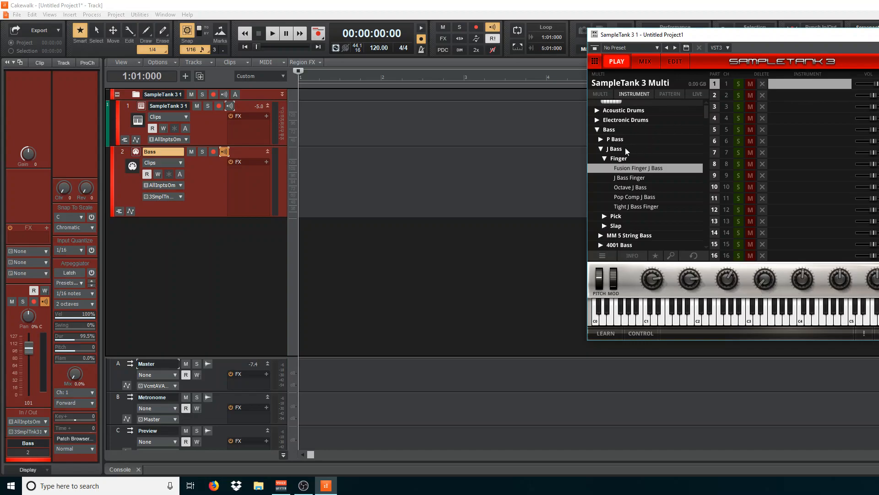
{"action": "scroll", "coordinate": [608, 155], "scroll_direction": "up", "scroll_amount": 1}
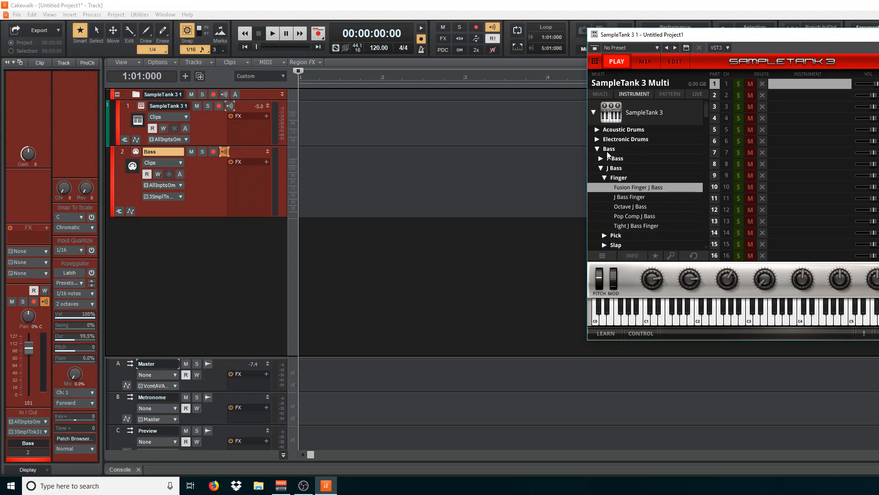
{"action": "left_click", "coordinate": [787, 93]}
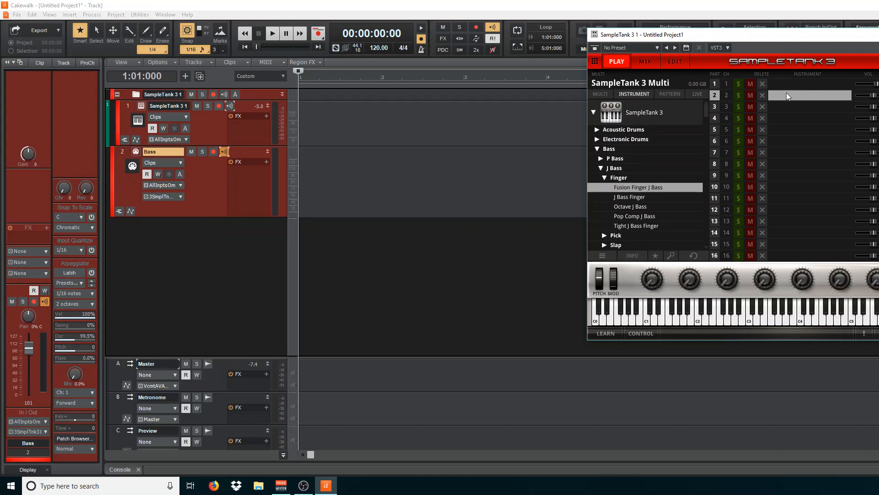
{"action": "left_click", "coordinate": [785, 85]}
{"action": "left_click", "coordinate": [785, 92]}
{"action": "left_click", "coordinate": [783, 86]}
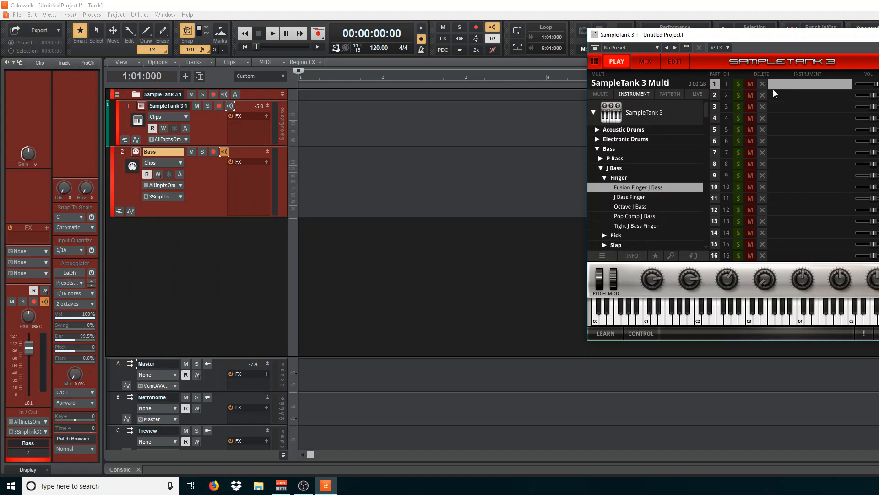
{"action": "scroll", "coordinate": [627, 161], "scroll_direction": "down", "scroll_amount": 5}
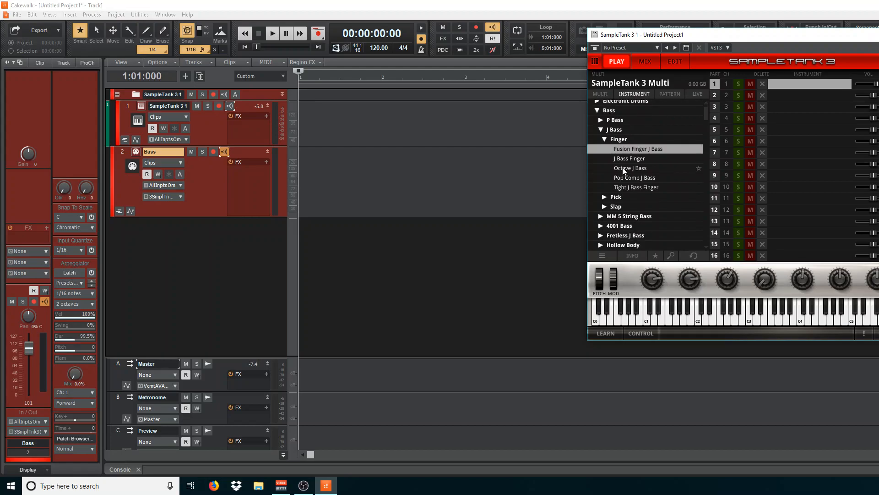
{"action": "scroll", "coordinate": [617, 200], "scroll_direction": "up", "scroll_amount": 5}
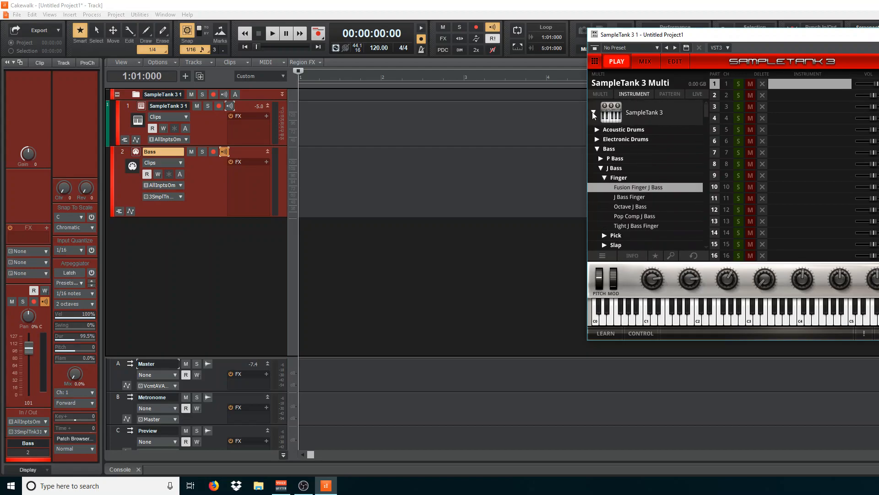
{"action": "scroll", "coordinate": [596, 150], "scroll_direction": "down", "scroll_amount": 1}
{"action": "scroll", "coordinate": [597, 158], "scroll_direction": "down", "scroll_amount": 2}
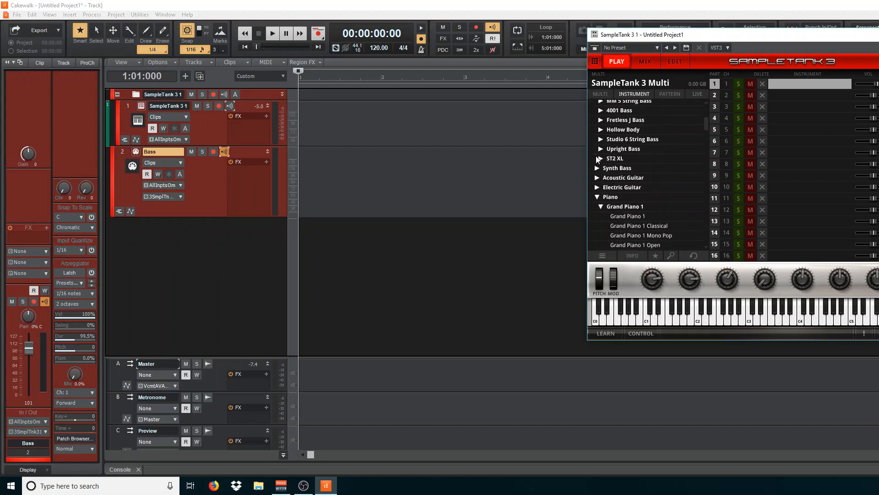
{"action": "double_click", "coordinate": [616, 216]}
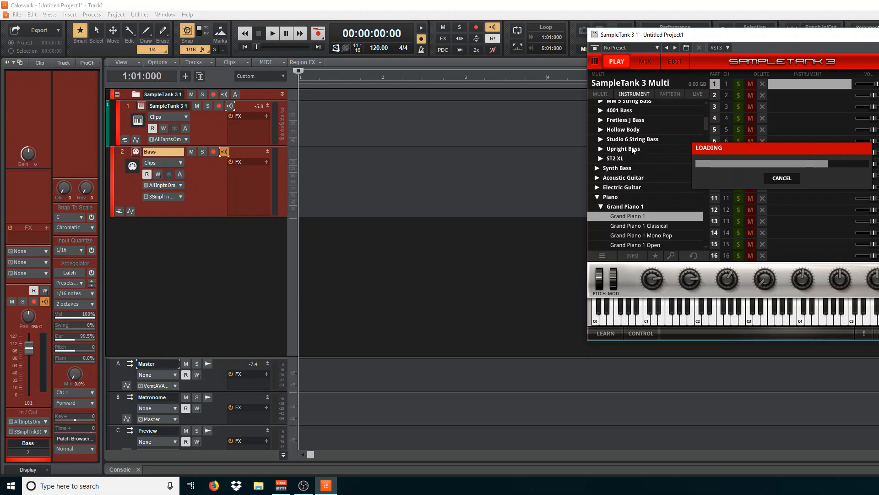
Select SampleTank 3's part 2 and load Fretless J Bass Soft into it from the Fretless J Bass instruments.
{"action": "left_click", "coordinate": [779, 97]}
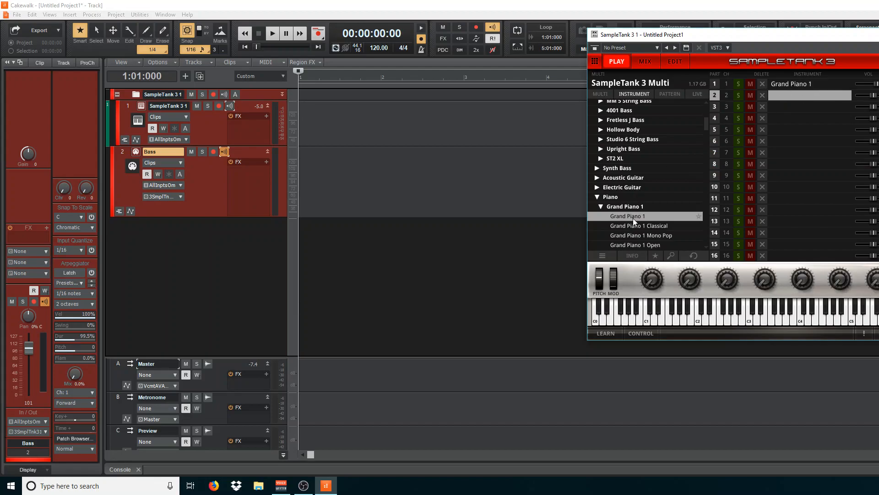
{"action": "scroll", "coordinate": [633, 218], "scroll_direction": "down", "scroll_amount": 5}
{"action": "scroll", "coordinate": [633, 211], "scroll_direction": "up", "scroll_amount": 10}
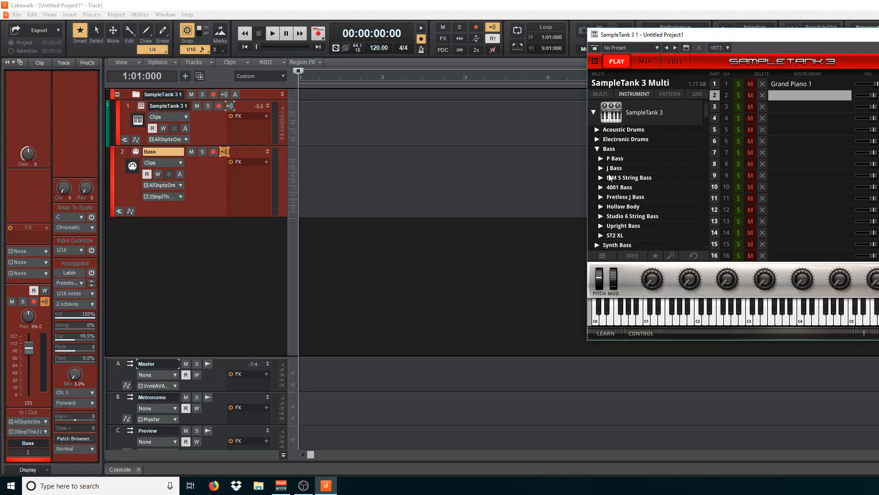
{"action": "double_click", "coordinate": [612, 197]}
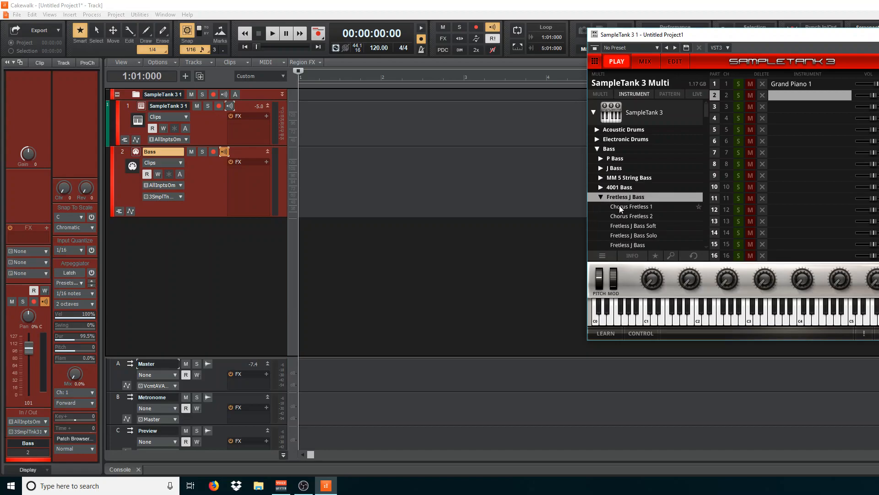
{"action": "double_click", "coordinate": [621, 226]}
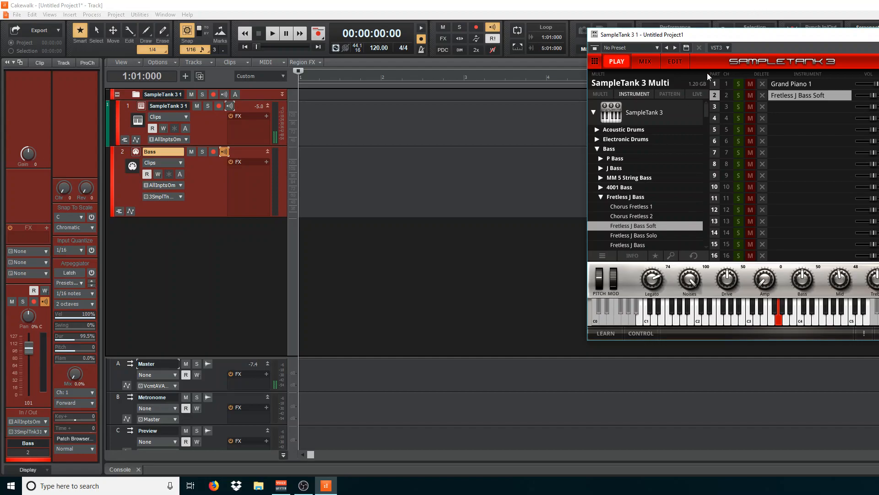
Raise part 2's volume slightly in SampleTank 3's mixer and return to the play view.
{"action": "left_click", "coordinate": [646, 62]}
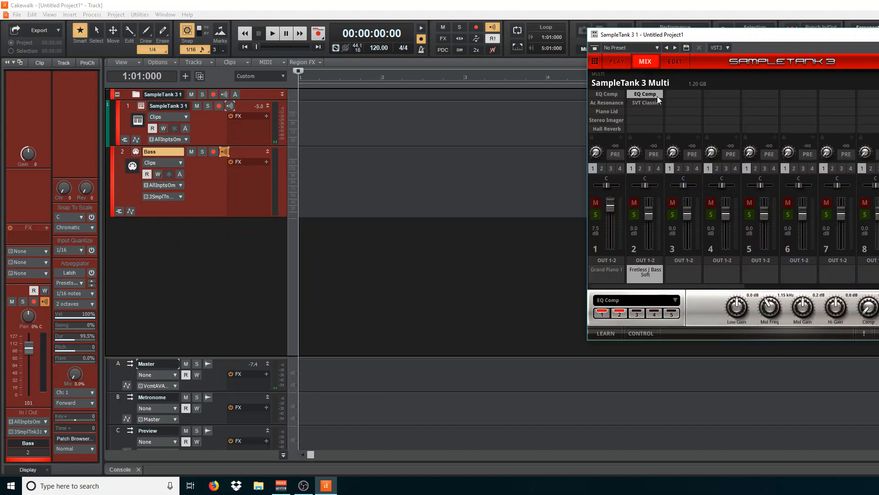
{"action": "left_click_drag", "start_coordinate": [644, 215], "coordinate": [647, 211]}
{"action": "left_click", "coordinate": [609, 59]}
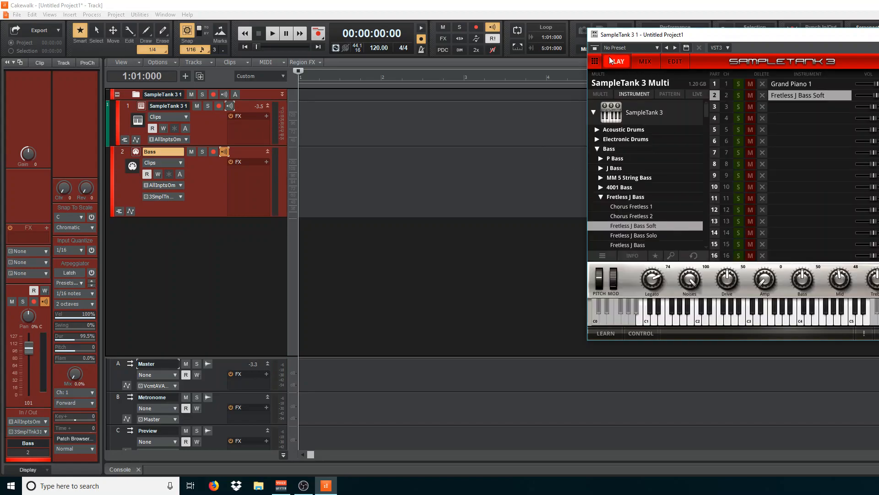
Replace part 2's instrument with Fusion Finger J Bass from the J Bass Finger group.
{"action": "scroll", "coordinate": [667, 234], "scroll_direction": "down", "scroll_amount": 1}
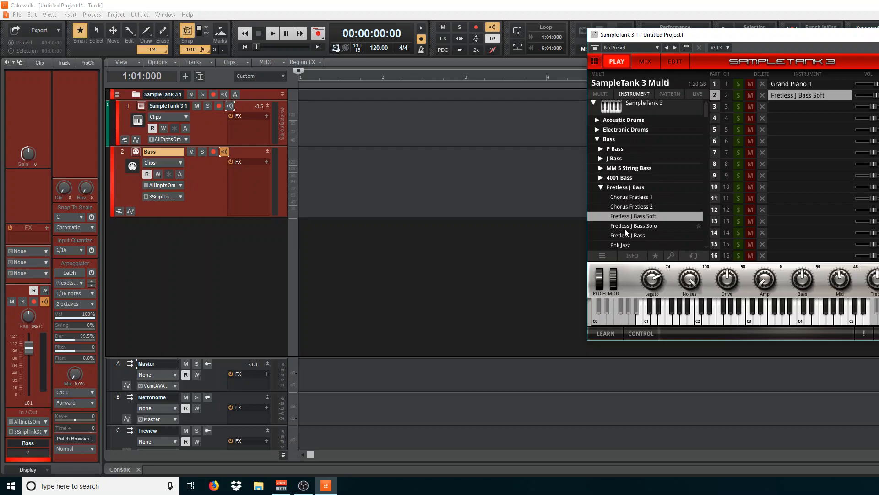
{"action": "left_click", "coordinate": [599, 187]}
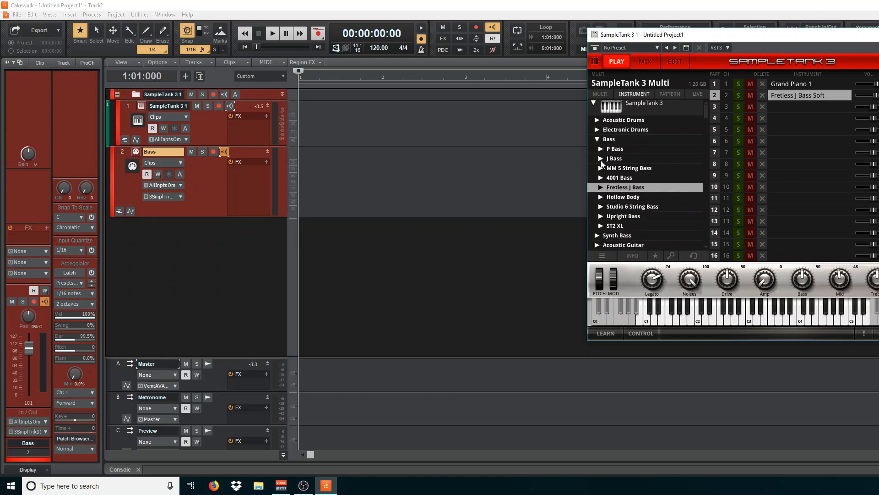
{"action": "left_click", "coordinate": [601, 159]}
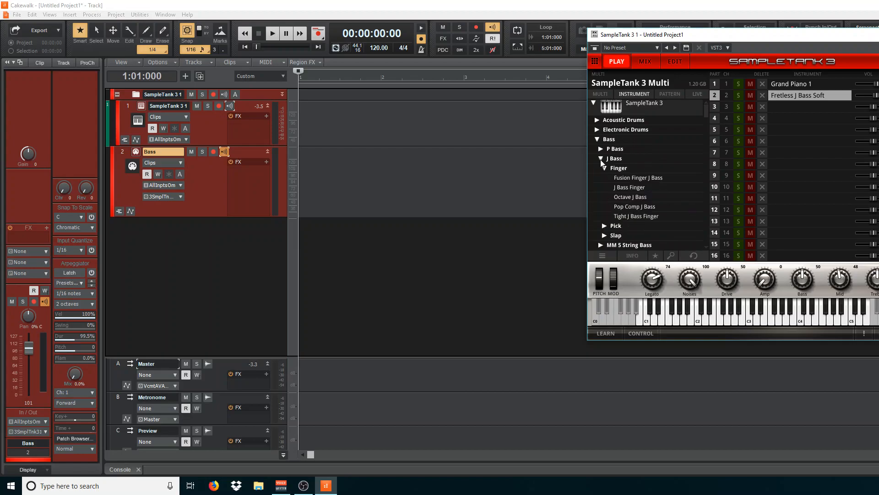
{"action": "double_click", "coordinate": [624, 178]}
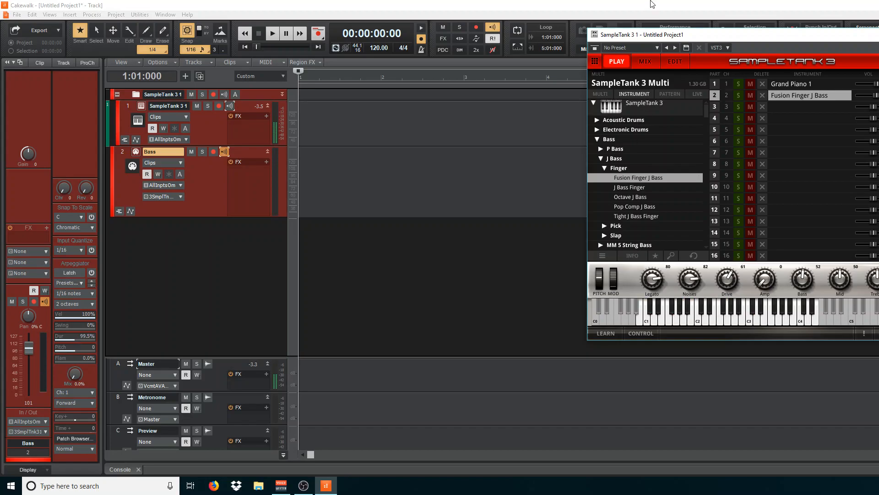
Reduce the Bass track's height and turn off its input echo.
{"action": "left_click_drag", "start_coordinate": [188, 216], "coordinate": [195, 183]}
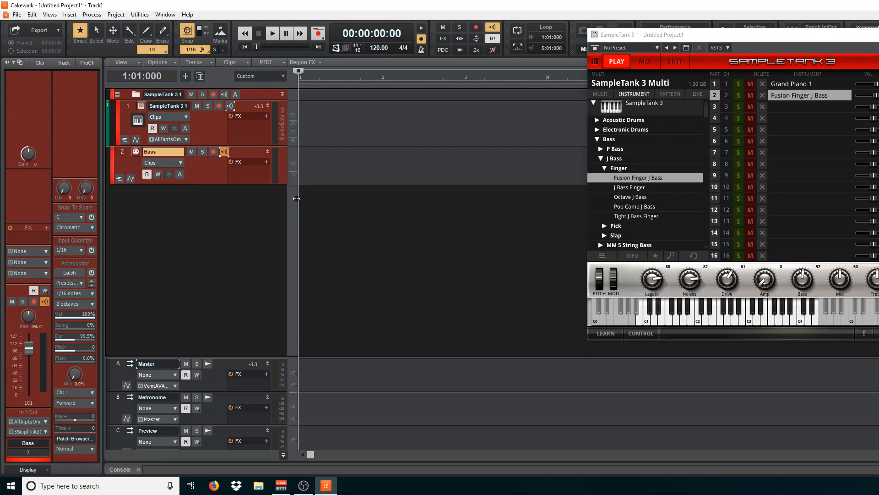
{"action": "left_click", "coordinate": [226, 151]}
Collapse the J Bass Finger and Grand Piano 1 groups in SampleTank 3's instrument browser.
{"action": "scroll", "coordinate": [601, 207], "scroll_direction": "down", "scroll_amount": 2}
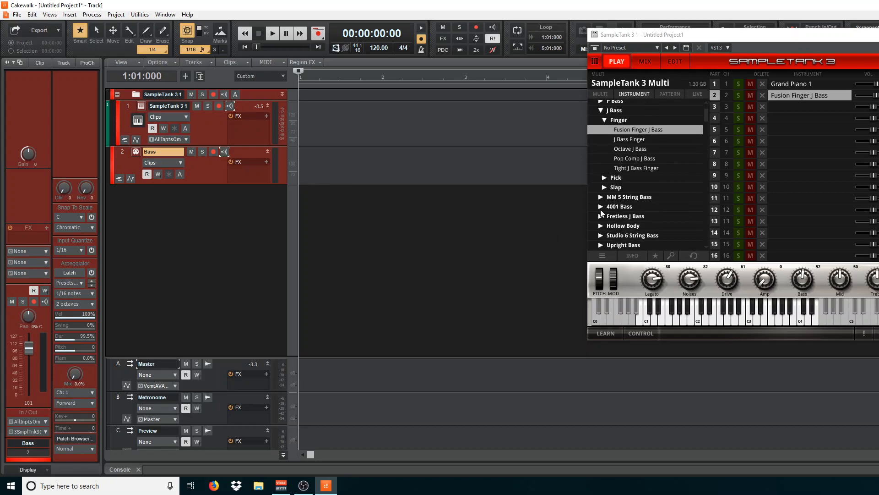
{"action": "left_click", "coordinate": [605, 149]}
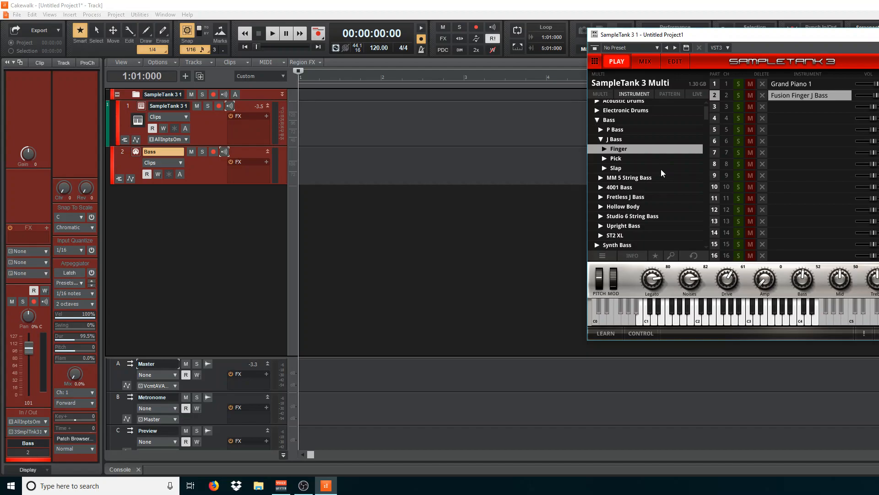
{"action": "scroll", "coordinate": [661, 169], "scroll_direction": "down", "scroll_amount": 2}
{"action": "scroll", "coordinate": [658, 172], "scroll_direction": "down", "scroll_amount": 5}
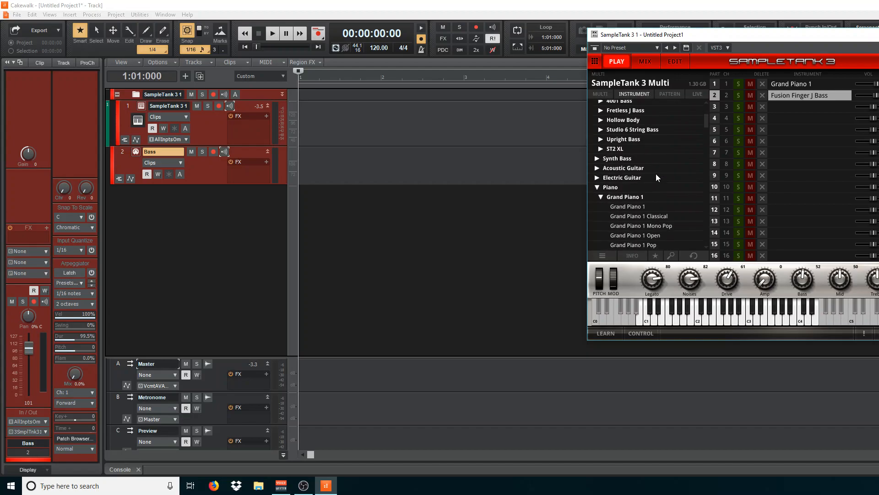
{"action": "left_click", "coordinate": [600, 197]}
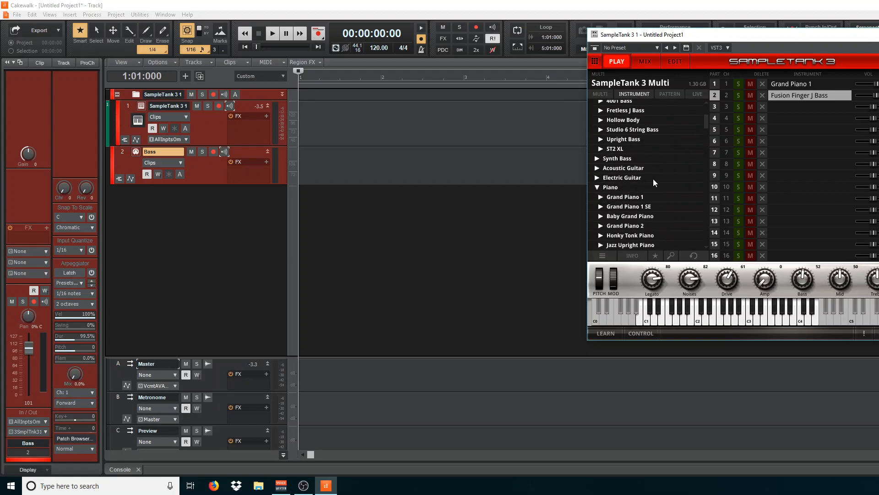
{"action": "scroll", "coordinate": [649, 183], "scroll_direction": "down", "scroll_amount": 5}
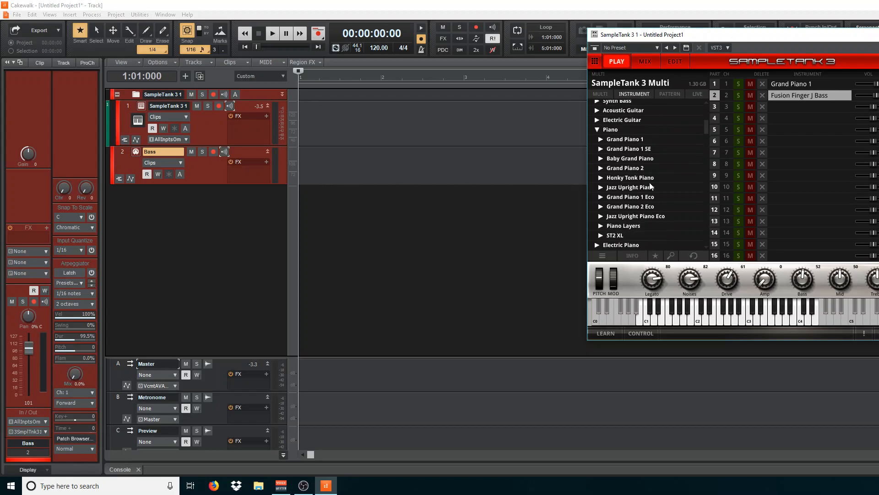
Look through SampleTank 3's remaining instrument categories, including the groups inside Loops.
{"action": "scroll", "coordinate": [650, 182], "scroll_direction": "down", "scroll_amount": 3}
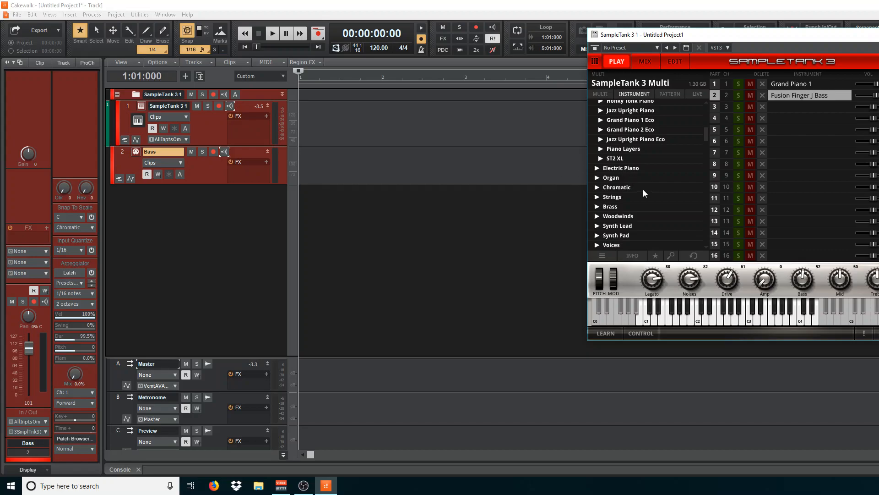
{"action": "scroll", "coordinate": [628, 212], "scroll_direction": "up", "scroll_amount": 2}
{"action": "scroll", "coordinate": [626, 213], "scroll_direction": "up", "scroll_amount": 1}
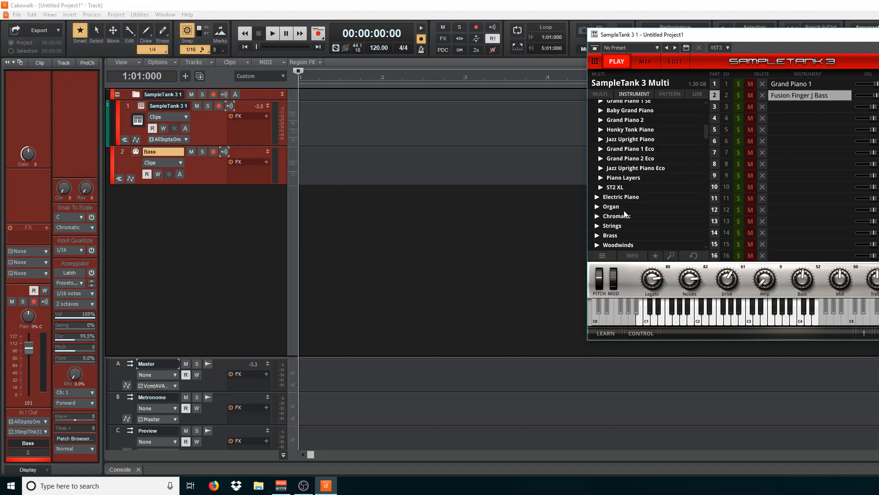
{"action": "scroll", "coordinate": [639, 171], "scroll_direction": "down", "scroll_amount": 4}
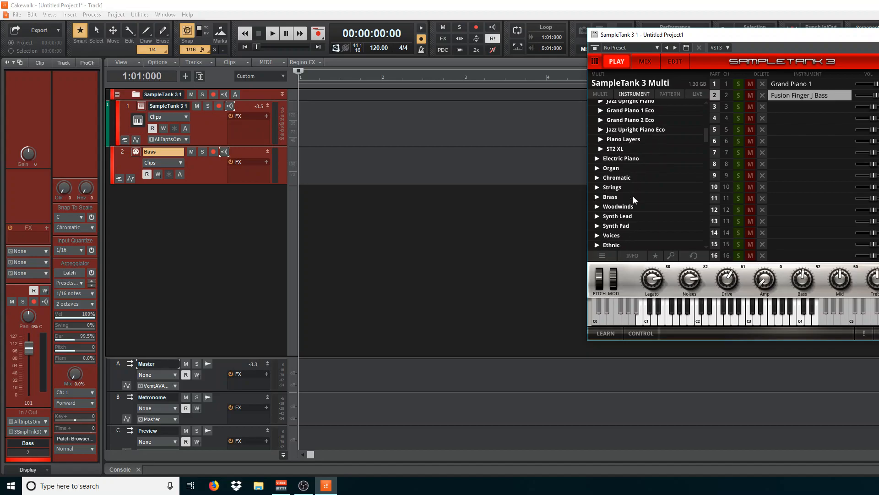
{"action": "scroll", "coordinate": [646, 165], "scroll_direction": "down", "scroll_amount": 6}
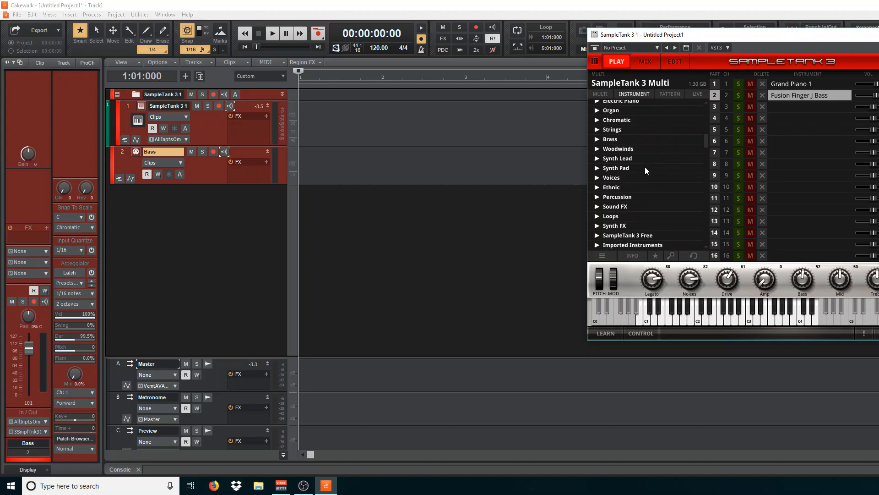
{"action": "scroll", "coordinate": [627, 212], "scroll_direction": "down", "scroll_amount": 2}
{"action": "left_click", "coordinate": [597, 197]}
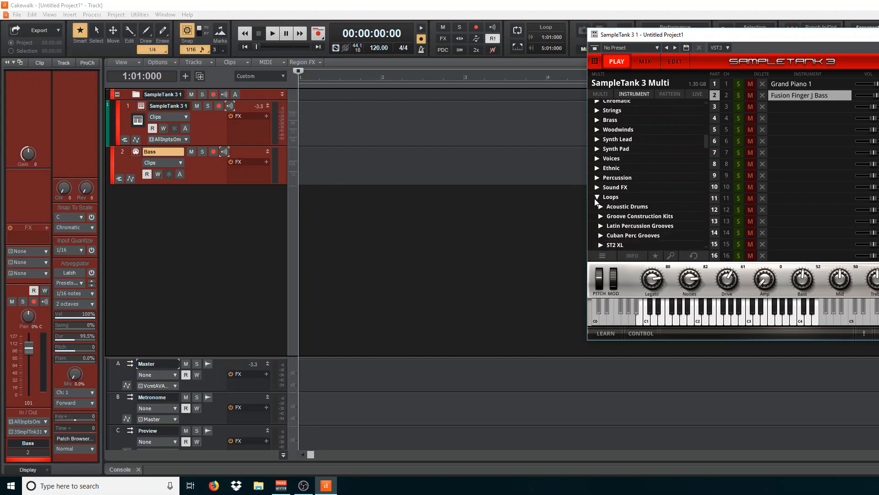
{"action": "scroll", "coordinate": [617, 190], "scroll_direction": "down", "scroll_amount": 3}
{"action": "scroll", "coordinate": [623, 184], "scroll_direction": "down", "scroll_amount": 1}
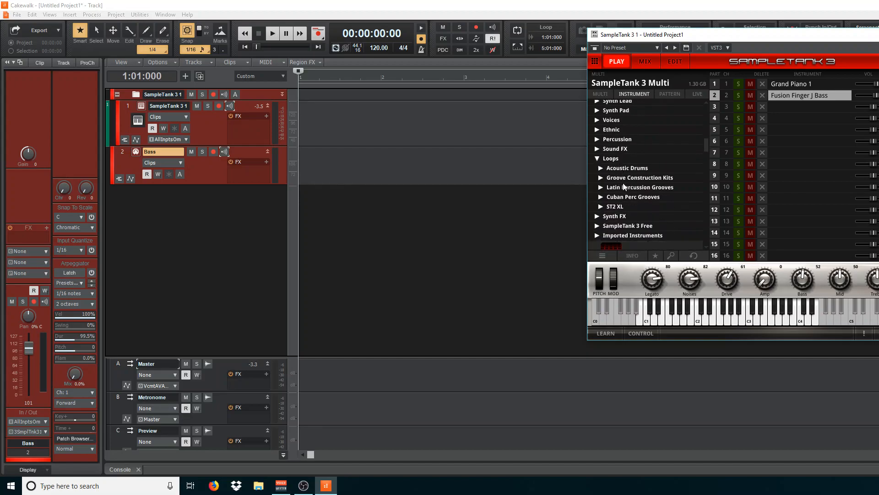
{"action": "scroll", "coordinate": [652, 206], "scroll_direction": "down", "scroll_amount": 1}
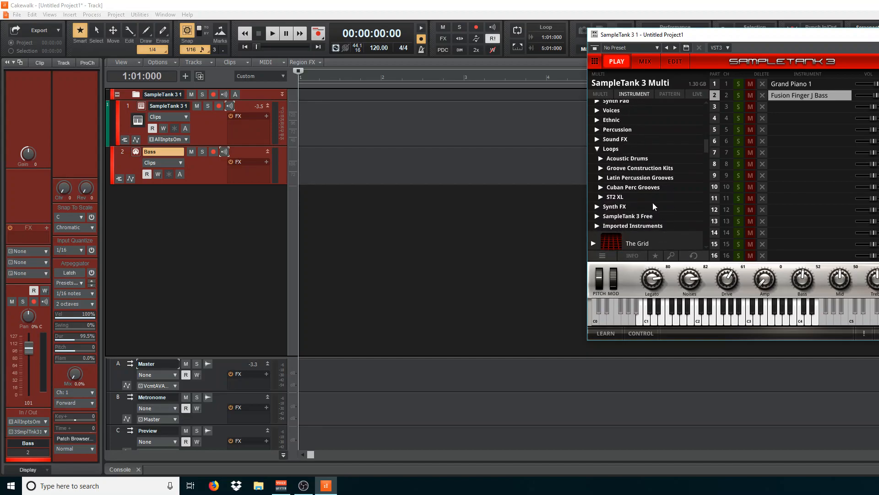
{"action": "left_click", "coordinate": [597, 150]}
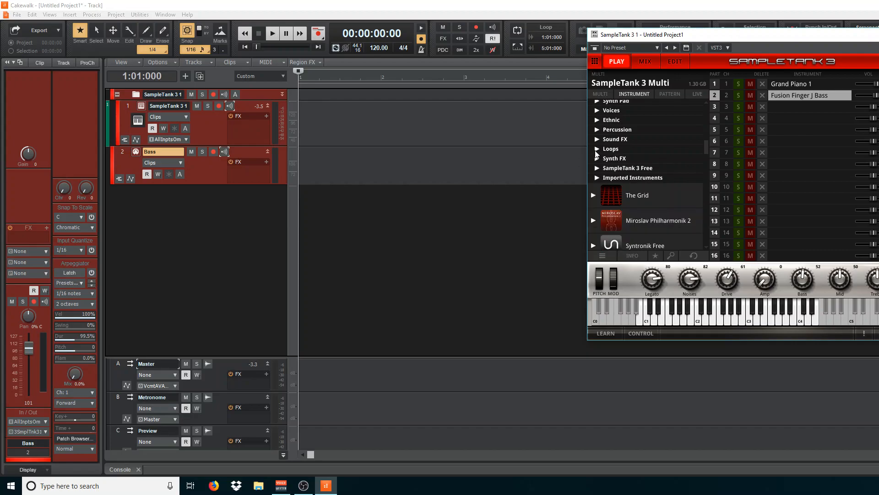
Load Neil Peart Kicks into part 2 from the Neil Peart Kit group of the Neil Peart Drums library.
{"action": "scroll", "coordinate": [664, 186], "scroll_direction": "down", "scroll_amount": 8}
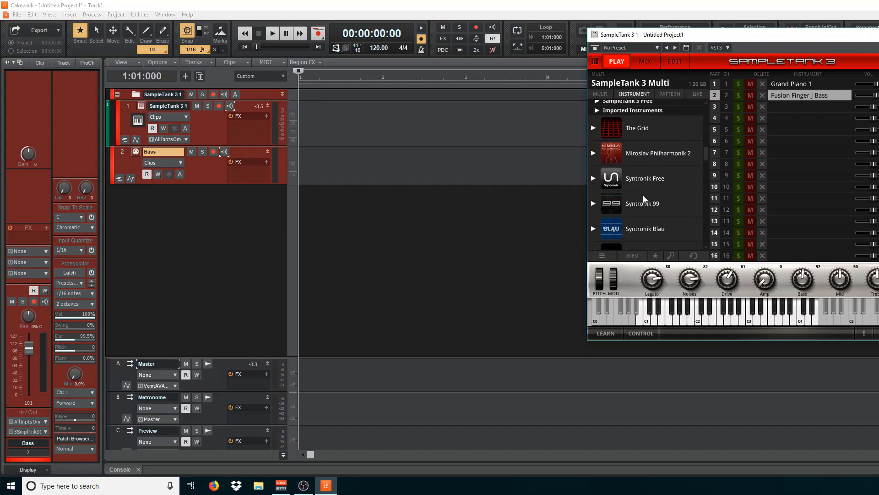
{"action": "scroll", "coordinate": [643, 197], "scroll_direction": "down", "scroll_amount": 15}
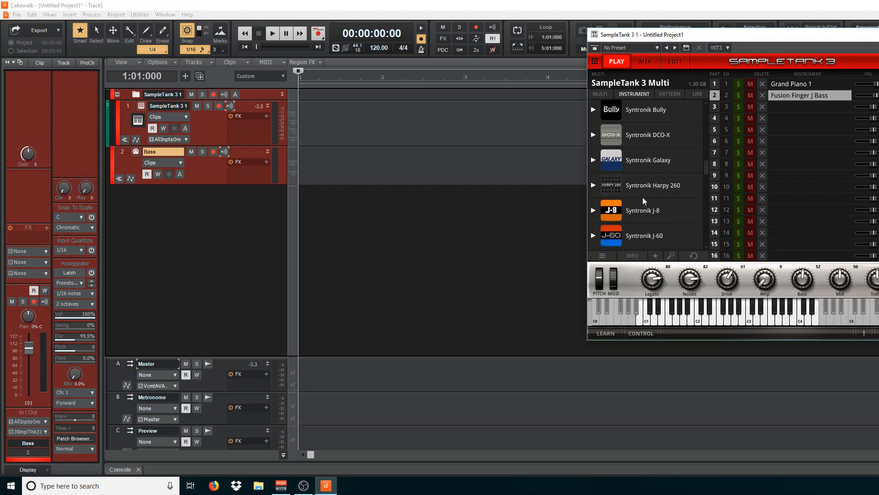
{"action": "scroll", "coordinate": [643, 201], "scroll_direction": "down", "scroll_amount": 20}
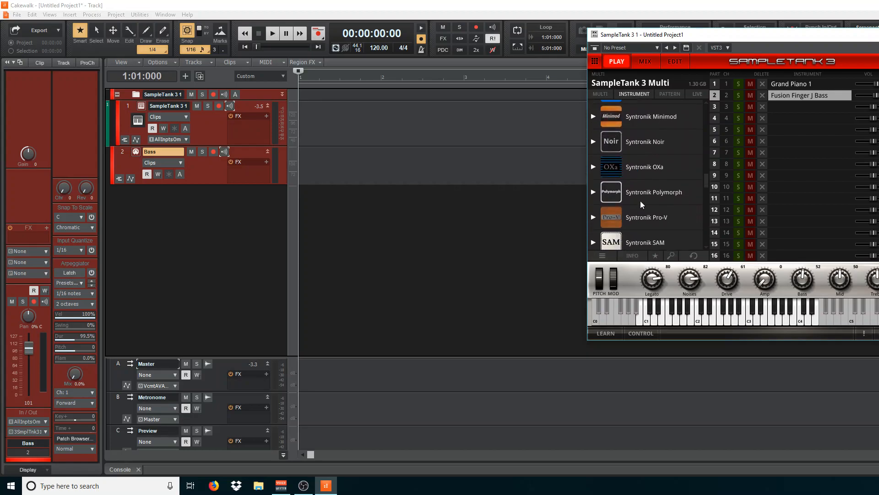
{"action": "scroll", "coordinate": [639, 213], "scroll_direction": "down", "scroll_amount": 14}
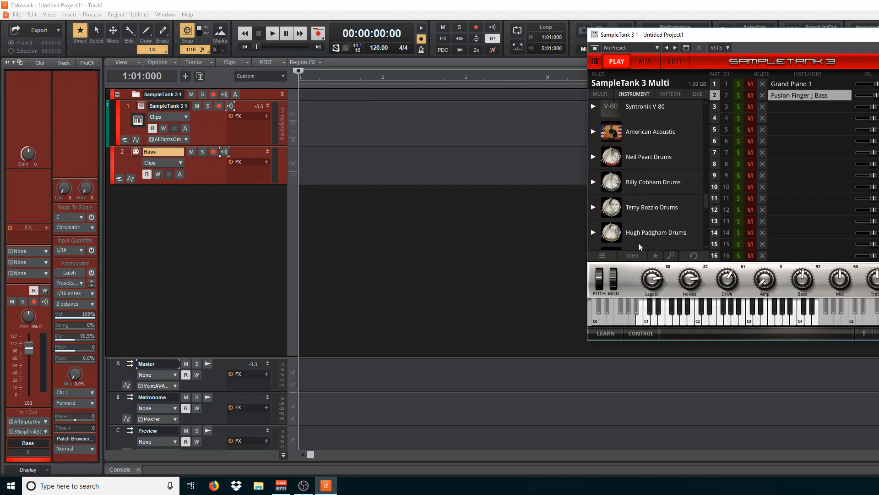
{"action": "left_click", "coordinate": [593, 157]}
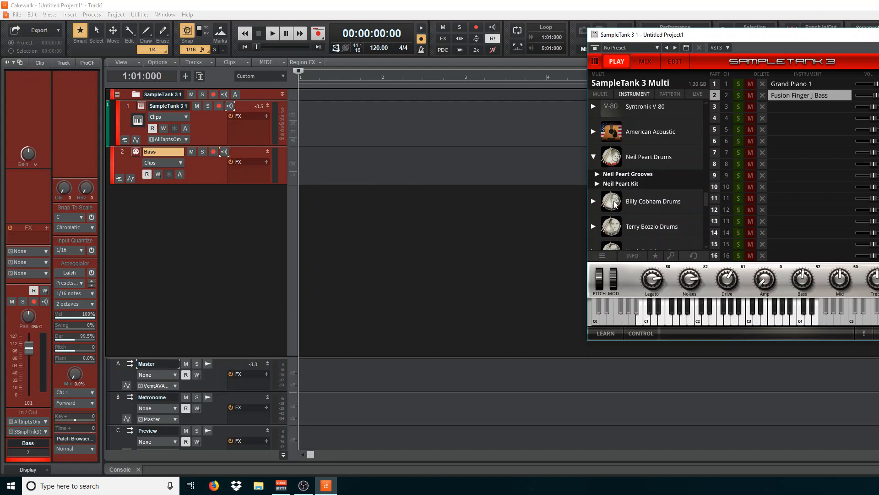
{"action": "left_click", "coordinate": [598, 183]}
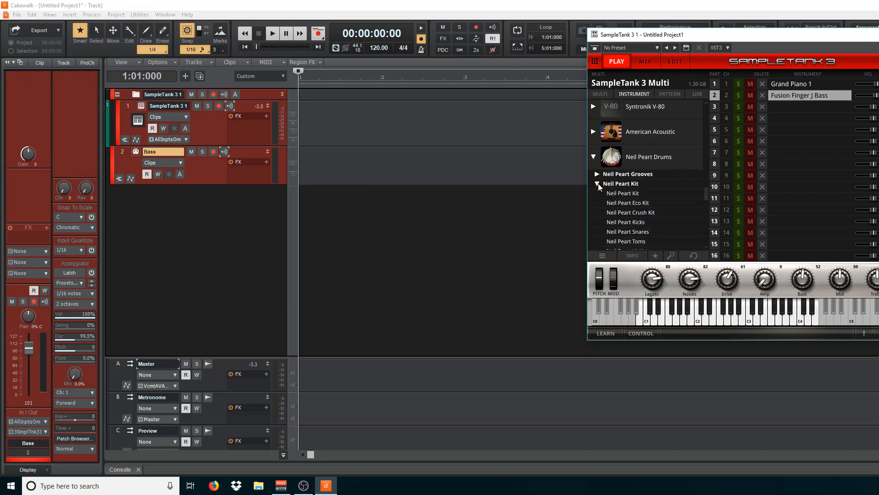
{"action": "scroll", "coordinate": [606, 190], "scroll_direction": "down", "scroll_amount": 2}
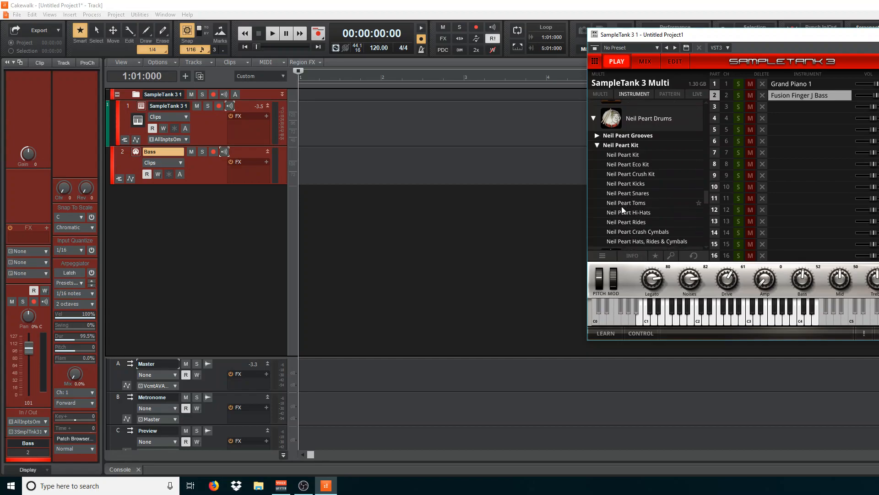
{"action": "scroll", "coordinate": [622, 206], "scroll_direction": "down", "scroll_amount": 1}
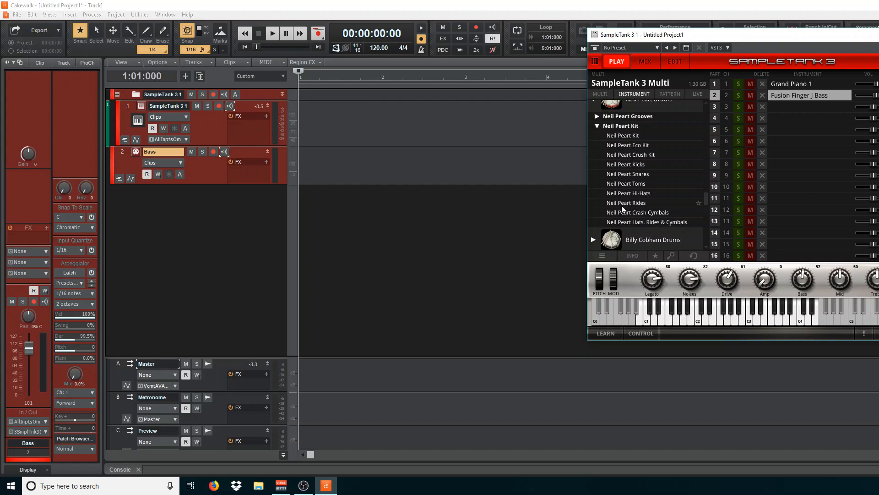
{"action": "left_click", "coordinate": [629, 167]}
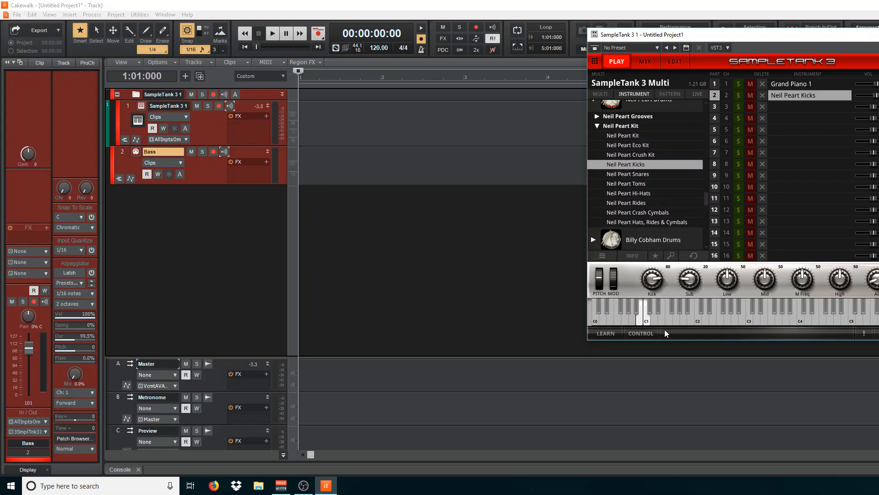
Audition the two kick drum samples around C1 on SampleTank 3's on-screen keyboard.
{"action": "left_click", "coordinate": [647, 321]}
{"action": "left_click", "coordinate": [648, 322]}
{"action": "left_click", "coordinate": [639, 322]}
{"action": "left_click", "coordinate": [640, 322]}
{"action": "left_click", "coordinate": [647, 323]}
Turn on input echo for the Bass track and replace part 2's instrument with Neil Peart Snares.
{"action": "left_click", "coordinate": [224, 151]}
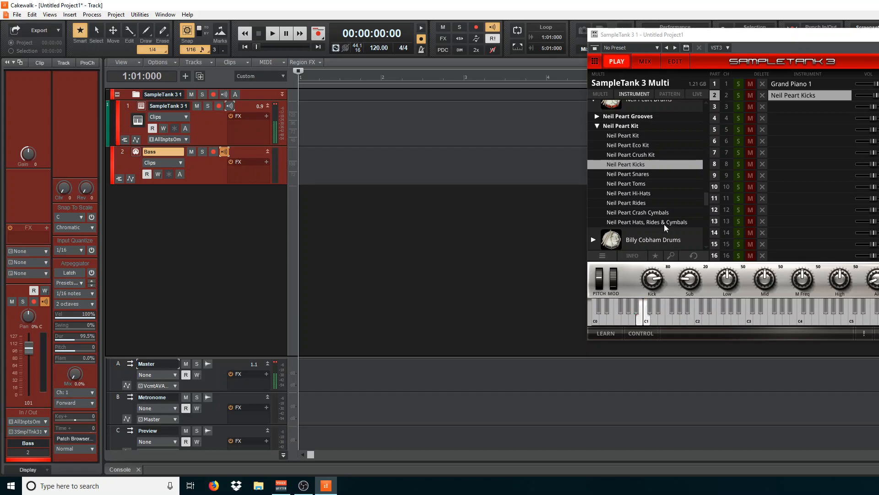
{"action": "double_click", "coordinate": [618, 175]}
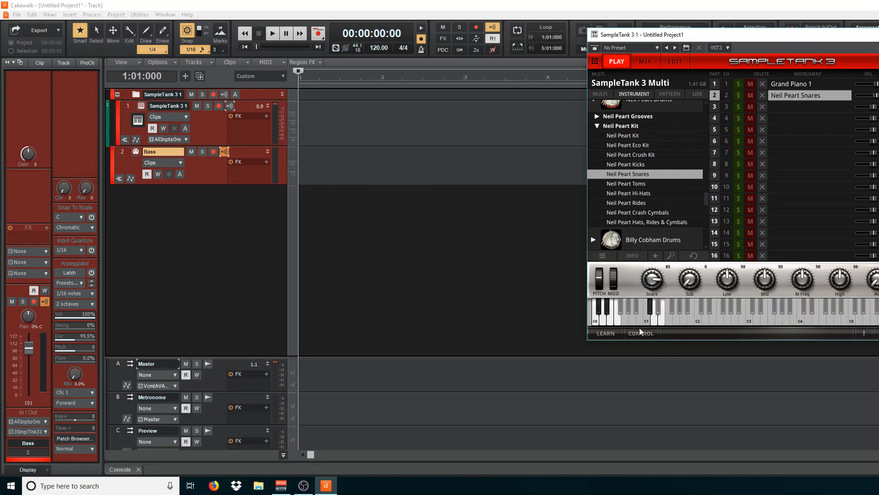
Audition a Neil Peart Snares sample on the lowest octave of SampleTank 3's on-screen keyboard.
{"action": "left_click", "coordinate": [600, 324]}
{"action": "left_click", "coordinate": [601, 323]}
{"action": "left_click", "coordinate": [600, 323]}
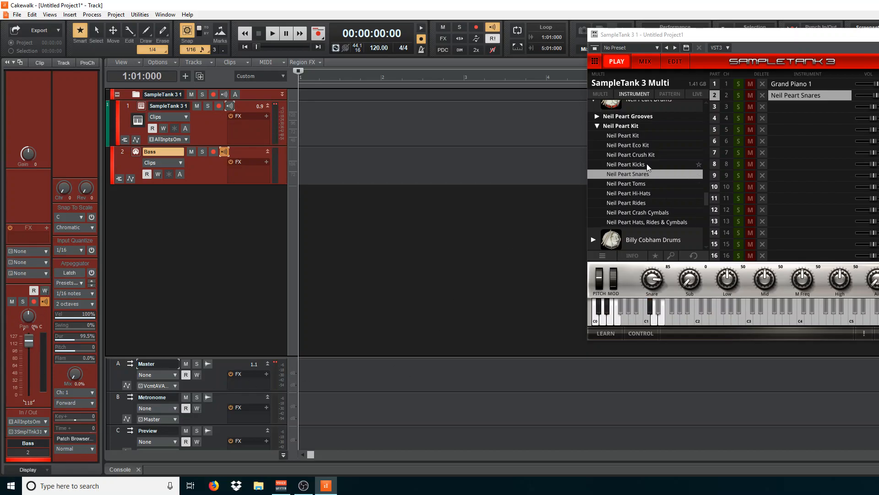
Replace part 2's instrument with the full Neil Peart Kit.
{"action": "scroll", "coordinate": [648, 167], "scroll_direction": "down", "scroll_amount": 2}
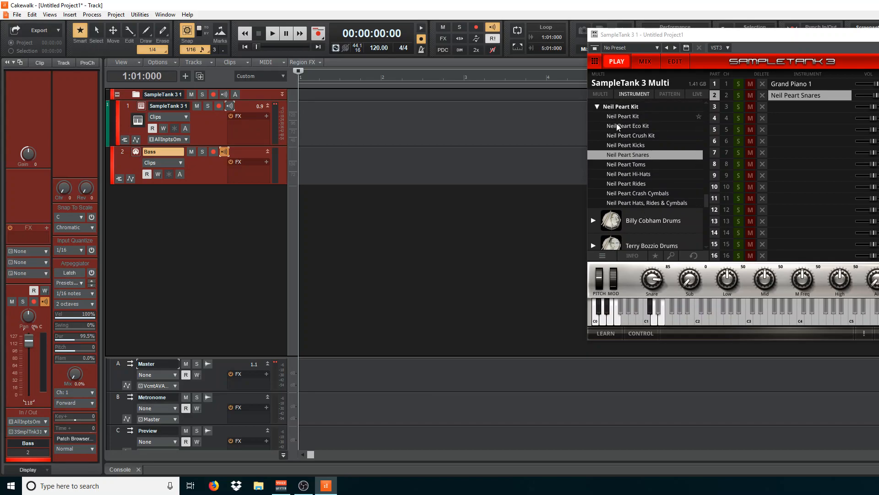
{"action": "scroll", "coordinate": [617, 125], "scroll_direction": "up", "scroll_amount": 1}
{"action": "left_click", "coordinate": [617, 125]}
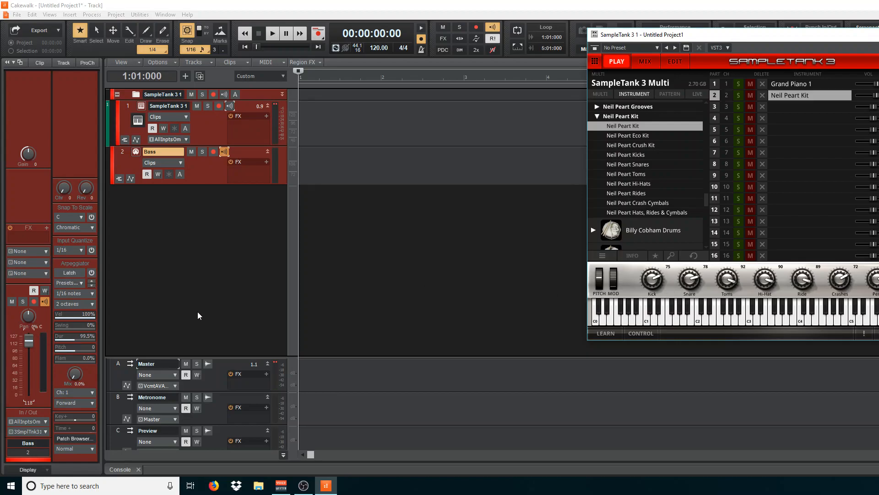
Show SampleTank 3's mixer and lower the Bass track's volume to 98.
{"action": "left_click", "coordinate": [643, 63]}
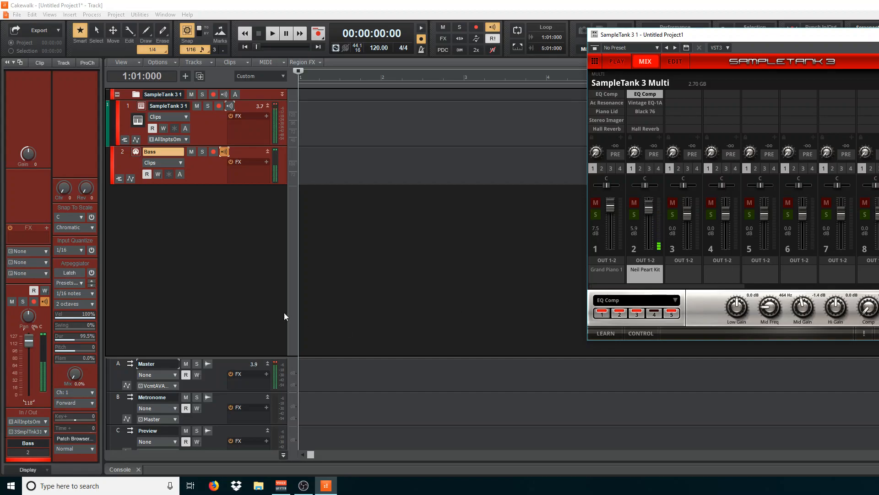
{"action": "left_click_drag", "start_coordinate": [28, 340], "coordinate": [29, 351]}
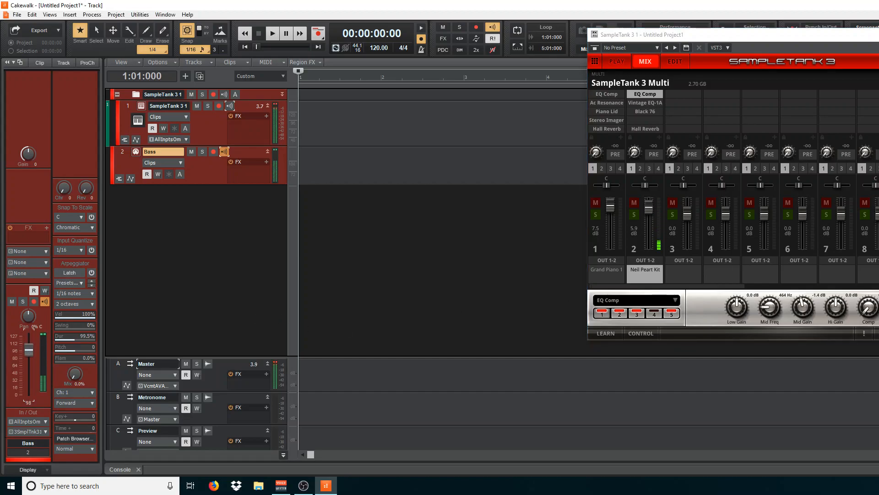
{"action": "left_click", "coordinate": [27, 342]}
Look through the effect categories available for part 2's EQ Comp slot, including Modulation, without changing the effect.
{"action": "left_click", "coordinate": [674, 300]}
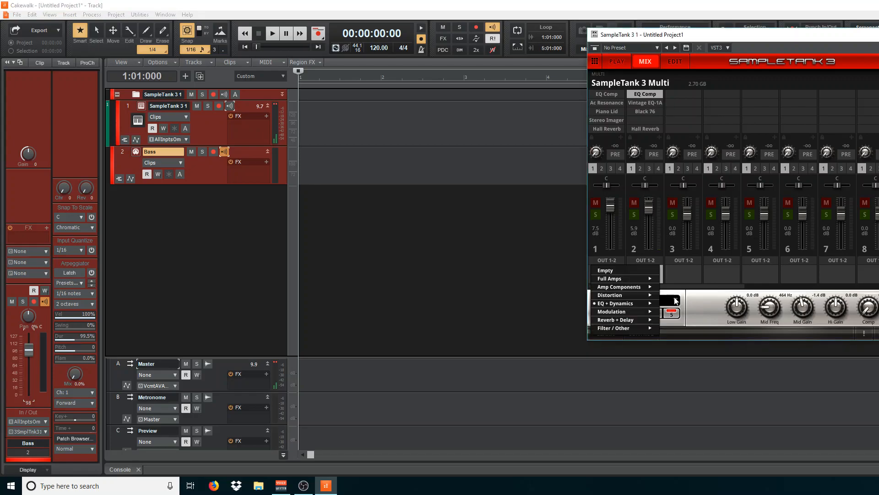
{"action": "mouse_move", "coordinate": [632, 312]}
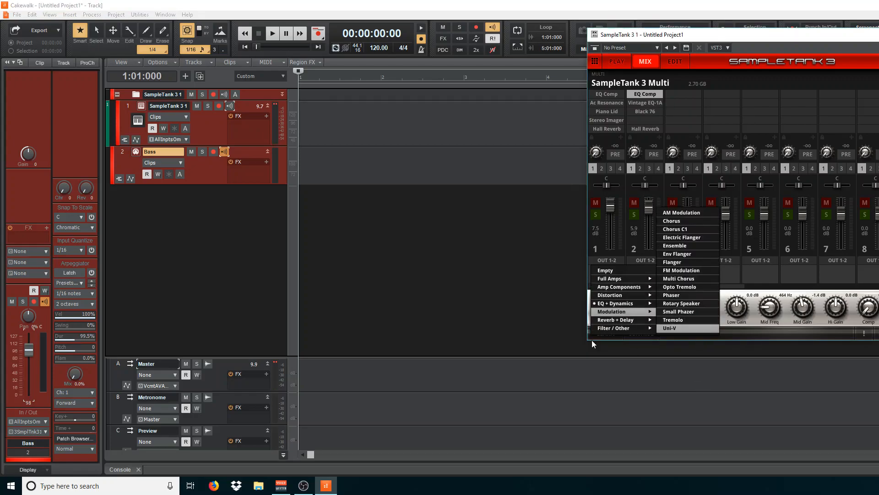
{"action": "left_click", "coordinate": [547, 310]}
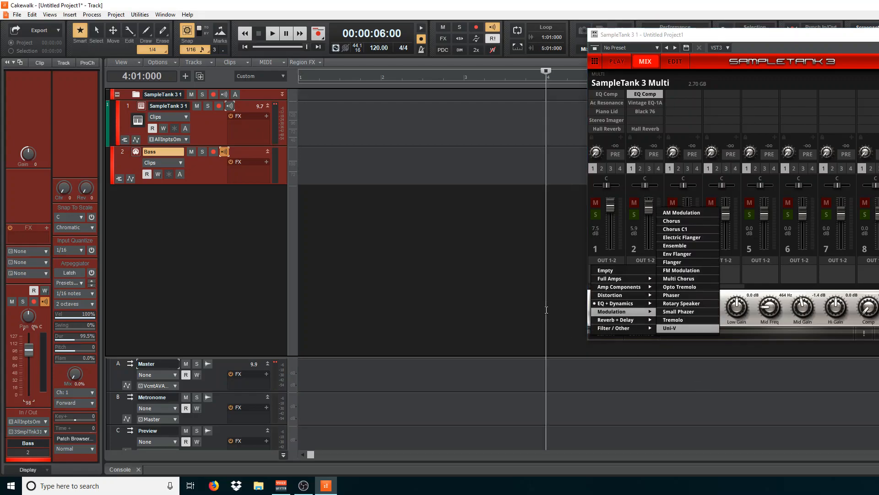
{"action": "left_click", "coordinate": [588, 366]}
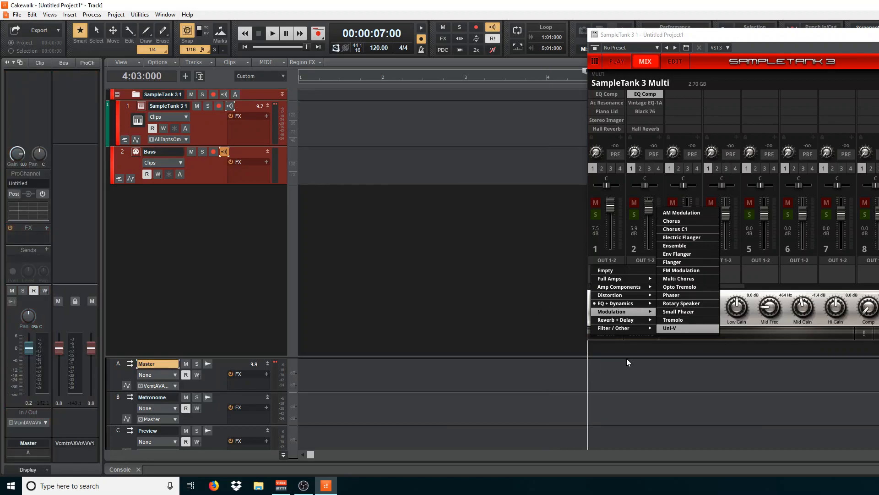
{"action": "left_click", "coordinate": [545, 294]}
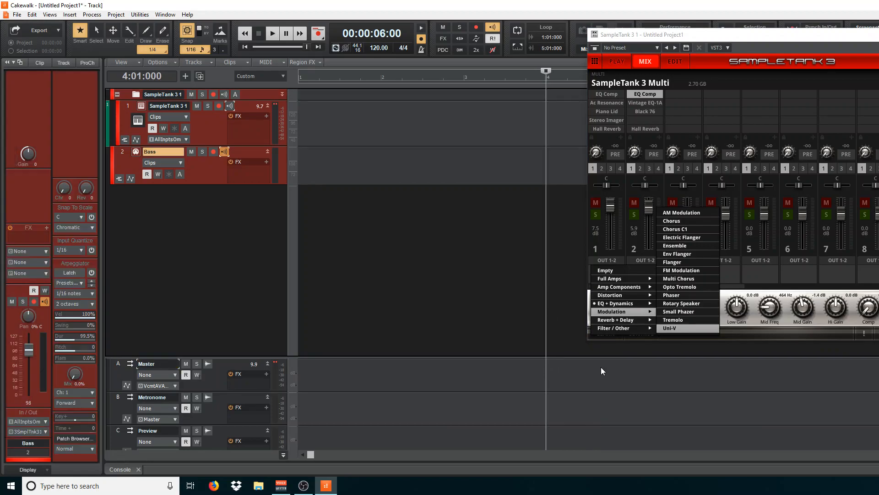
{"action": "left_click", "coordinate": [601, 367]}
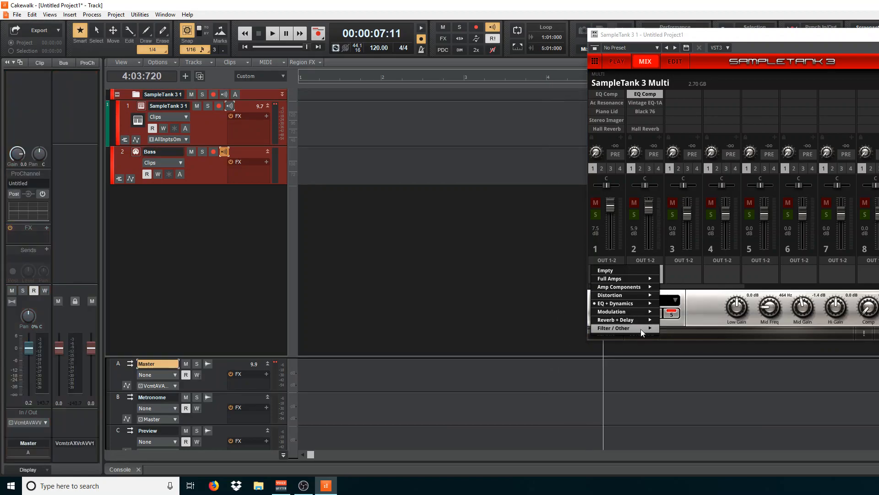
{"action": "left_click", "coordinate": [723, 302]}
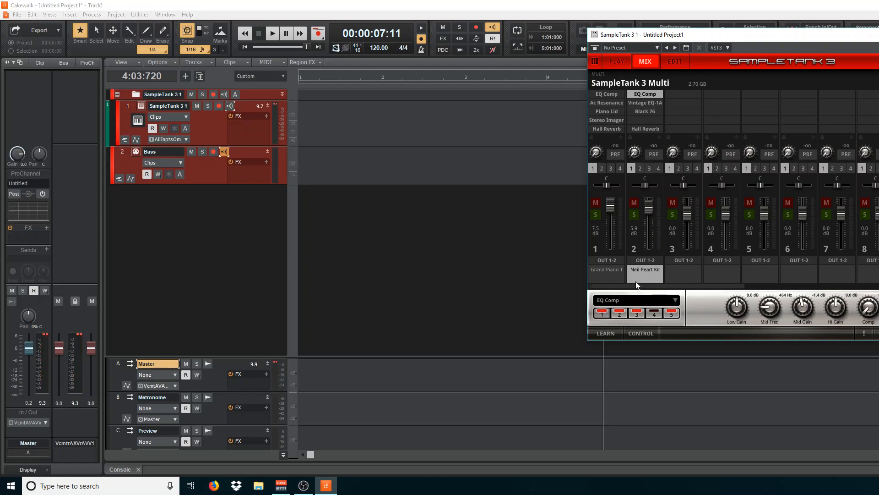
Select the empty part 3 on SampleTank 3's play page and rename the Bass track as Drums.
{"action": "left_click", "coordinate": [616, 61]}
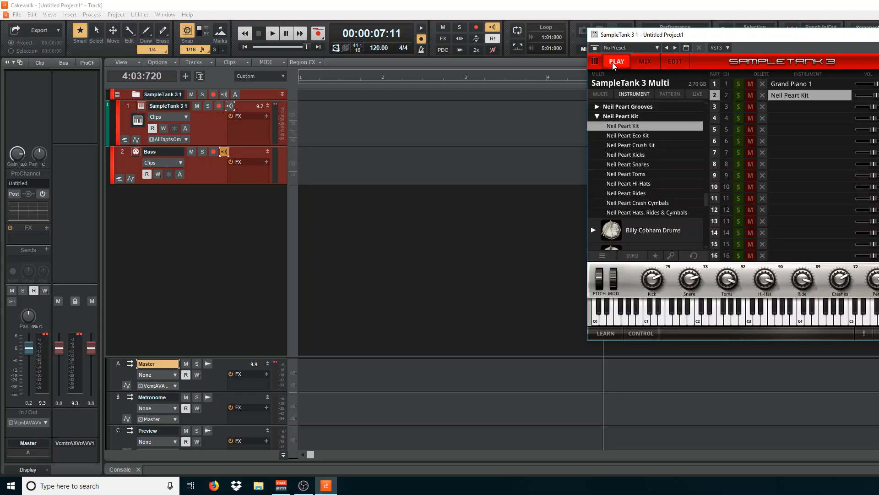
{"action": "left_click", "coordinate": [785, 107]}
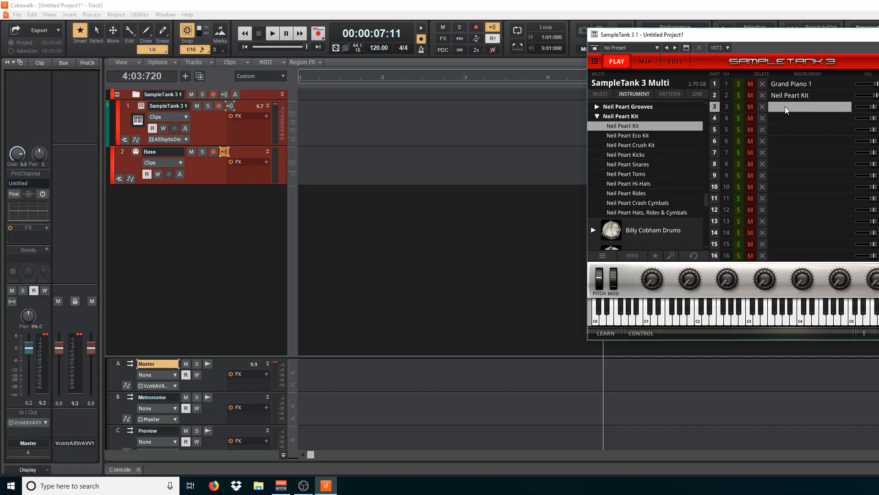
{"action": "left_click", "coordinate": [252, 154]}
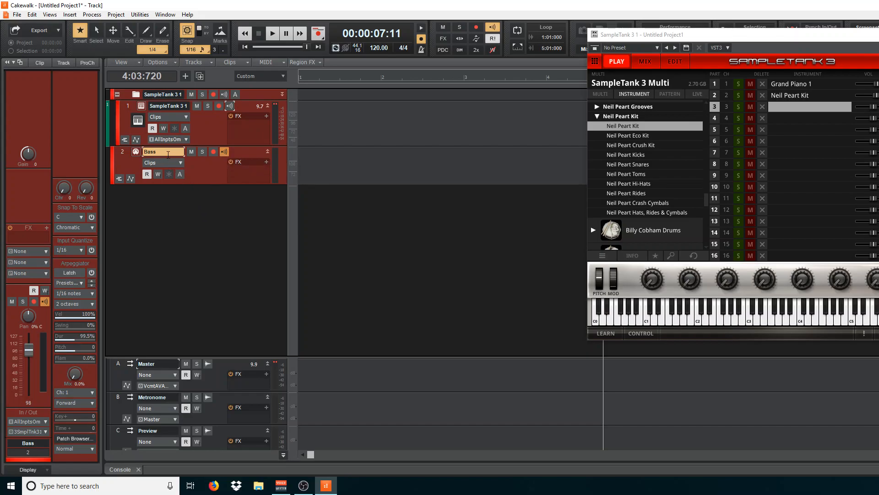
{"action": "double_click", "coordinate": [168, 154]}
{"action": "type", "text": "Drums"}
{"action": "key", "text": "Return"}
Load Spirit Beats 135bpm from the Neil Peart Grooves group into part 3.
{"action": "scroll", "coordinate": [633, 166], "scroll_direction": "down", "scroll_amount": 1}
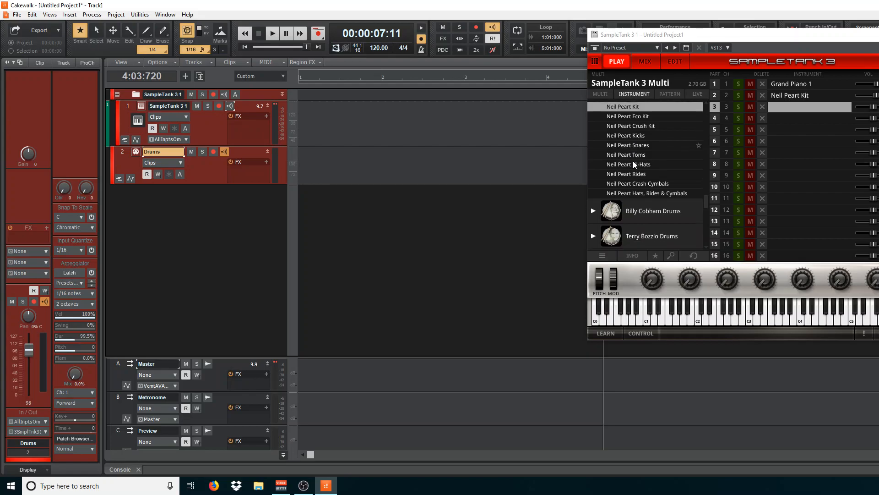
{"action": "scroll", "coordinate": [610, 136], "scroll_direction": "up", "scroll_amount": 3}
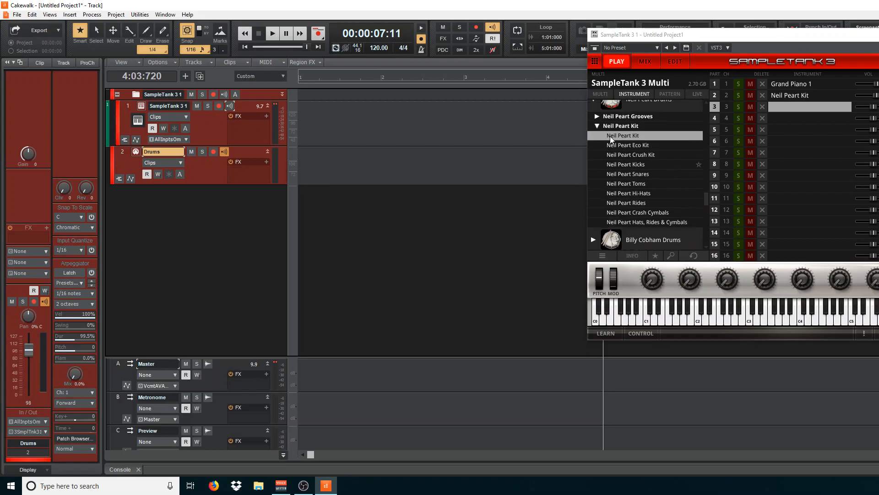
{"action": "scroll", "coordinate": [602, 131], "scroll_direction": "up", "scroll_amount": 1}
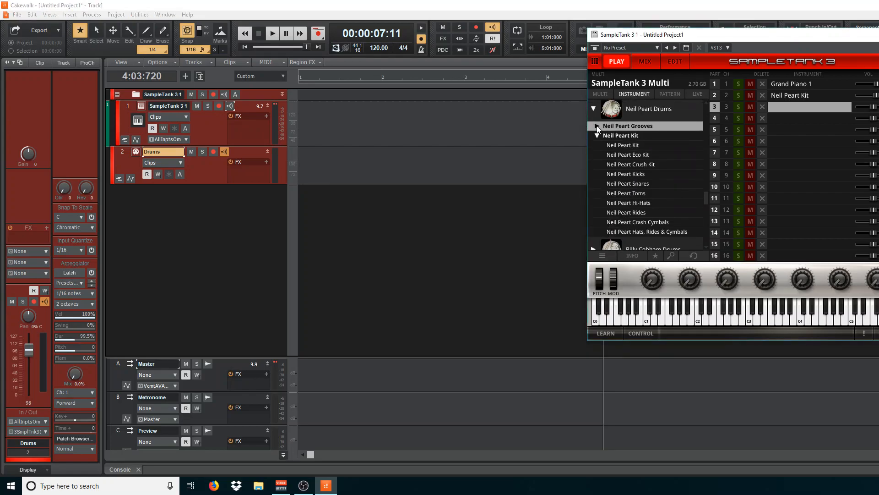
{"action": "left_click", "coordinate": [597, 135]}
{"action": "left_click", "coordinate": [596, 127]}
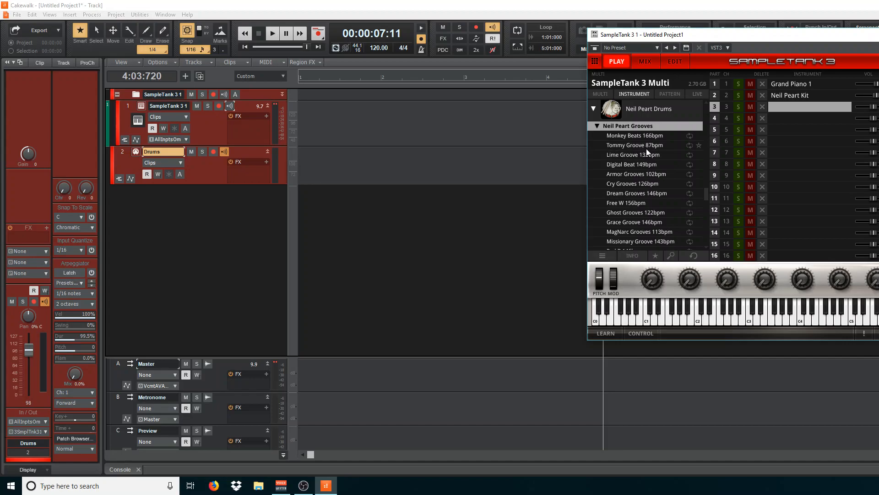
{"action": "scroll", "coordinate": [641, 151], "scroll_direction": "down", "scroll_amount": 1}
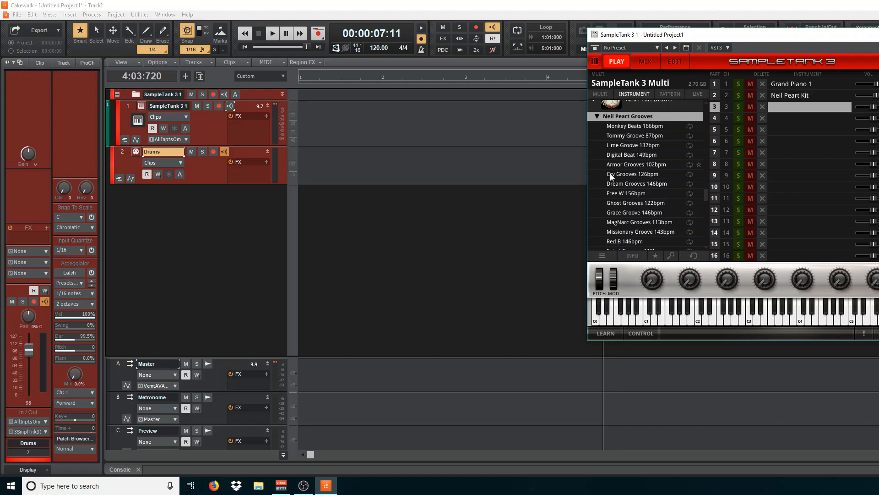
{"action": "scroll", "coordinate": [618, 191], "scroll_direction": "down", "scroll_amount": 5}
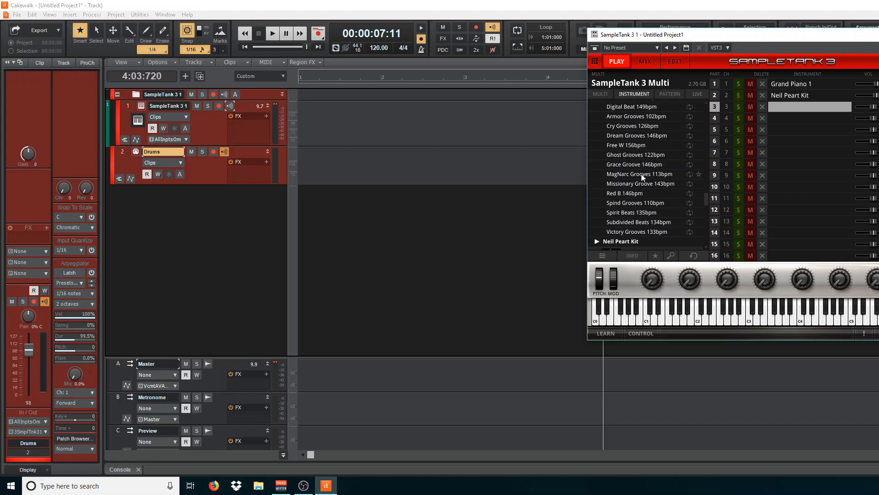
{"action": "double_click", "coordinate": [621, 212]}
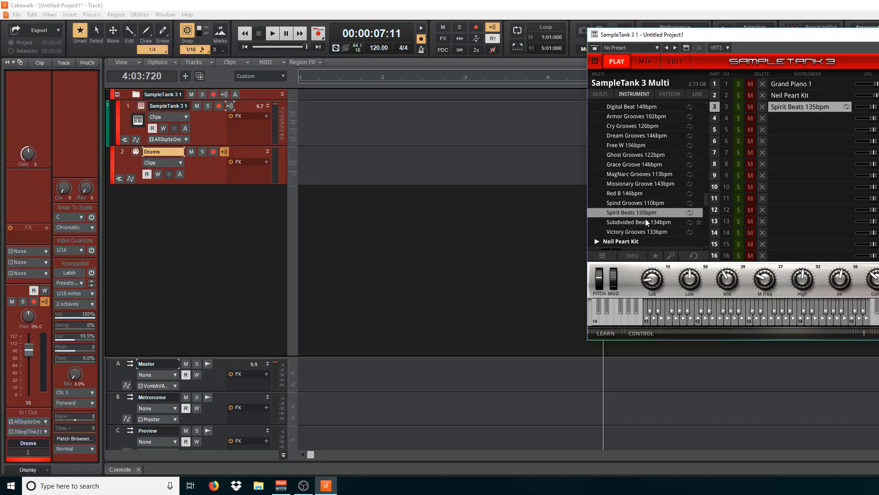
Set the project tempo to 135 and turn off input echo for the Drums track.
{"action": "double_click", "coordinate": [379, 48]}
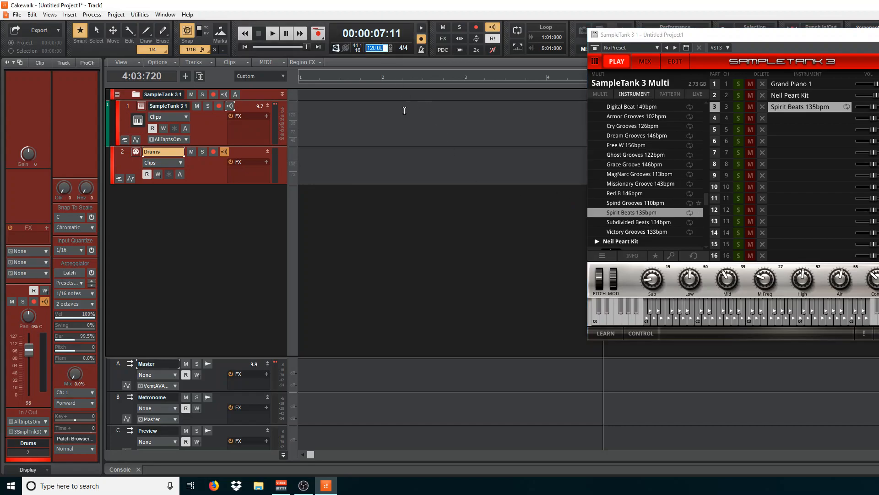
{"action": "left_click", "coordinate": [401, 118]}
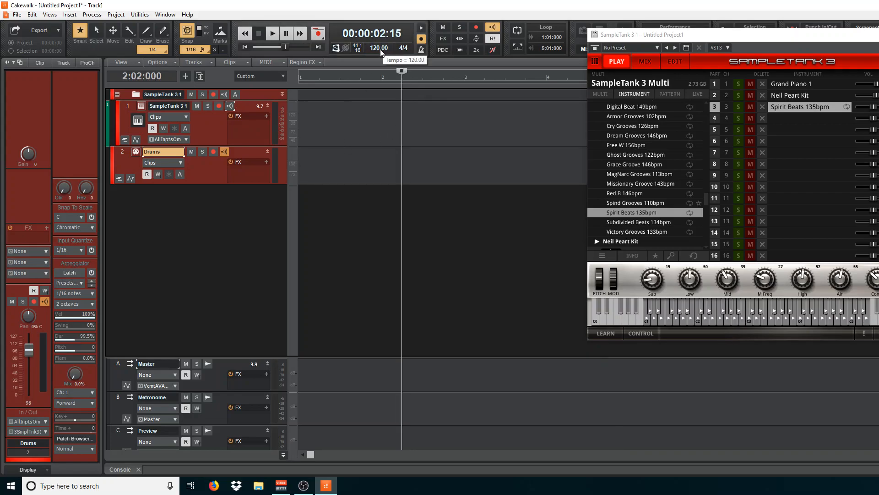
{"action": "double_click", "coordinate": [380, 48]}
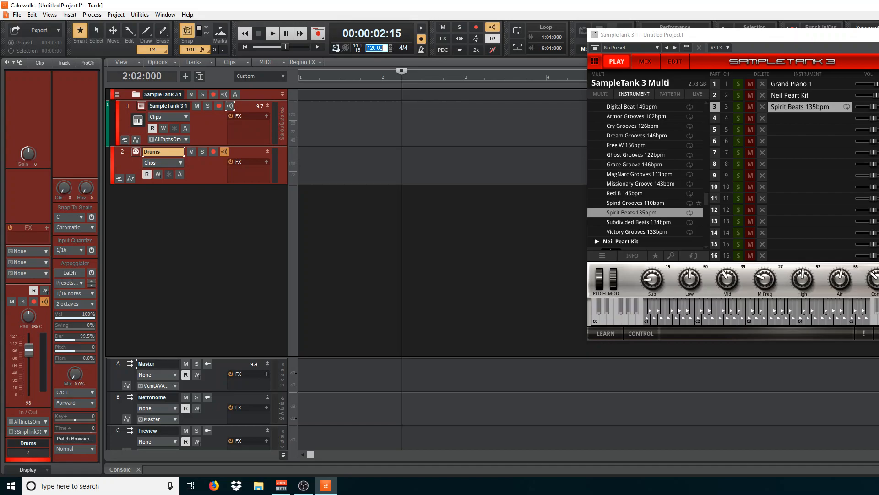
{"action": "type", "text": "135"}
{"action": "key", "text": "Return"}
{"action": "left_click", "coordinate": [224, 153]}
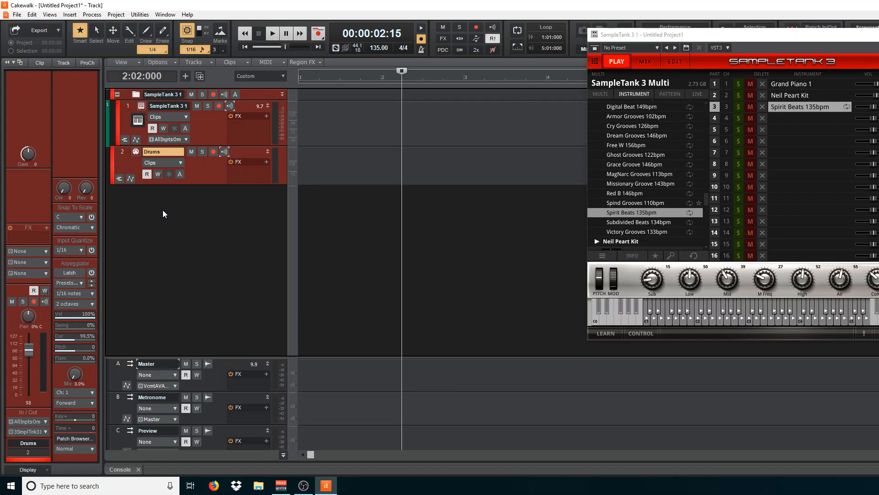
{"action": "right_click", "coordinate": [163, 210]}
{"action": "left_click", "coordinate": [355, 304]}
{"action": "left_click_drag", "start_coordinate": [365, 356], "coordinate": [408, 344]}
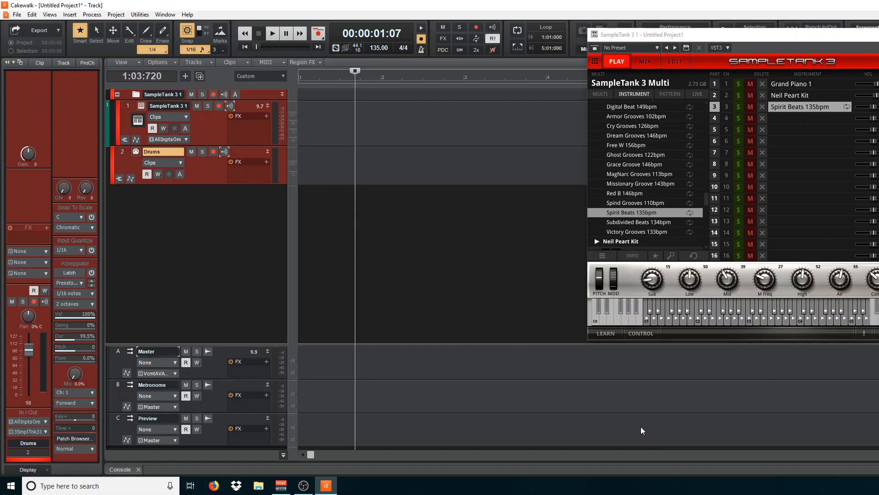
{"action": "key", "text": "d"}
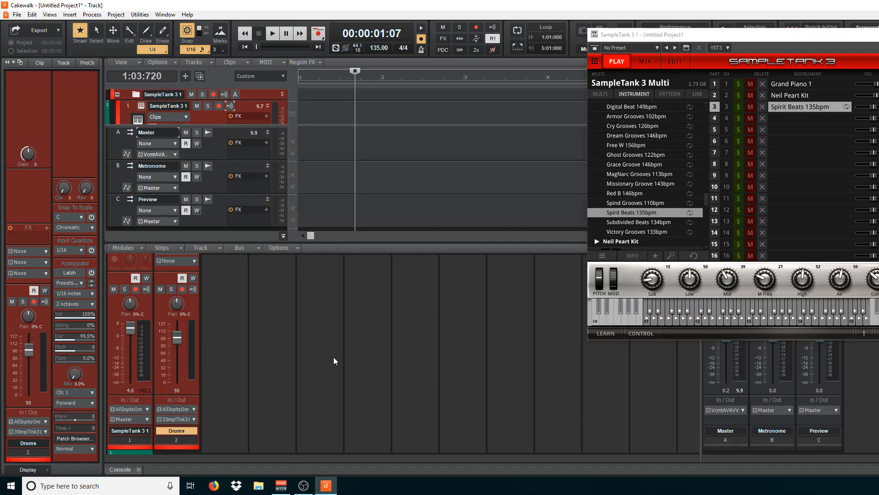
{"action": "key", "text": "d"}
{"action": "key", "text": "d"}
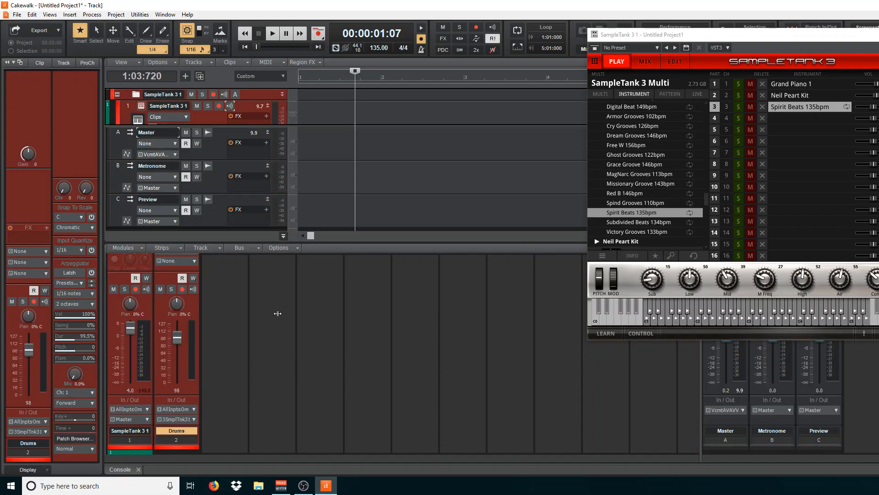
{"action": "key", "text": "d"}
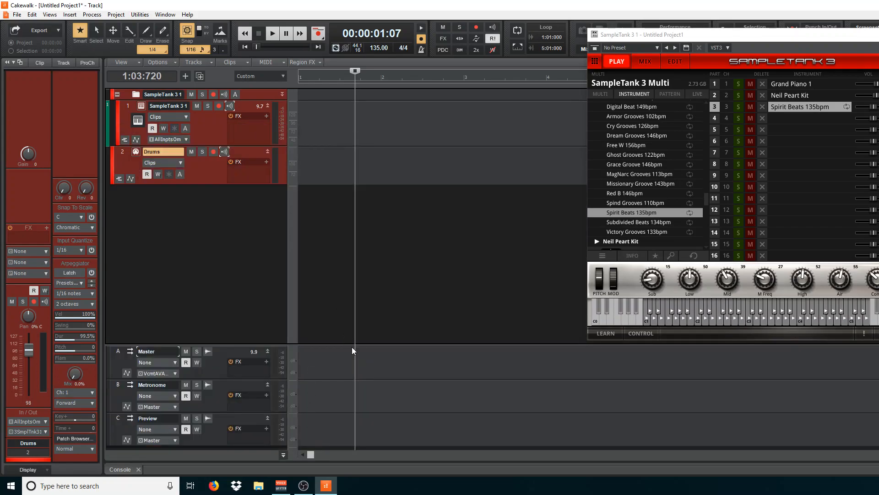
Collapse the bus pane completely so the track list fills the full height of the track view.
{"action": "left_click_drag", "start_coordinate": [361, 412], "coordinate": [384, 439]}
{"action": "left_click", "coordinate": [394, 353]}
{"action": "left_click_drag", "start_coordinate": [395, 343], "coordinate": [400, 455]}
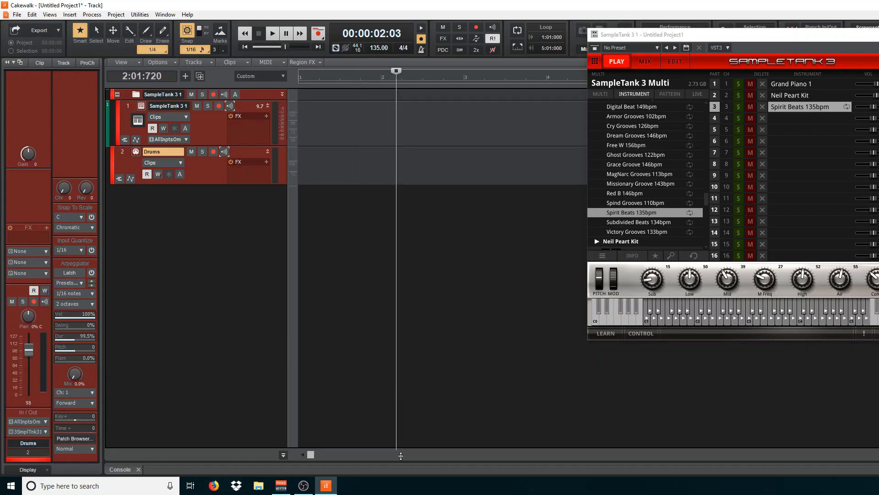
Insert a new MIDI track below the Drums track and expand its strip to show its controls.
{"action": "right_click", "coordinate": [145, 226]}
{"action": "left_click", "coordinate": [177, 254]}
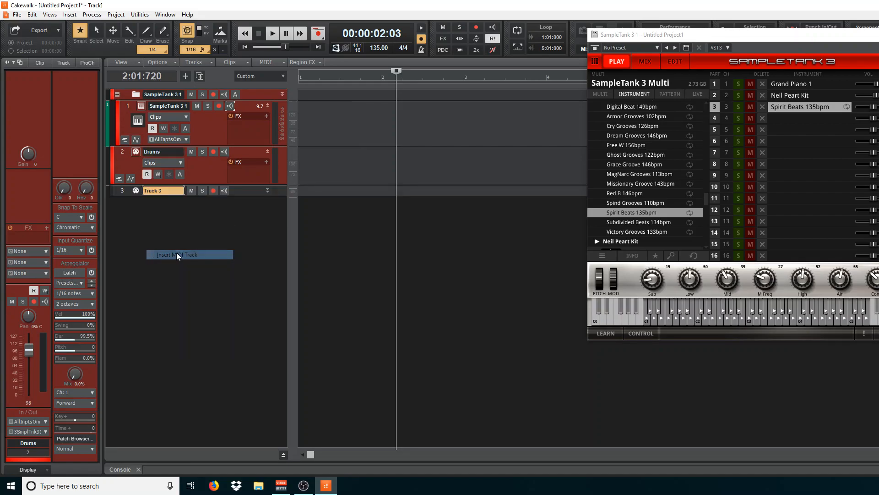
{"action": "left_click", "coordinate": [267, 190]}
Change the color of track 3 to red to match the other SampleTank 3 tracks.
{"action": "left_click", "coordinate": [112, 188]}
{"action": "left_click", "coordinate": [108, 178]}
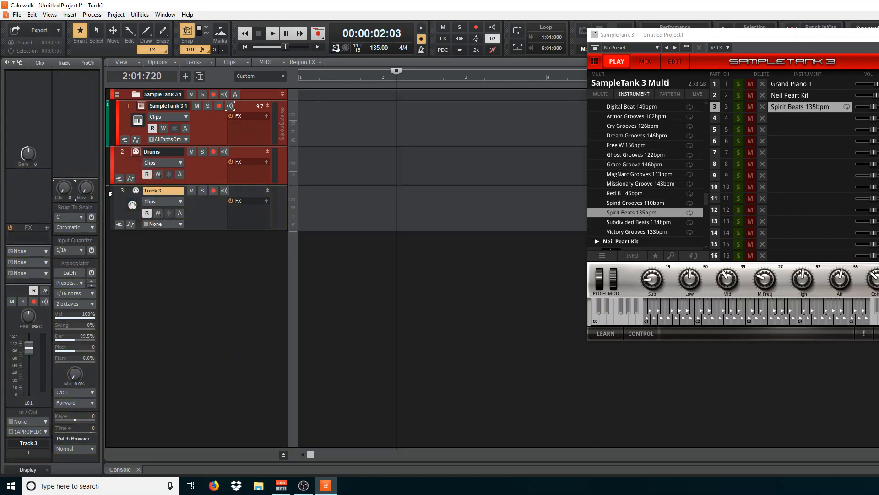
{"action": "left_click", "coordinate": [112, 194]}
{"action": "left_click", "coordinate": [117, 182]}
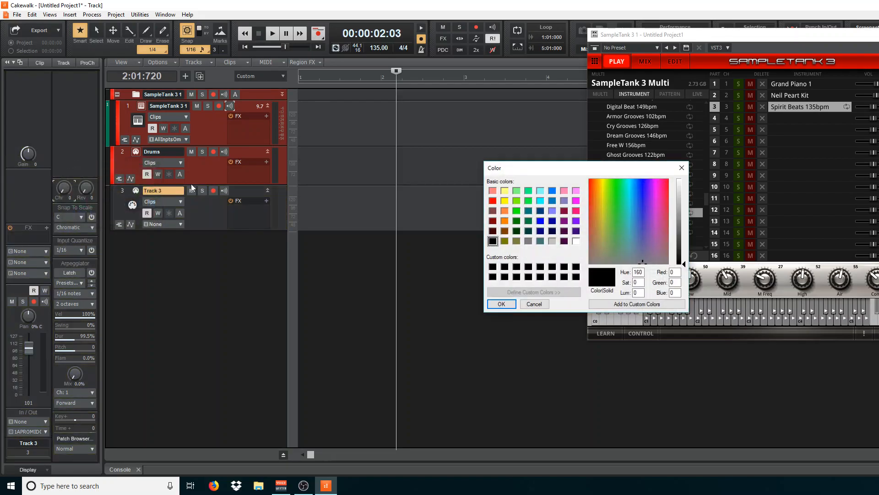
{"action": "left_click", "coordinate": [492, 200]}
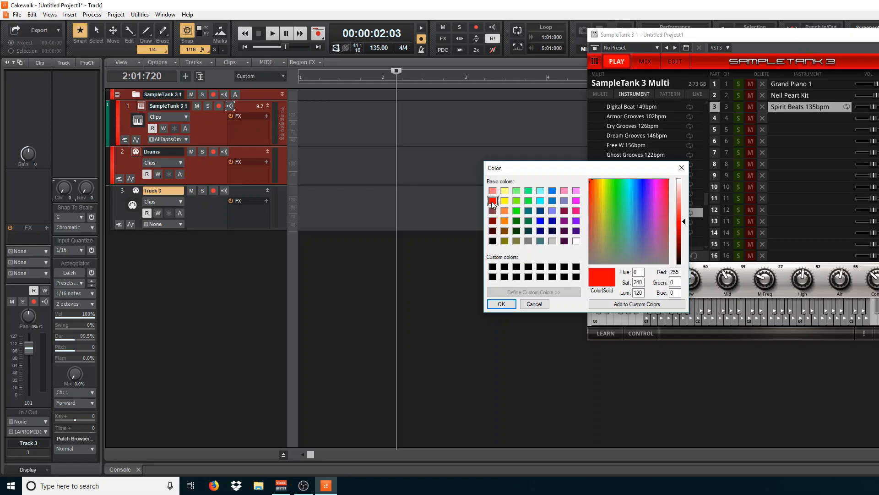
{"action": "left_click", "coordinate": [502, 304]}
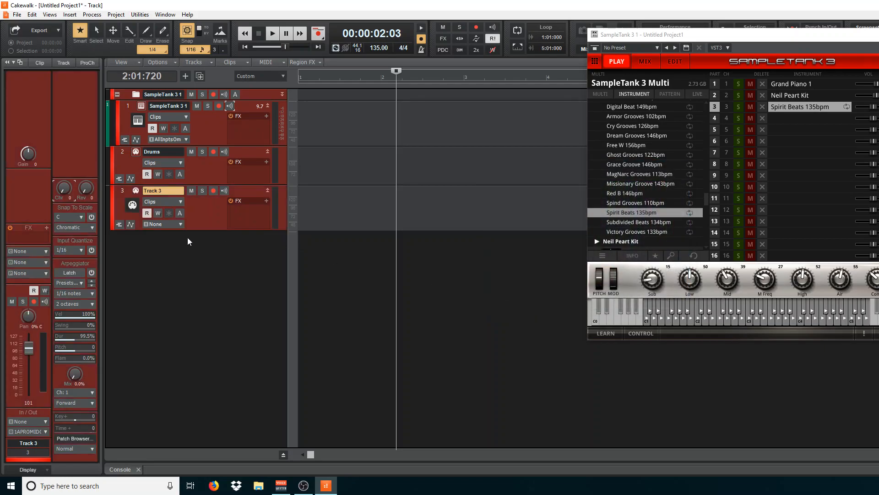
Rename track 3 as Bass.
{"action": "double_click", "coordinate": [161, 190]}
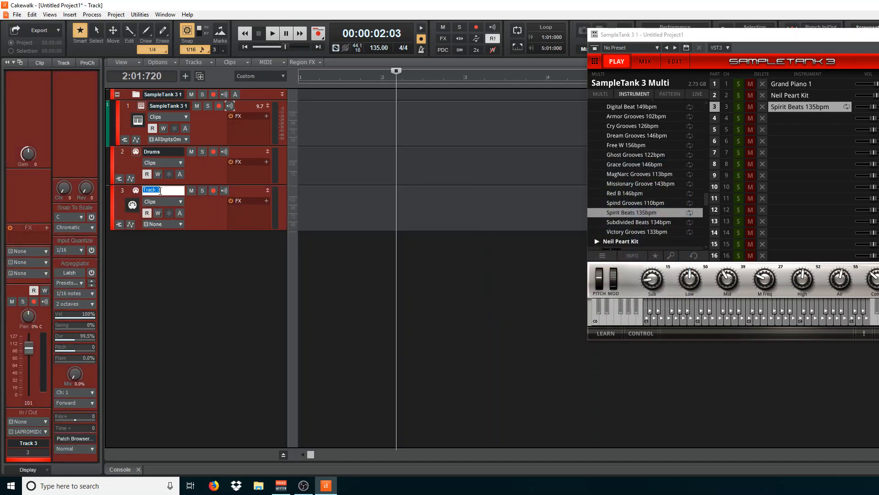
{"action": "type", "text": "Bass"}
{"action": "key", "text": "Return"}
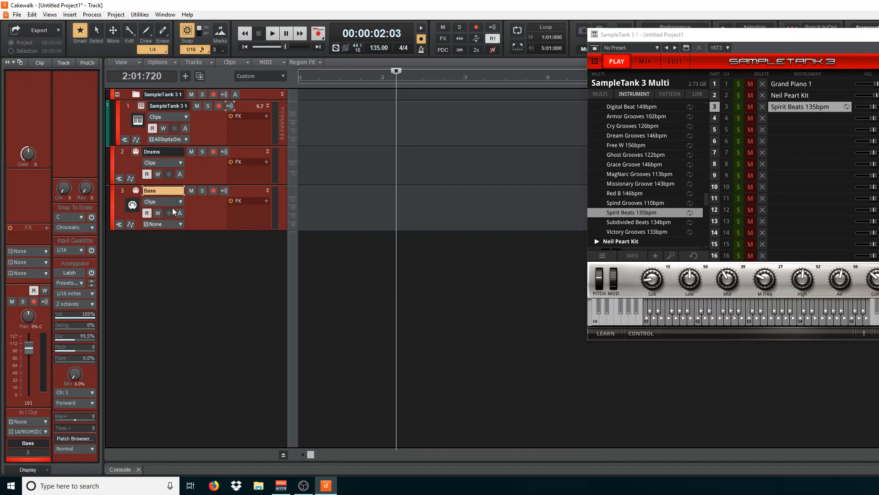
Route the MIDI output of track 3 to SampleTank 3 and rename the track as Drums.
{"action": "left_click_drag", "start_coordinate": [201, 229], "coordinate": [205, 250]}
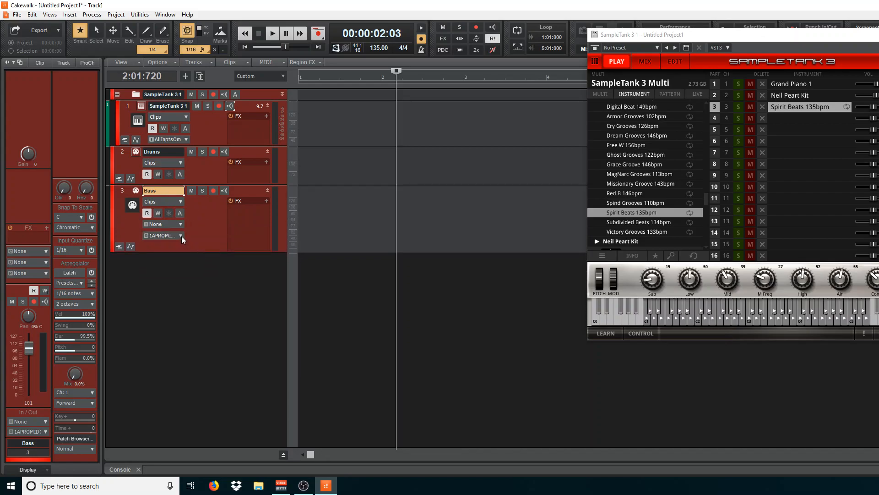
{"action": "left_click", "coordinate": [181, 235]}
{"action": "left_click", "coordinate": [211, 263]}
{"action": "double_click", "coordinate": [158, 191]}
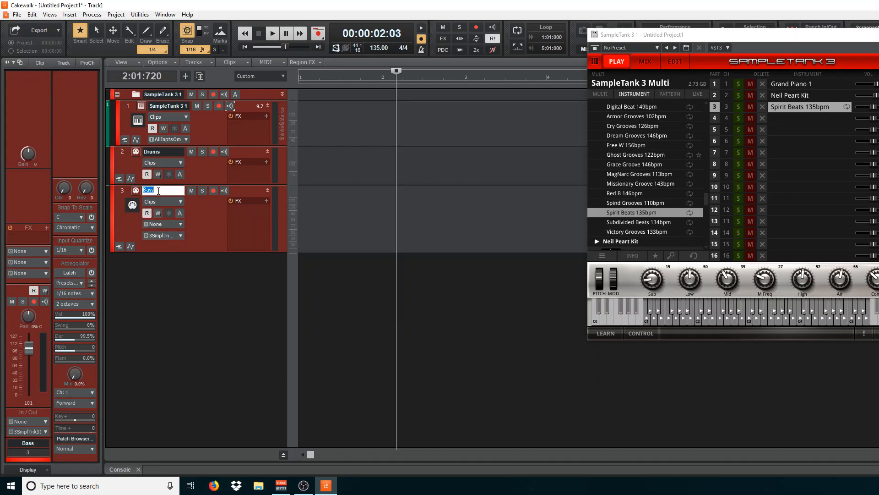
{"action": "type", "text": "Drums"}
{"action": "key", "text": "Return"}
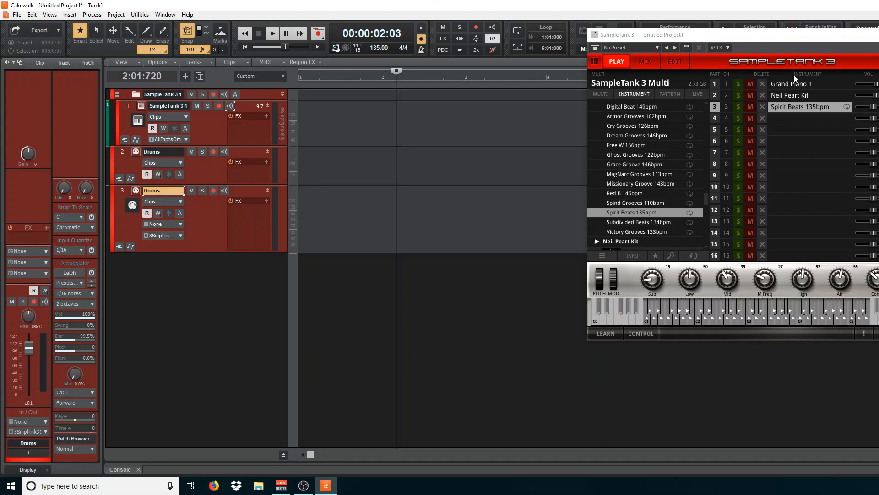
Remove Neil Peart Kit from part 2 of SampleTank 3 and rename track 2 as Bass.
{"action": "left_click", "coordinate": [763, 93]}
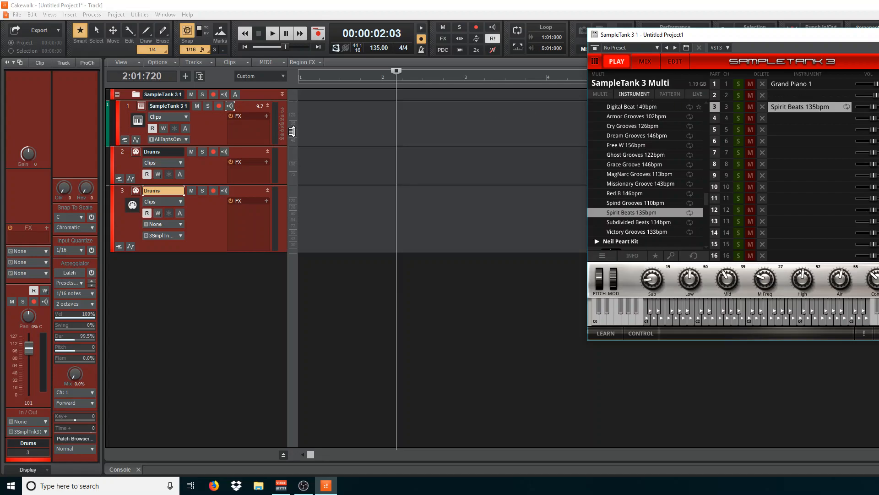
{"action": "double_click", "coordinate": [166, 155]}
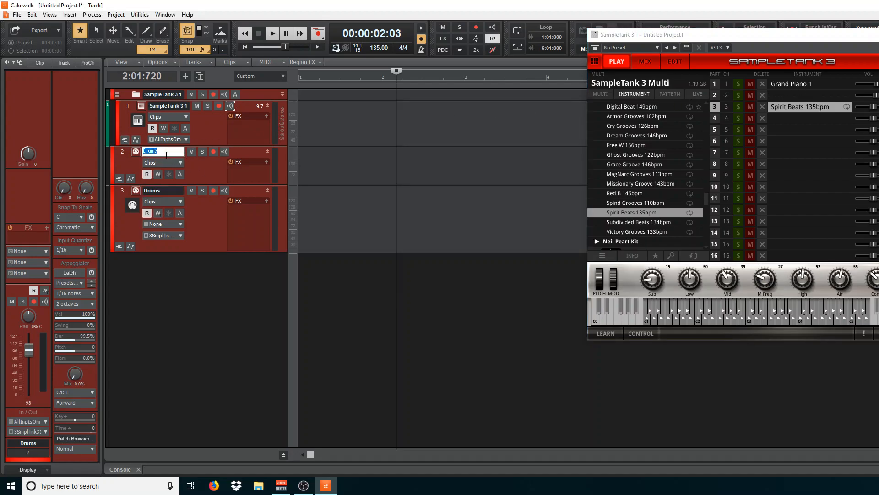
{"action": "type", "text": "Bass"}
{"action": "key", "text": "Return"}
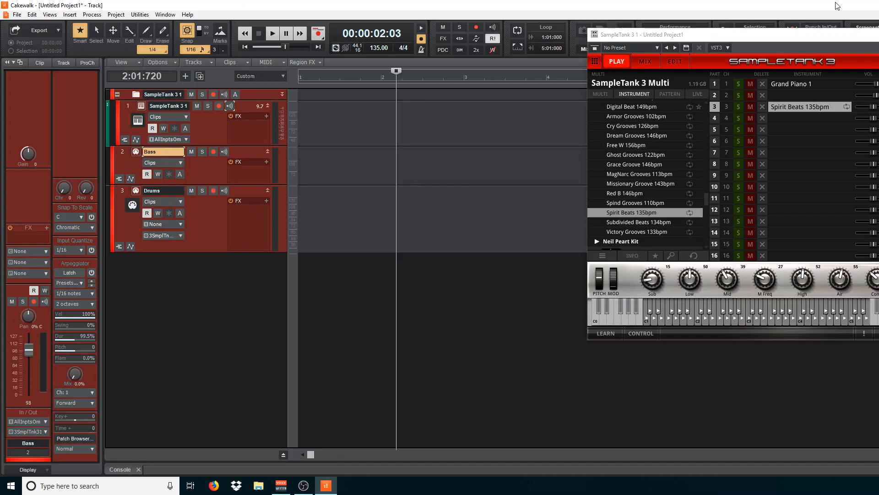
Load Pop Comp J Bass from the Bass > J Bass > Finger group into part 2.
{"action": "left_click", "coordinate": [800, 97]}
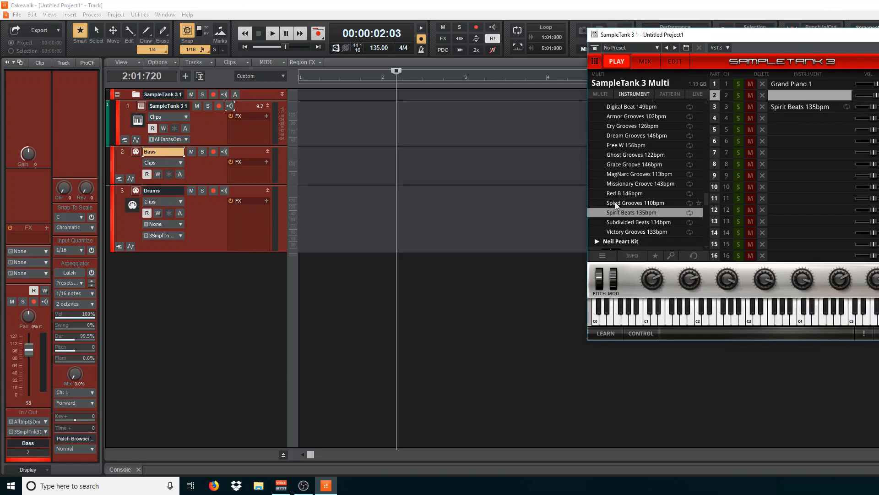
{"action": "scroll", "coordinate": [617, 192], "scroll_direction": "up", "scroll_amount": 20}
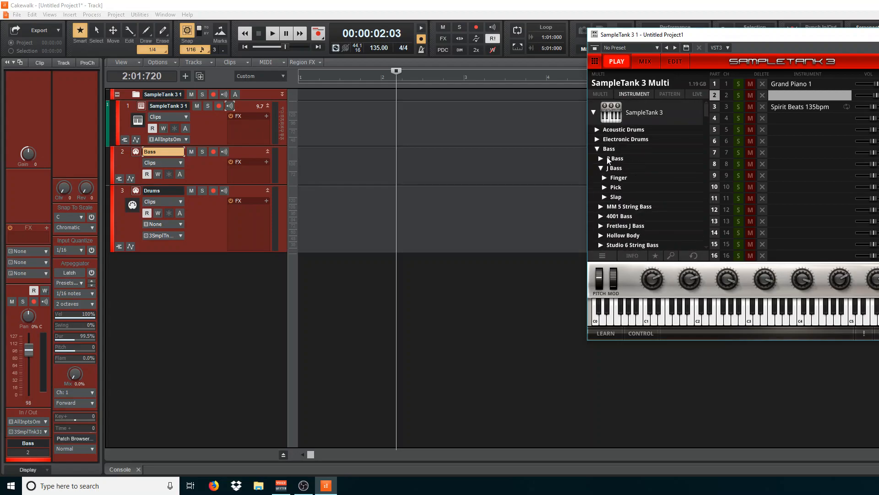
{"action": "left_click", "coordinate": [598, 148]}
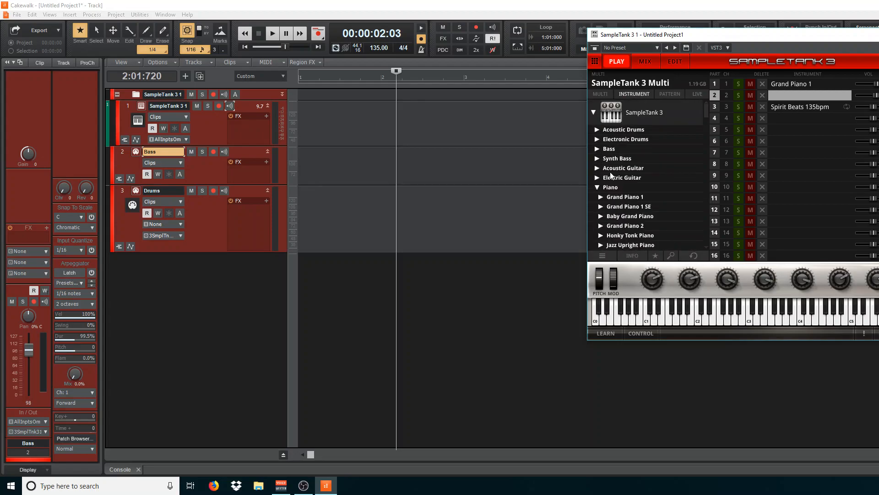
{"action": "scroll", "coordinate": [612, 178], "scroll_direction": "down", "scroll_amount": 1}
{"action": "left_click", "coordinate": [600, 161]}
{"action": "left_click", "coordinate": [600, 161]}
{"action": "left_click", "coordinate": [598, 150]}
{"action": "scroll", "coordinate": [601, 176], "scroll_direction": "down", "scroll_amount": 2}
{"action": "scroll", "coordinate": [600, 176], "scroll_direction": "up", "scroll_amount": 3}
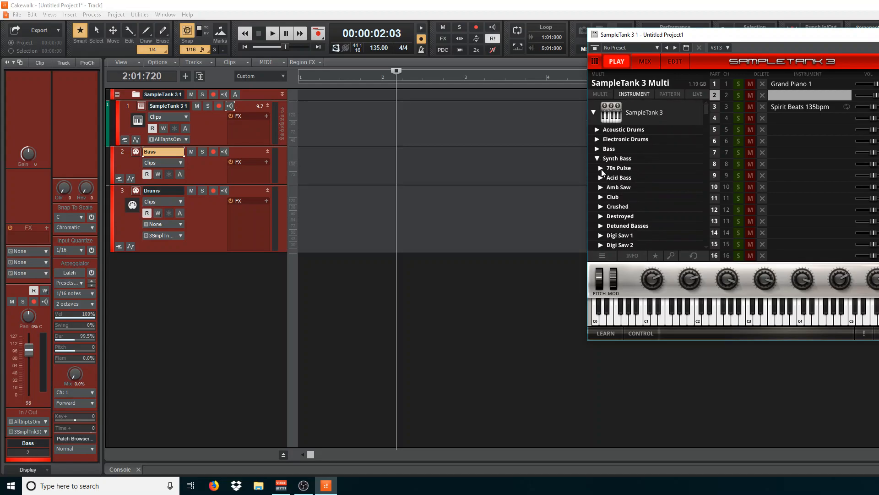
{"action": "left_click", "coordinate": [599, 158]}
{"action": "left_click", "coordinate": [598, 150]}
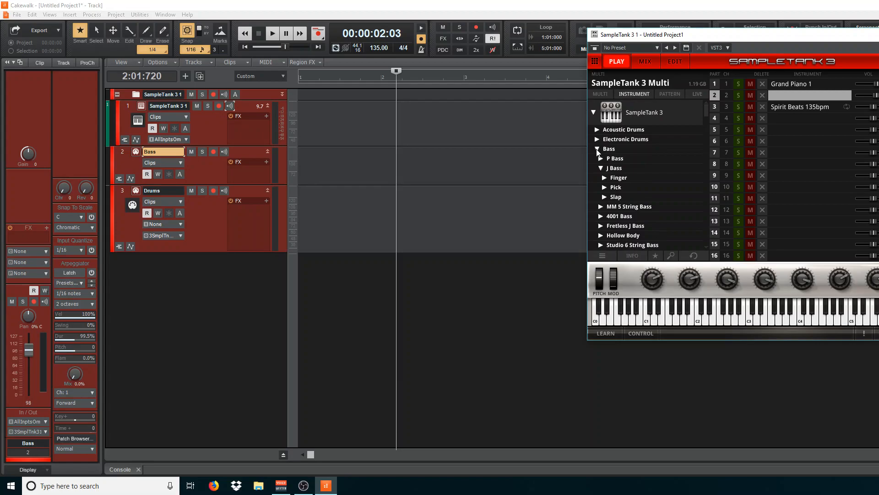
{"action": "scroll", "coordinate": [599, 158], "scroll_direction": "down", "scroll_amount": 1}
{"action": "left_click", "coordinate": [604, 169]}
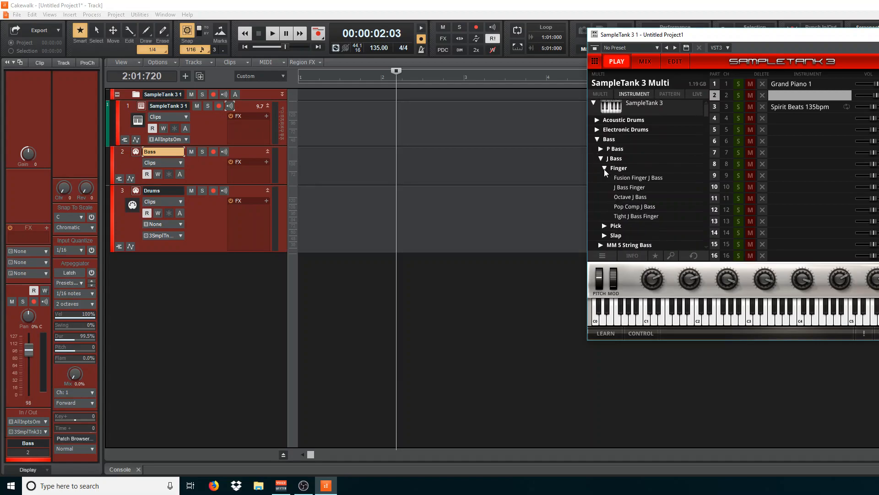
{"action": "scroll", "coordinate": [604, 169], "scroll_direction": "down", "scroll_amount": 1}
{"action": "scroll", "coordinate": [637, 178], "scroll_direction": "down", "scroll_amount": 1}
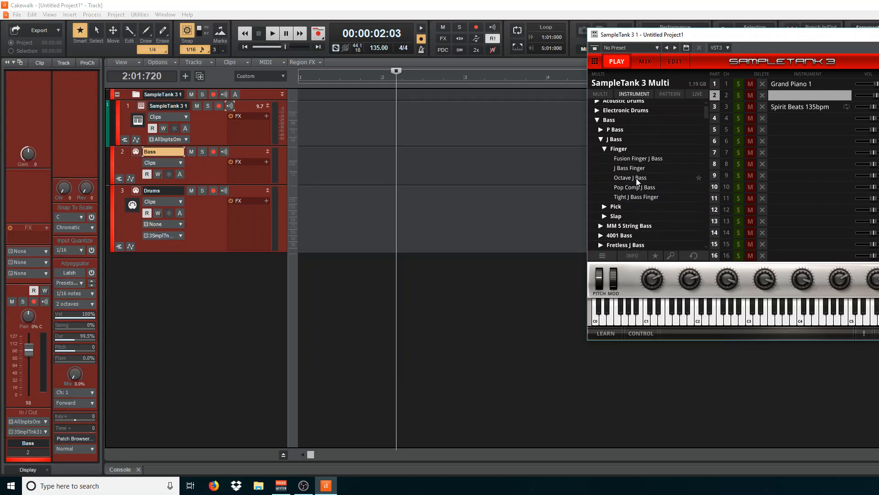
{"action": "left_click", "coordinate": [635, 188]}
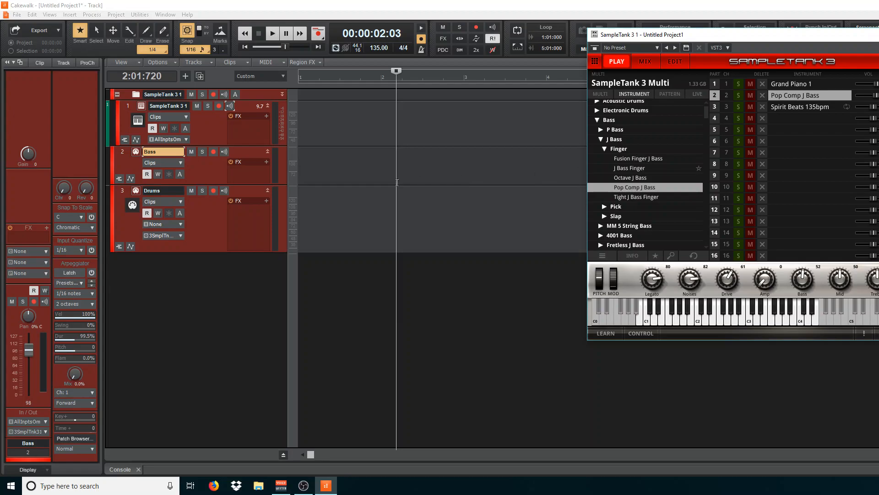
Audition the Bass track with input echo enabled, turn the echo back off and minimize the SampleTank 3 window.
{"action": "left_click", "coordinate": [223, 151]}
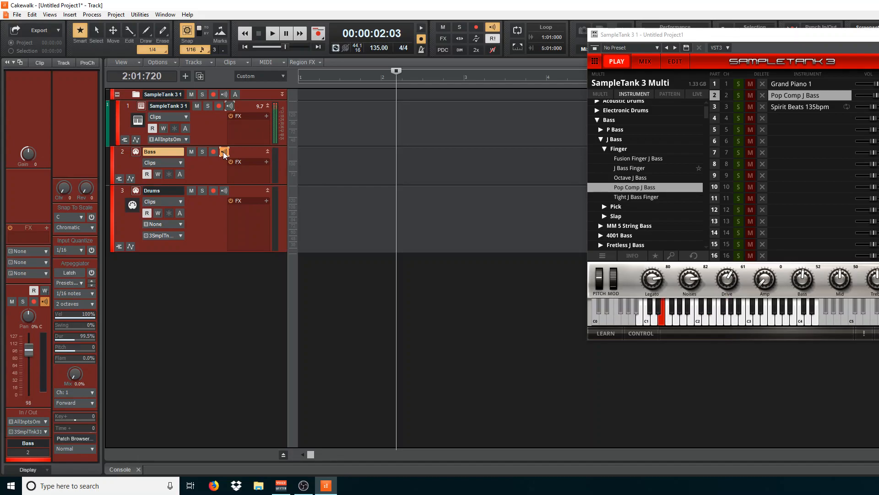
{"action": "left_click", "coordinate": [225, 151]}
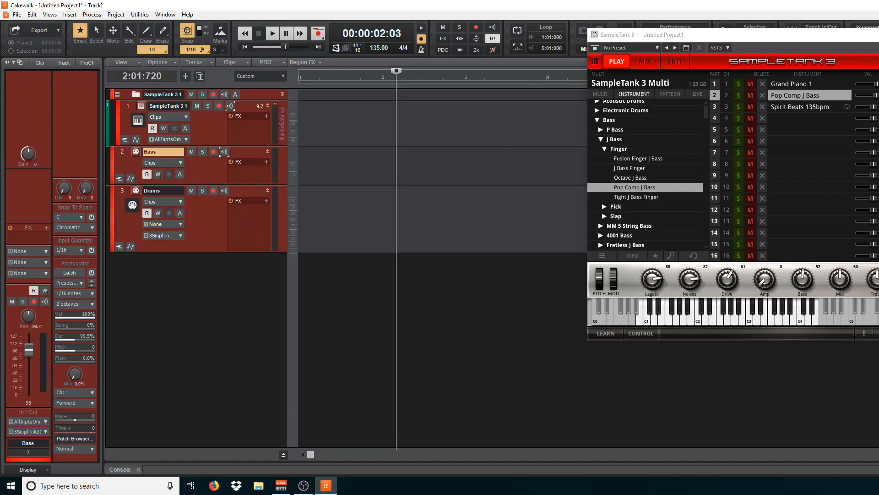
{"action": "left_click", "coordinate": [877, 35]}
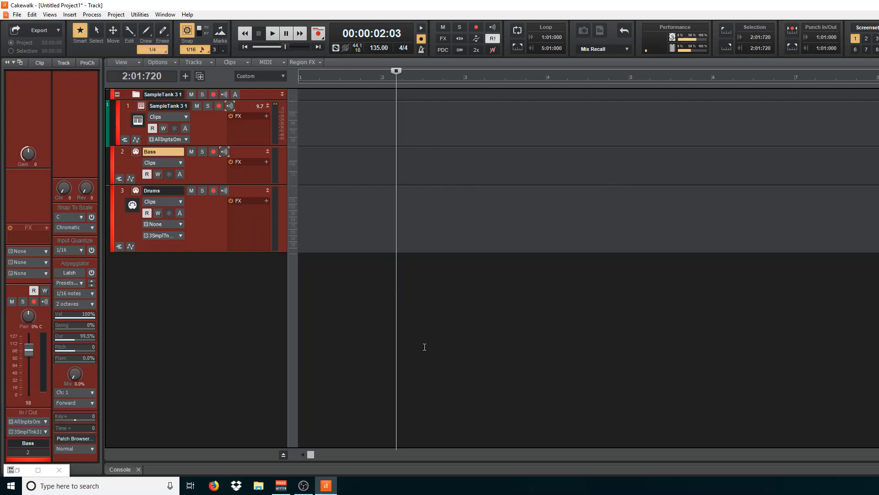
Select the Bass track and audition a note of Pop Comp J Bass in SampleTank 3.
{"action": "left_click", "coordinate": [122, 192]}
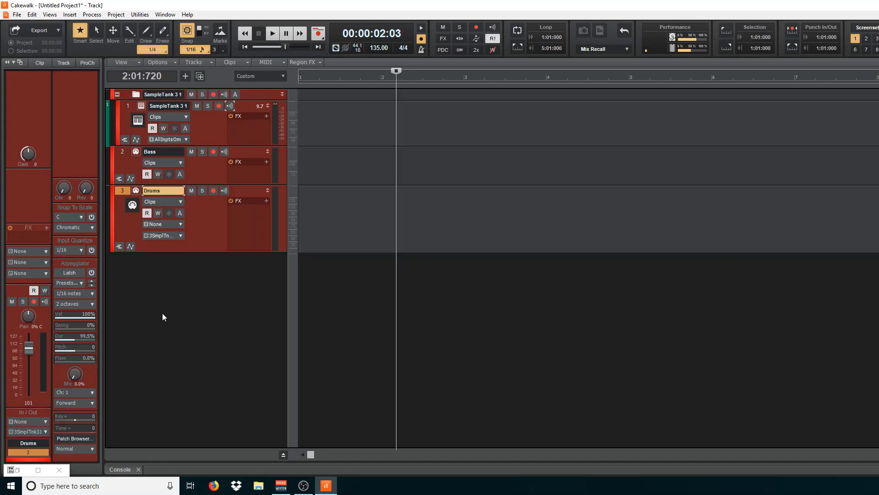
{"action": "left_click", "coordinate": [132, 153]}
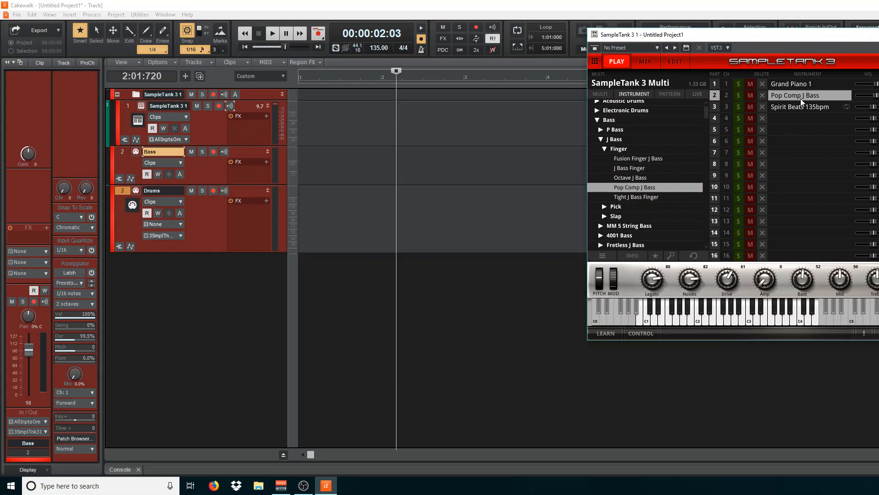
{"action": "left_click", "coordinate": [662, 320]}
Select the Drums track and part 3, and audition several low-octave Spirit Beats 135bpm grooves.
{"action": "left_click", "coordinate": [255, 188]}
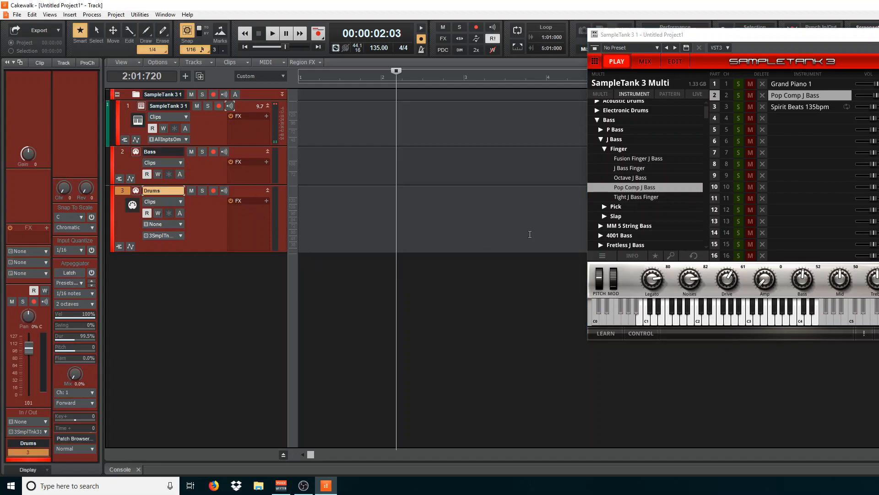
{"action": "left_click", "coordinate": [782, 107]}
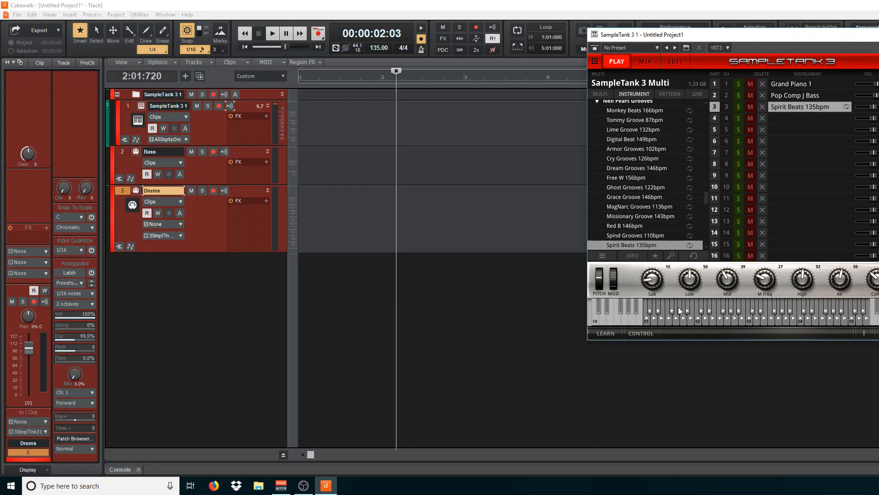
{"action": "left_click", "coordinate": [647, 319]}
{"action": "left_click", "coordinate": [654, 319]}
{"action": "left_click", "coordinate": [659, 312]}
{"action": "left_click", "coordinate": [661, 318]}
Lower the Drums track volume to 88 and audition more Spirit Beats grooves on the plugin keyboard.
{"action": "left_click_drag", "start_coordinate": [31, 346], "coordinate": [31, 353]}
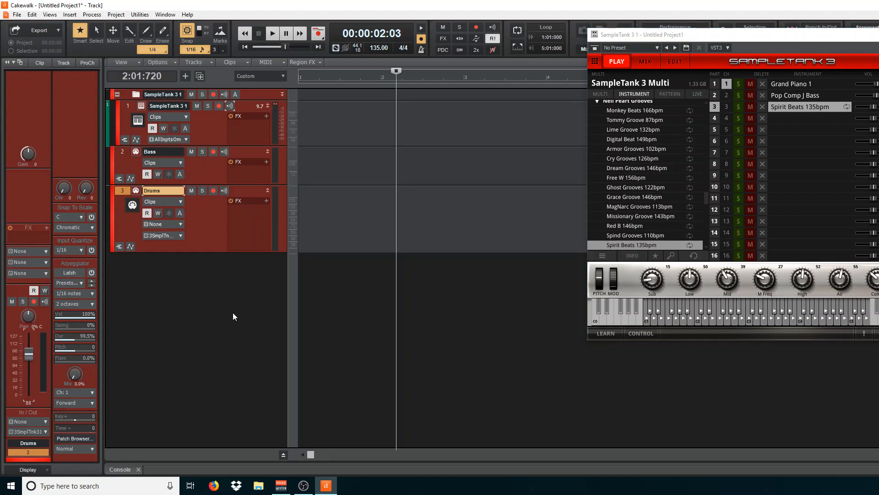
{"action": "left_click", "coordinate": [676, 320]}
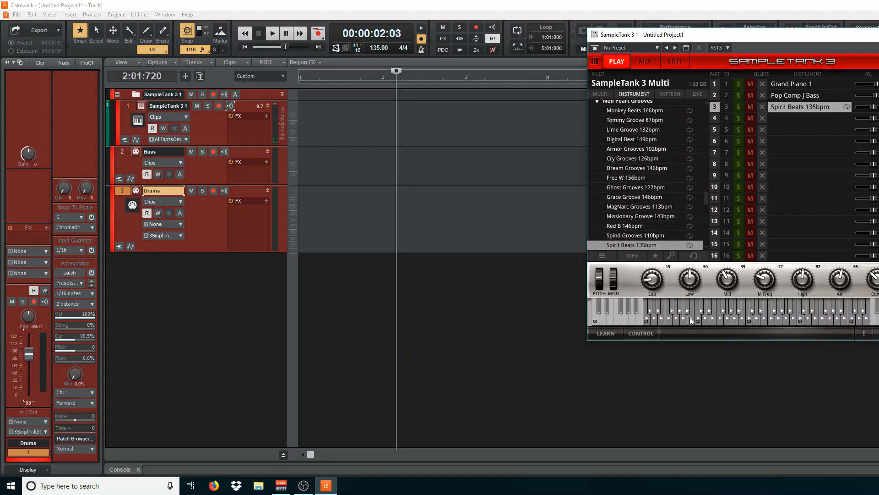
{"action": "left_click", "coordinate": [690, 320]}
{"action": "left_click", "coordinate": [691, 319]}
{"action": "left_click", "coordinate": [691, 319]}
Turn on input echo for the Drums track, arm it, record a groove from the project start, and move SampleTank 3 clear of the clip.
{"action": "left_click", "coordinate": [224, 190]}
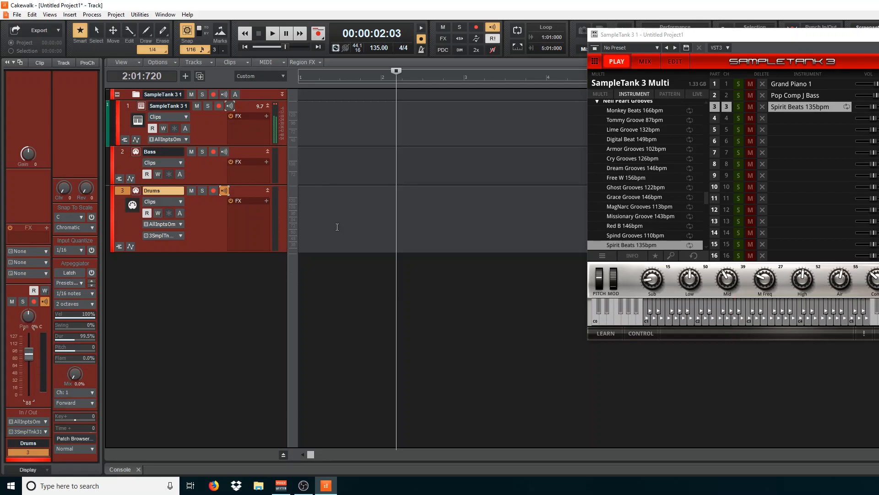
{"action": "left_click", "coordinate": [244, 47]}
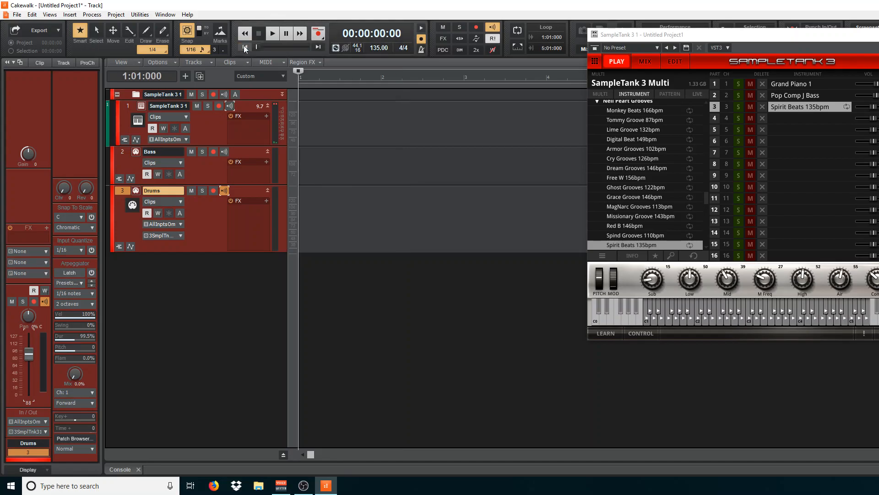
{"action": "left_click", "coordinate": [214, 190]}
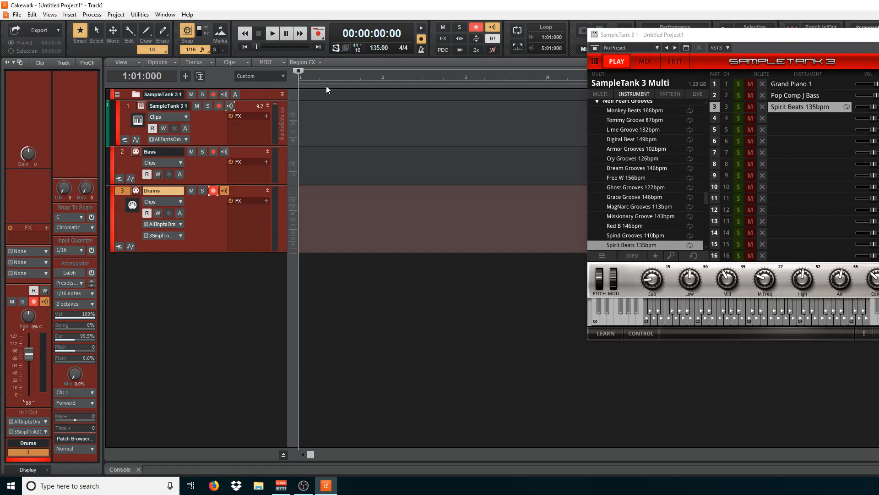
{"action": "key", "text": "r"}
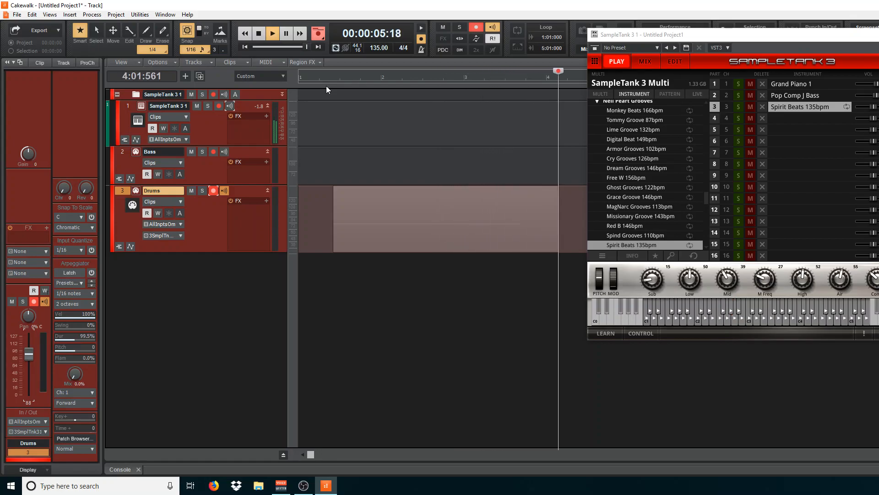
{"action": "key", "text": "space"}
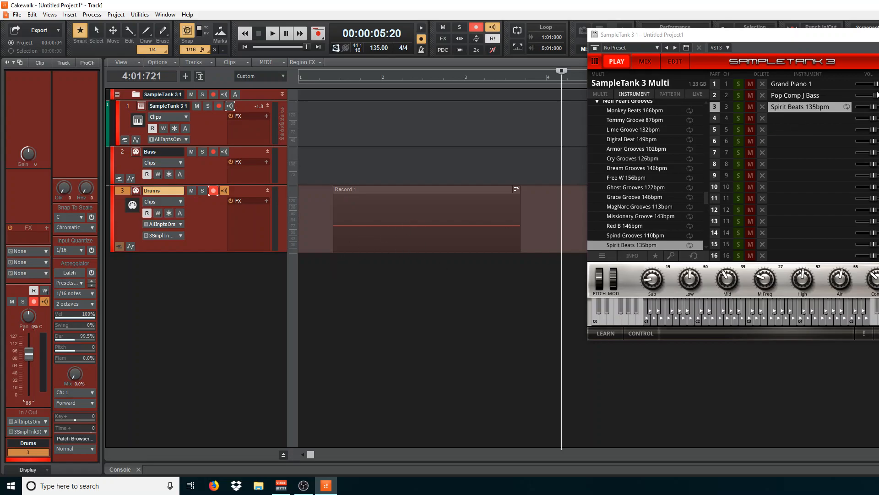
{"action": "left_click_drag", "start_coordinate": [868, 38], "coordinate": [878, 41]}
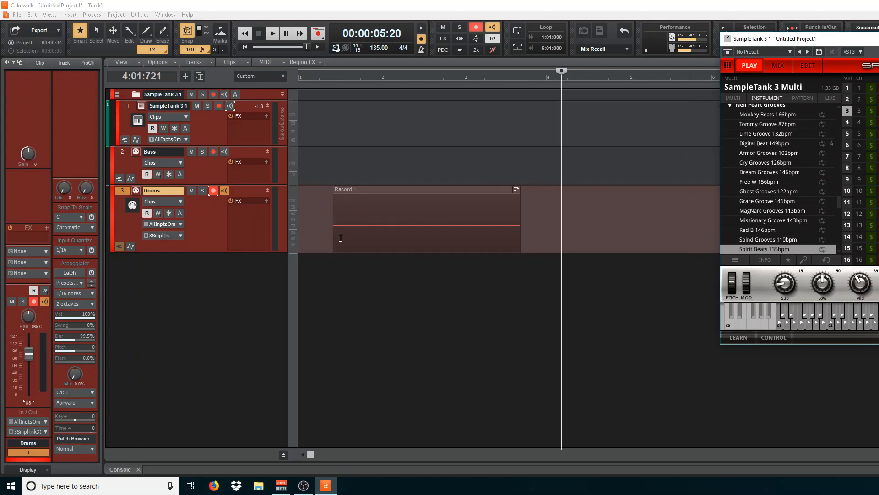
Open the recorded Drums clip in the Piano Roll and place its window clear of the SampleTank 3 window.
{"action": "double_click", "coordinate": [355, 214]}
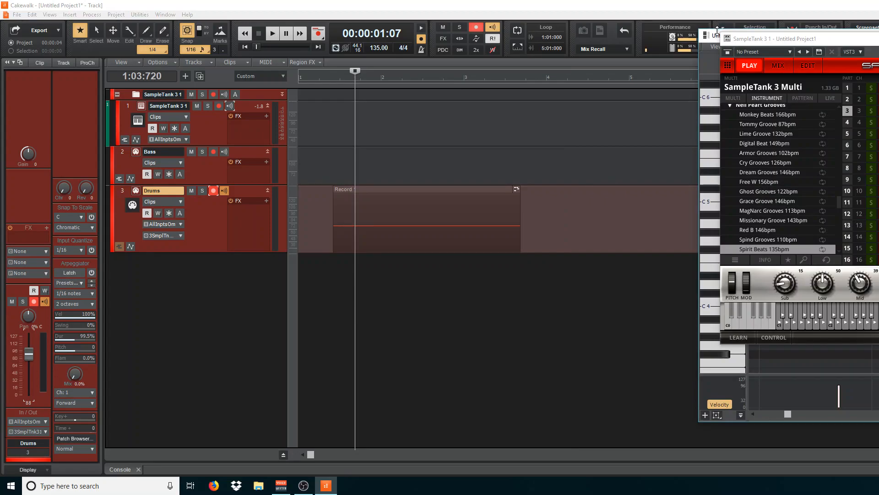
{"action": "left_click_drag", "start_coordinate": [718, 37], "coordinate": [242, 16]}
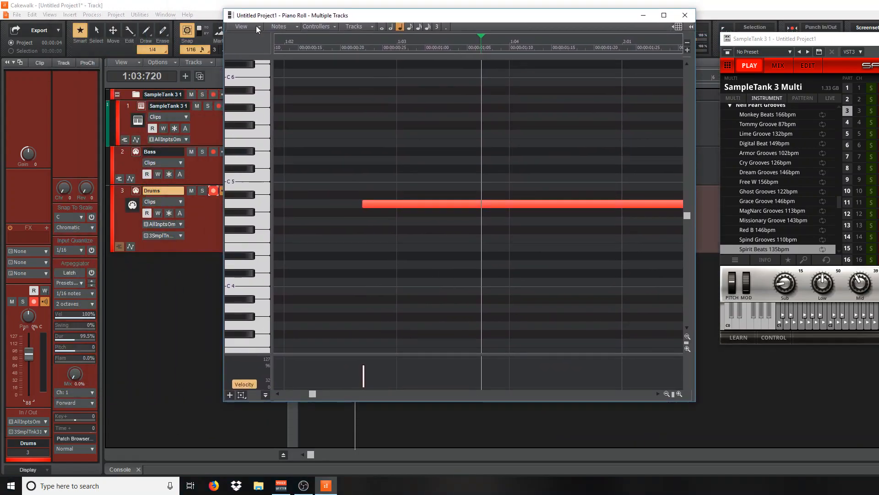
{"action": "left_click", "coordinate": [667, 394]}
{"action": "left_click", "coordinate": [667, 394]}
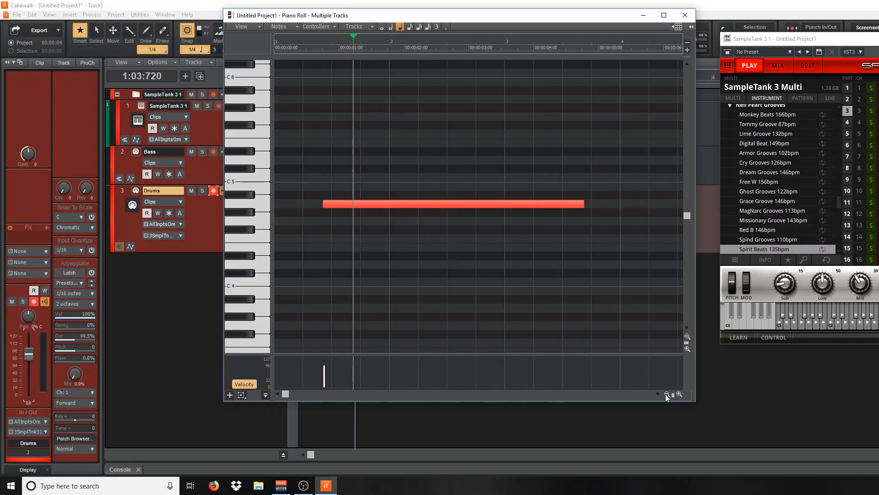
{"action": "left_click", "coordinate": [666, 393]}
{"action": "left_click_drag", "start_coordinate": [471, 22], "coordinate": [727, 39]}
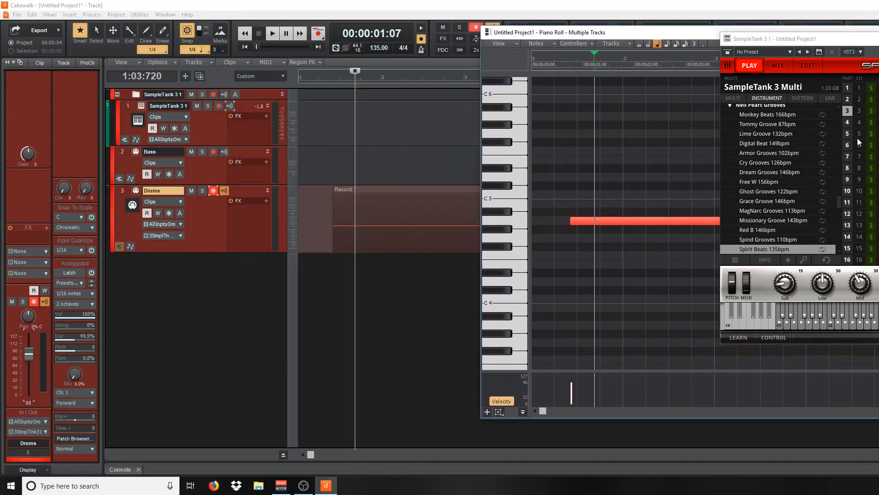
{"action": "left_click_drag", "start_coordinate": [788, 33], "coordinate": [642, 19]}
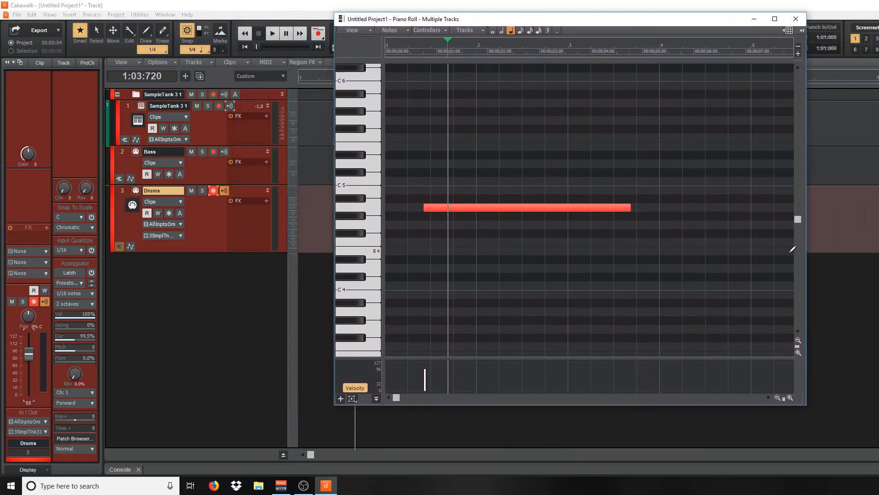
Zoom the Piano Roll in and out to examine how the Smart Grid snap resolution follows the zoom level.
{"action": "left_click", "coordinate": [777, 397]}
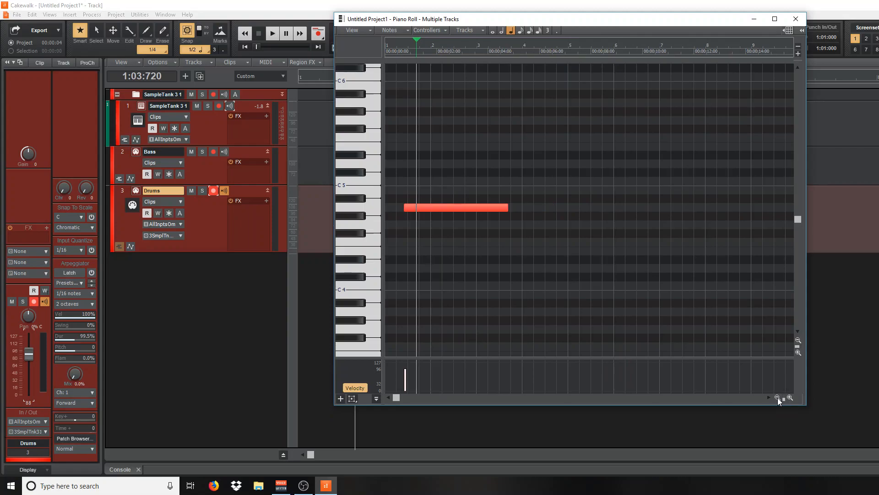
{"action": "left_click", "coordinate": [778, 397]}
{"action": "left_click", "coordinate": [789, 397]}
{"action": "left_click", "coordinate": [789, 398]}
{"action": "left_click", "coordinate": [789, 398]}
{"action": "left_click", "coordinate": [778, 397]}
{"action": "left_click", "coordinate": [777, 397]}
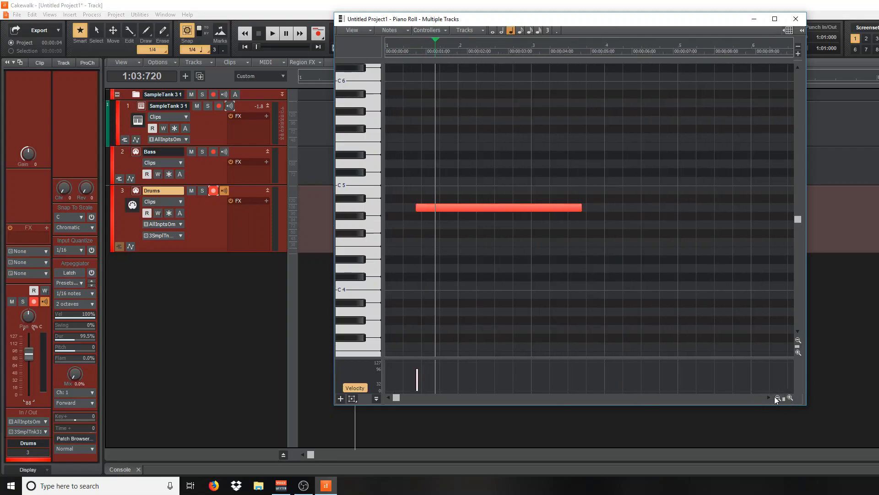
{"action": "left_click", "coordinate": [777, 397]}
{"action": "left_click", "coordinate": [789, 397]}
{"action": "left_click", "coordinate": [788, 397]}
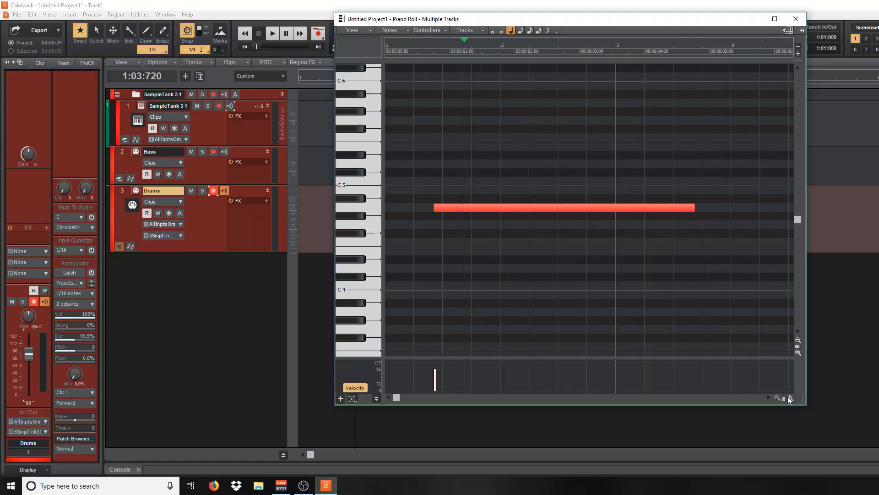
{"action": "left_click", "coordinate": [788, 397]}
{"action": "left_click", "coordinate": [789, 397]}
{"action": "left_click", "coordinate": [788, 397]}
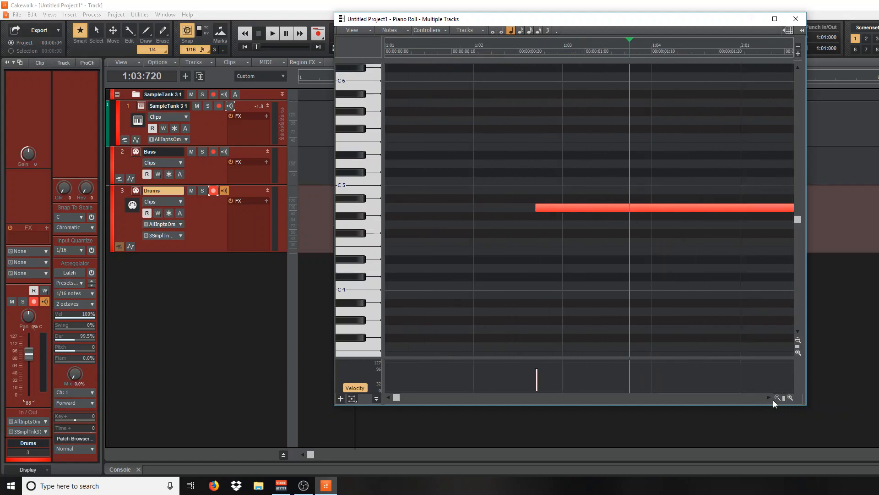
{"action": "left_click", "coordinate": [778, 398]}
{"action": "left_click", "coordinate": [777, 398]}
{"action": "left_click", "coordinate": [777, 397]}
{"action": "left_click", "coordinate": [777, 397]}
{"action": "left_click", "coordinate": [777, 397]}
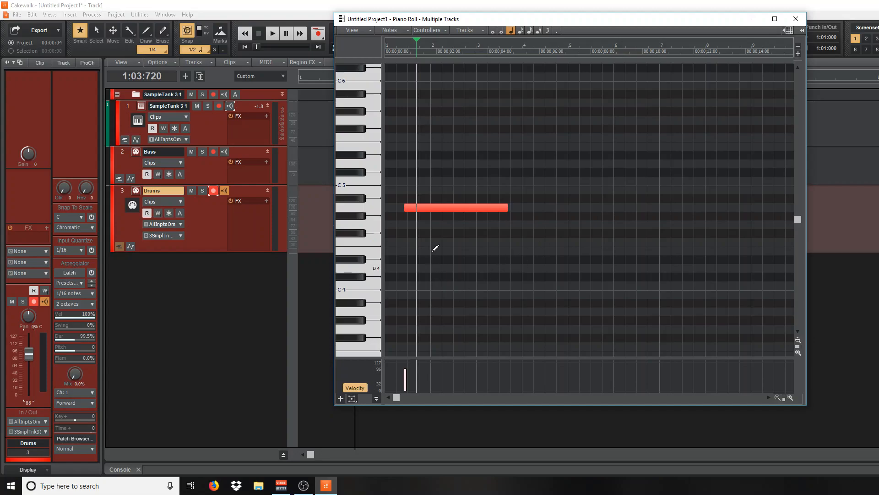
Move the recorded A4 note to start at measure 2 and set the snap resolution to 1/16.
{"action": "mouse_move", "coordinate": [437, 208]}
{"action": "left_mouse_down"}
{"action": "mouse_move", "coordinate": [415, 207]}
{"action": "mouse_move", "coordinate": [454, 208]}
{"action": "left_mouse_up"}
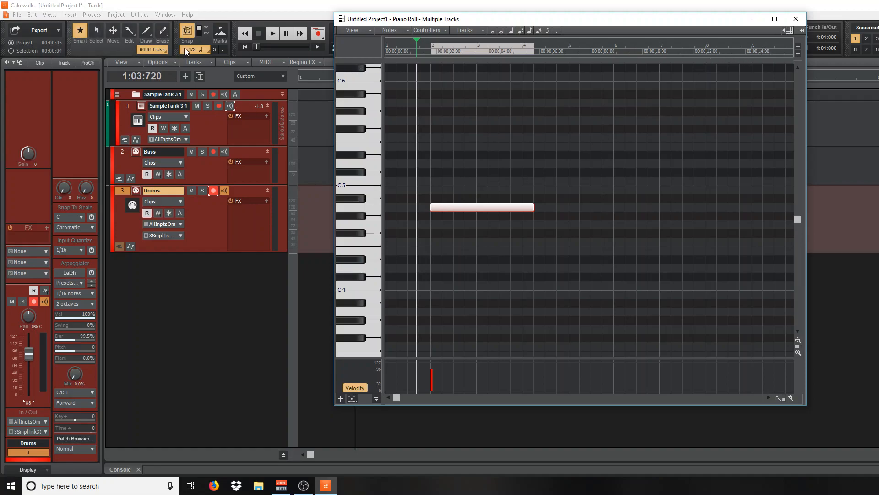
{"action": "left_click", "coordinate": [208, 51]}
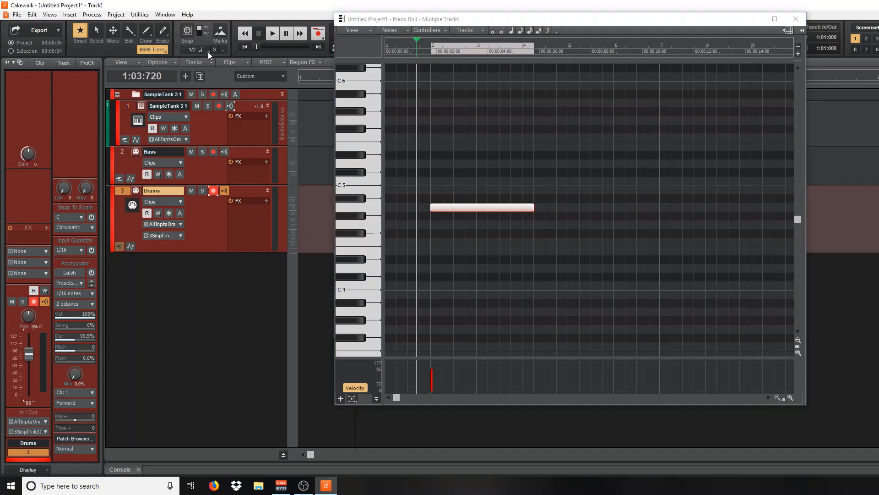
{"action": "left_click", "coordinate": [208, 52]}
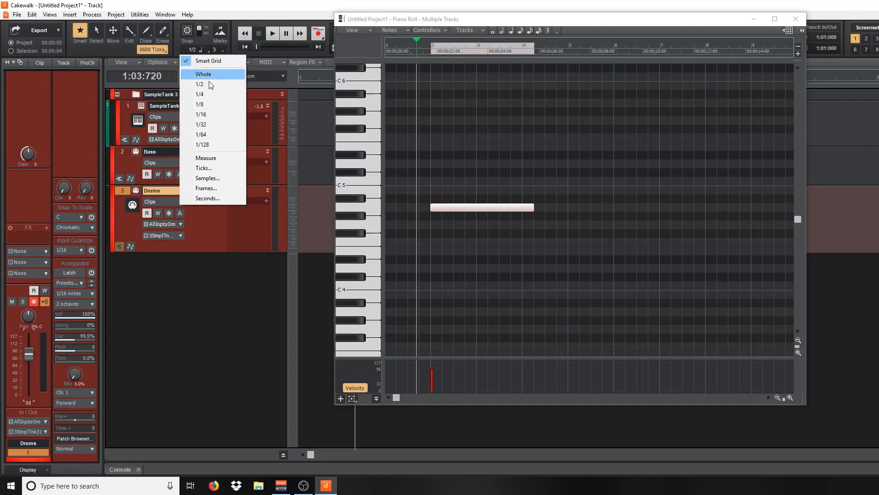
{"action": "left_click", "coordinate": [204, 114]}
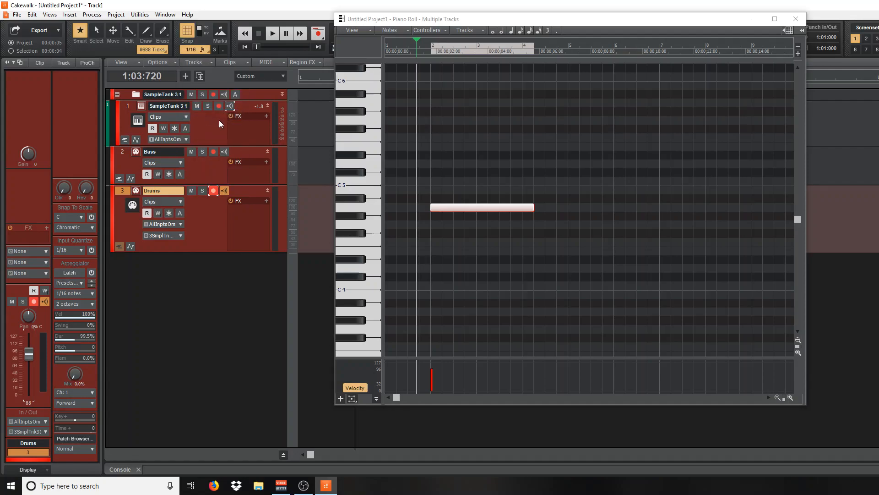
{"action": "mouse_move", "coordinate": [449, 207]}
{"action": "left_mouse_down"}
{"action": "mouse_move", "coordinate": [478, 208]}
{"action": "mouse_move", "coordinate": [451, 207]}
{"action": "left_mouse_up"}
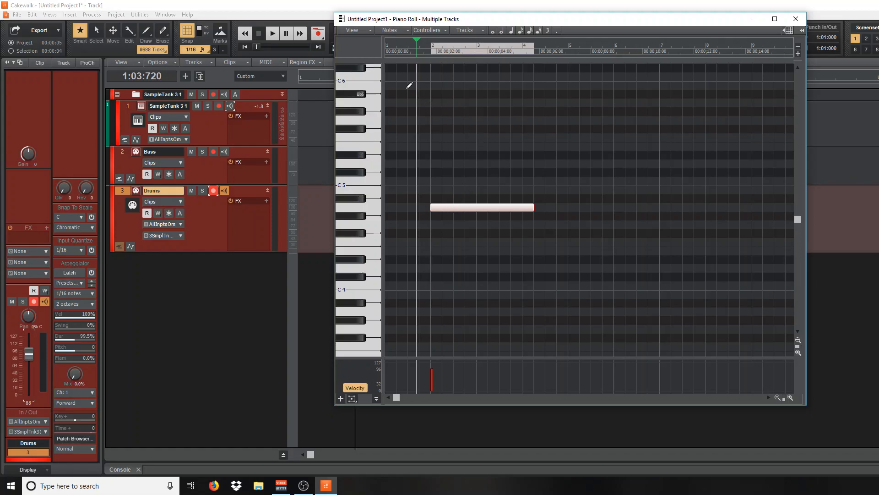
Extend the A4 groove note to end at measure 6, playing the track before and after the change.
{"action": "left_click", "coordinate": [386, 48]}
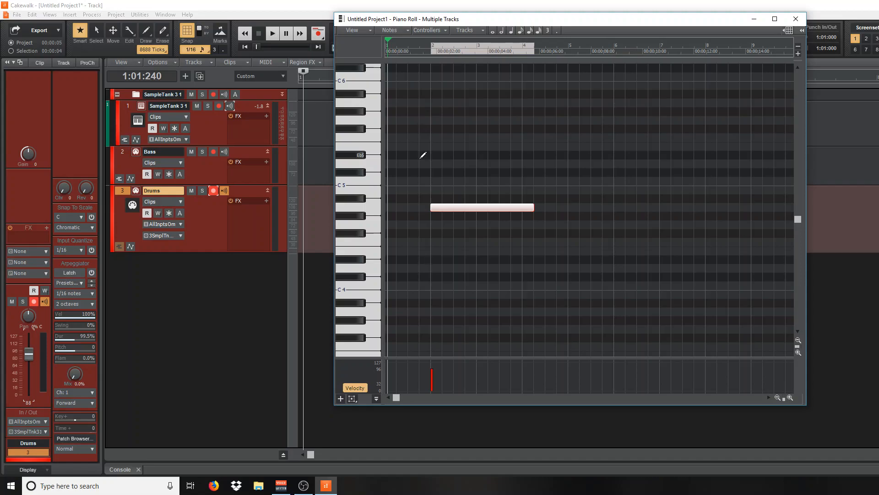
{"action": "key", "text": "space"}
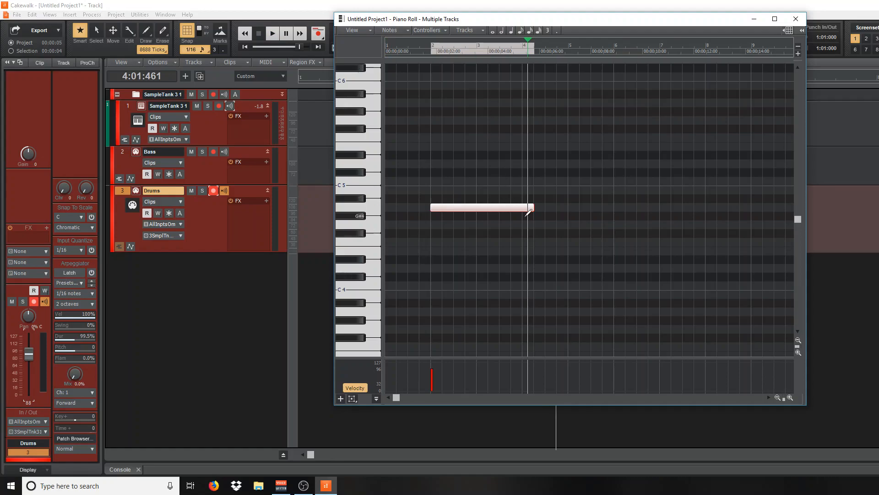
{"action": "mouse_move", "coordinate": [537, 206]}
{"action": "left_mouse_down"}
{"action": "mouse_move", "coordinate": [794, 208]}
{"action": "mouse_move", "coordinate": [511, 222]}
{"action": "mouse_move", "coordinate": [585, 222]}
{"action": "left_mouse_up"}
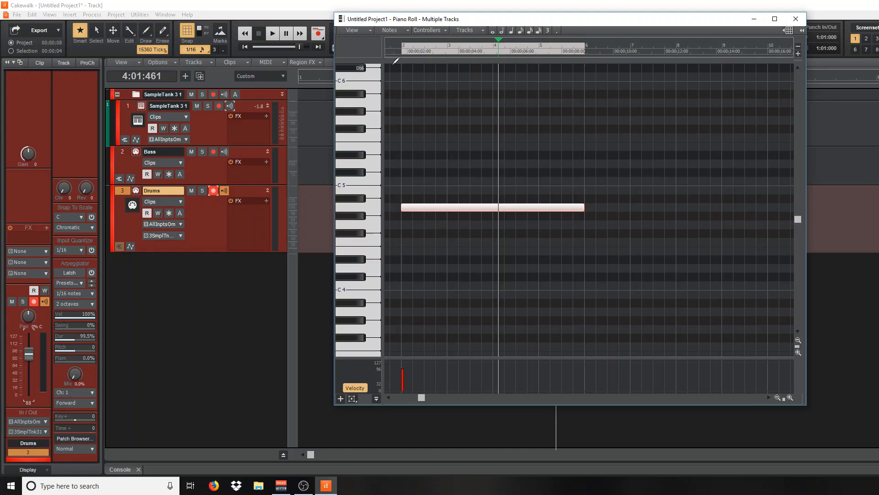
{"action": "left_click", "coordinate": [391, 51]}
{"action": "key", "text": "space"}
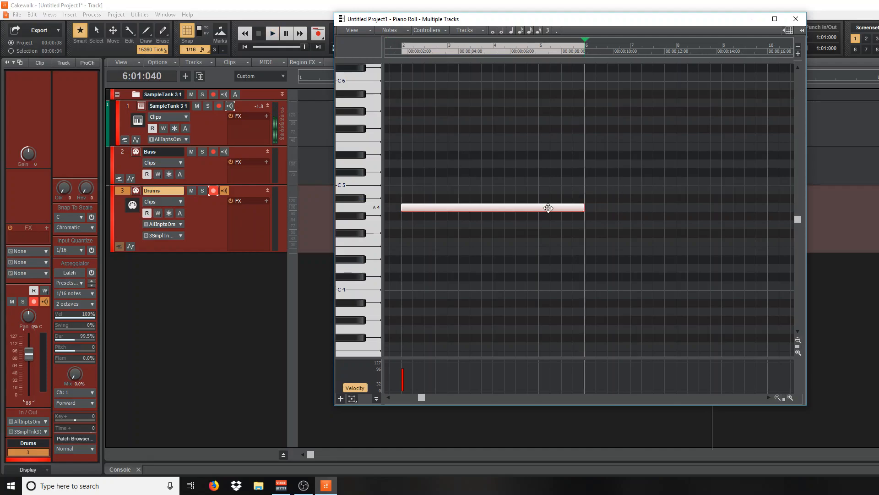
Shorten the A4 groove note to end at measure 4 and play it from measure 2.
{"action": "left_click_drag", "start_coordinate": [583, 207], "coordinate": [493, 208]}
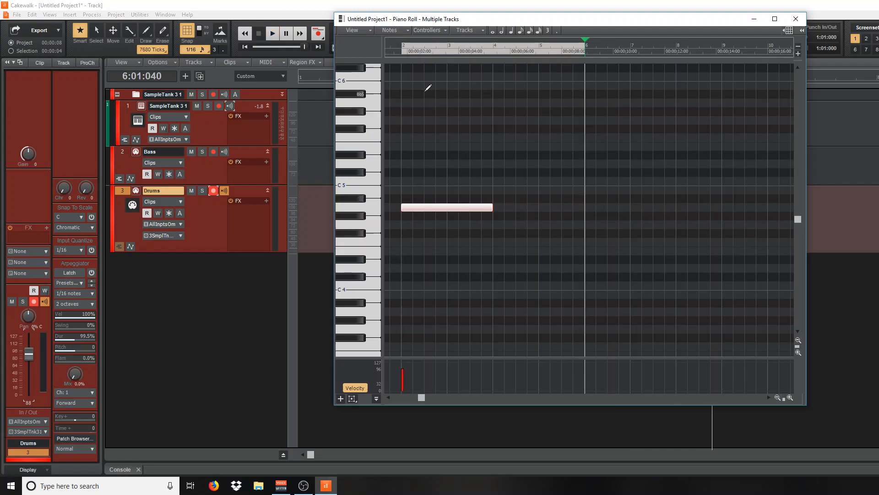
{"action": "left_click", "coordinate": [401, 53]}
{"action": "key", "text": "space"}
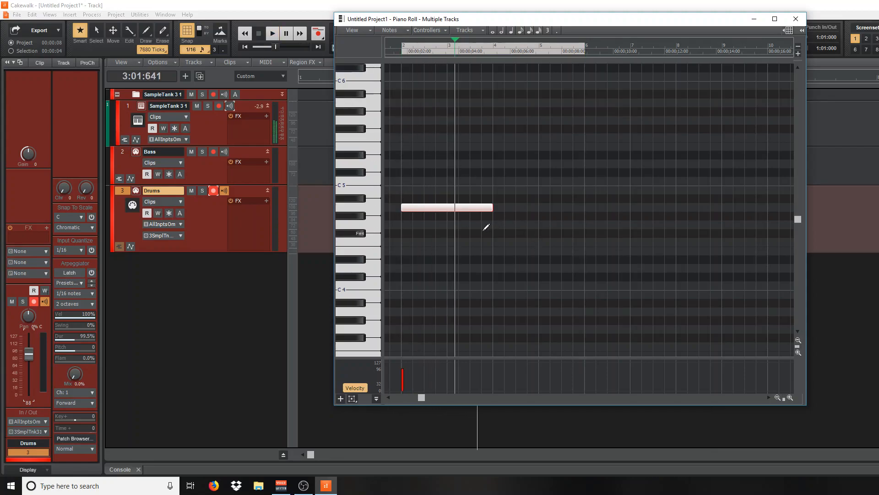
Audition the neighbouring keys, add a two-measure Bb4 note at measure 4, and play both grooves.
{"action": "left_click", "coordinate": [375, 212]}
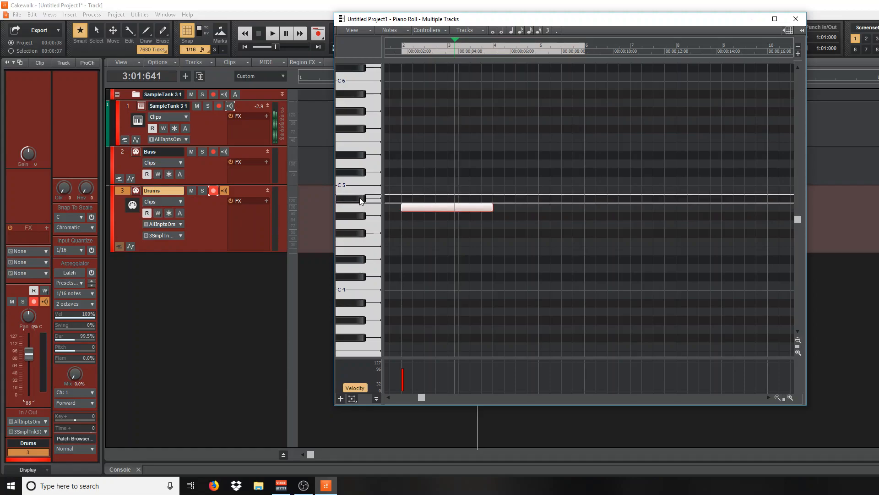
{"action": "left_click", "coordinate": [361, 202]}
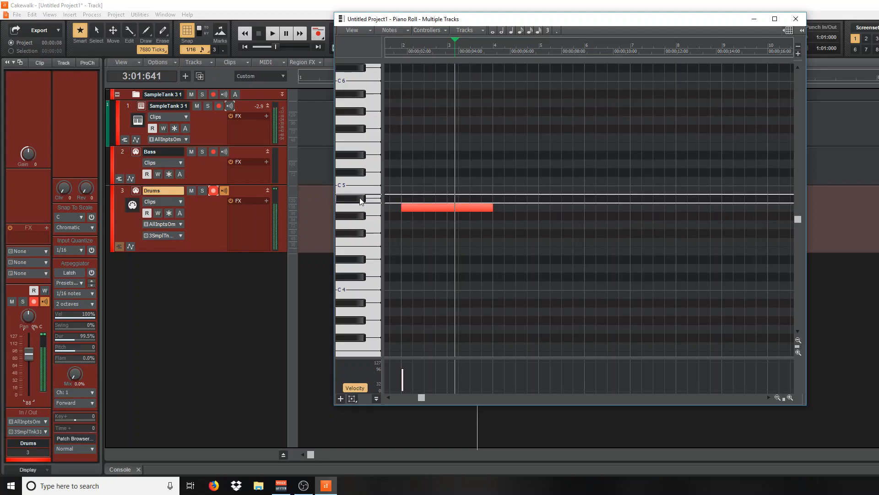
{"action": "left_click", "coordinate": [494, 199]}
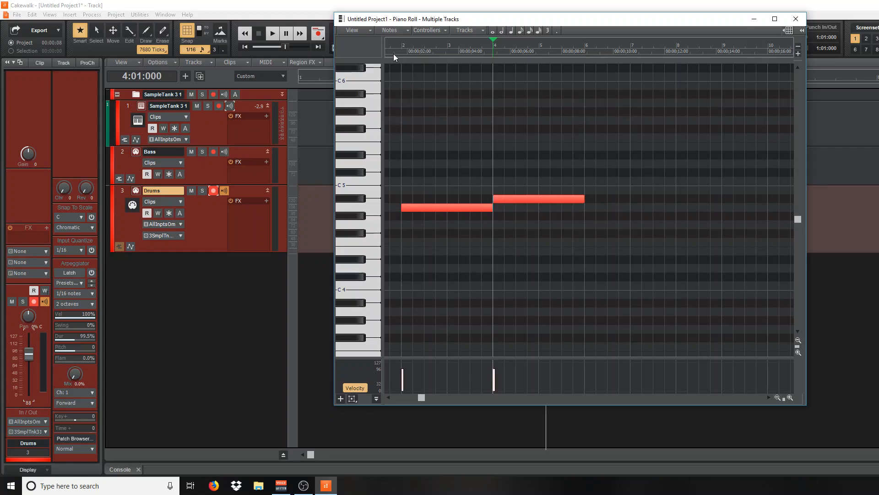
{"action": "left_click", "coordinate": [392, 53]}
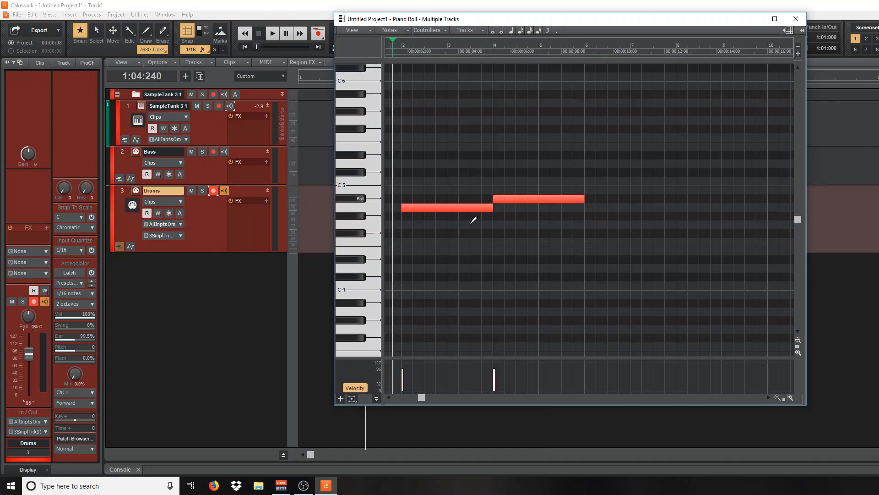
{"action": "key", "text": "space"}
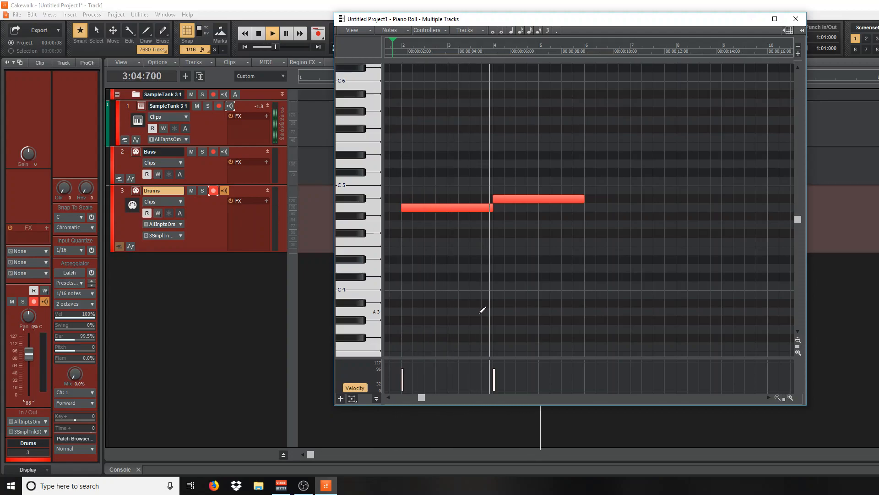
{"action": "key", "text": "space"}
Delete the Bb4 note, redraw it at measure 4, and play the two grooves again.
{"action": "right_click", "coordinate": [518, 202]}
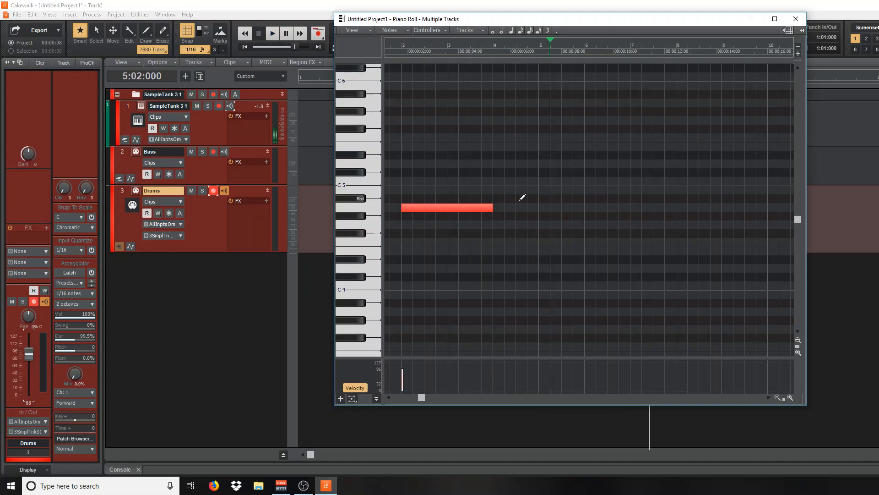
{"action": "left_click", "coordinate": [494, 199]}
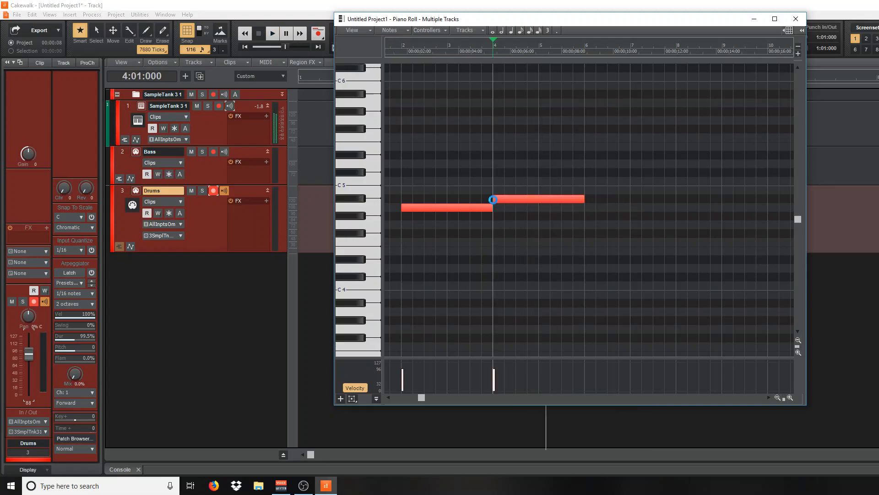
{"action": "left_click", "coordinate": [408, 54]}
{"action": "key", "text": "space"}
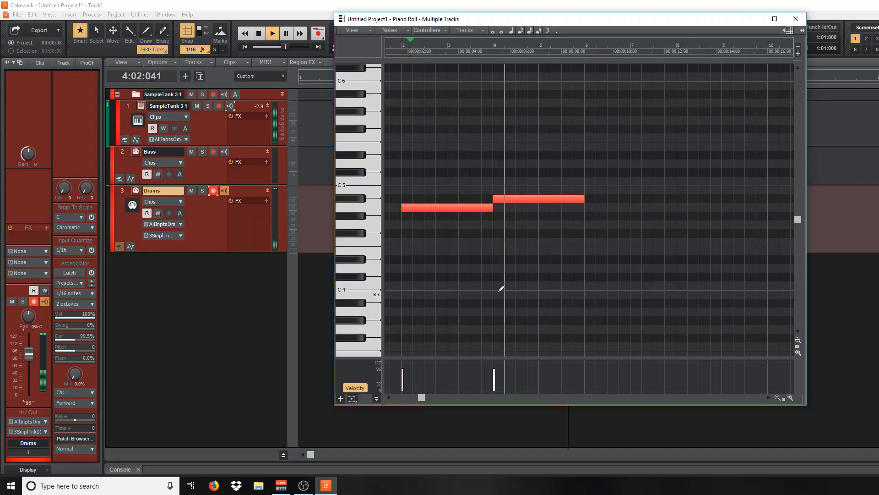
{"action": "key", "text": "space"}
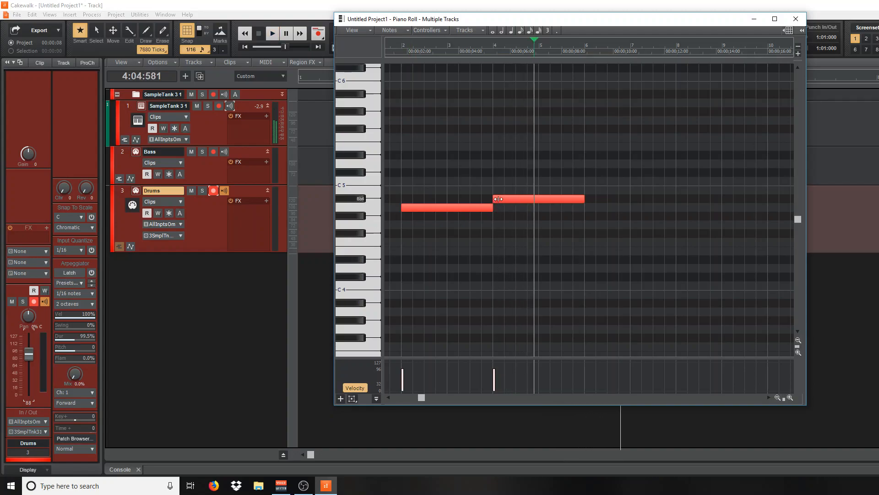
{"action": "double_click", "coordinate": [499, 200]}
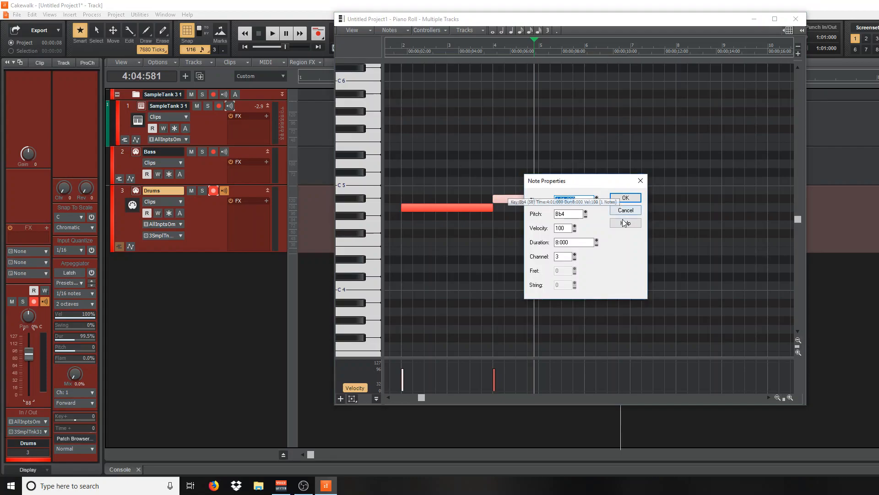
{"action": "left_click_drag", "start_coordinate": [616, 185], "coordinate": [651, 163]}
{"action": "left_click", "coordinate": [656, 189]}
Play the A4 and Bb4 grooves in sequence from just before measure 2.
{"action": "left_click_drag", "start_coordinate": [784, 397], "coordinate": [791, 397]}
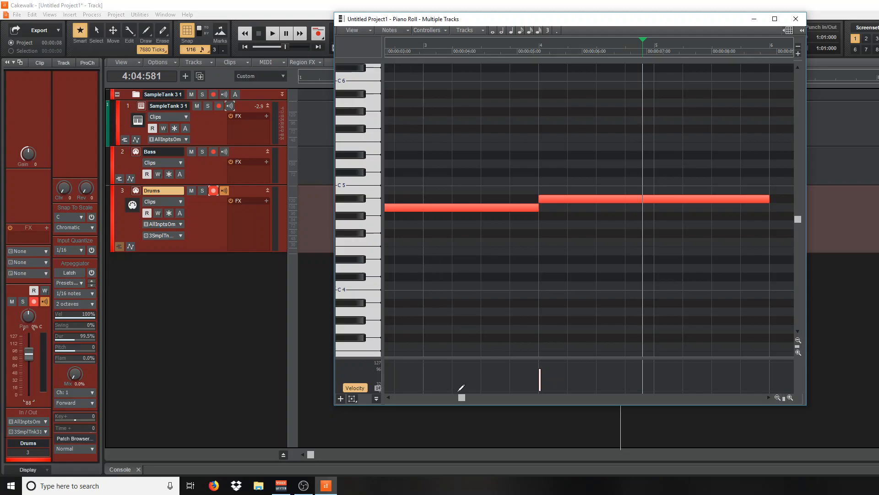
{"action": "left_click_drag", "start_coordinate": [463, 398], "coordinate": [406, 399]}
{"action": "left_click", "coordinate": [453, 48]}
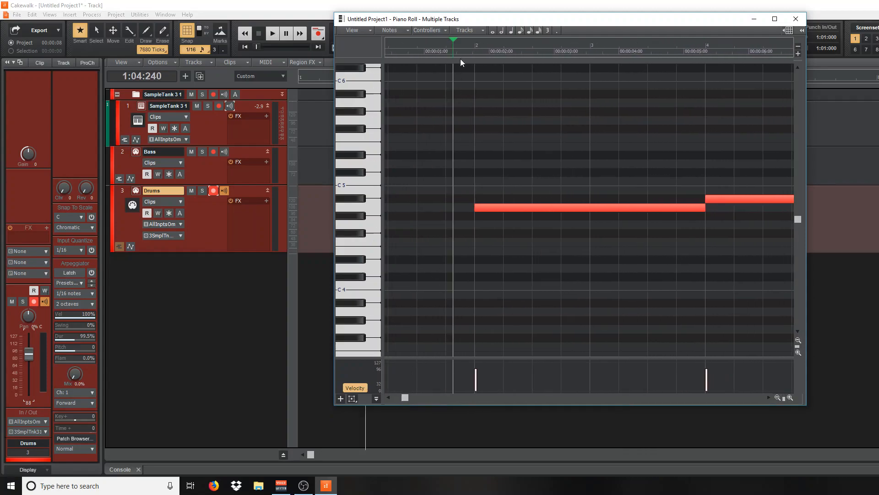
{"action": "key", "text": "space"}
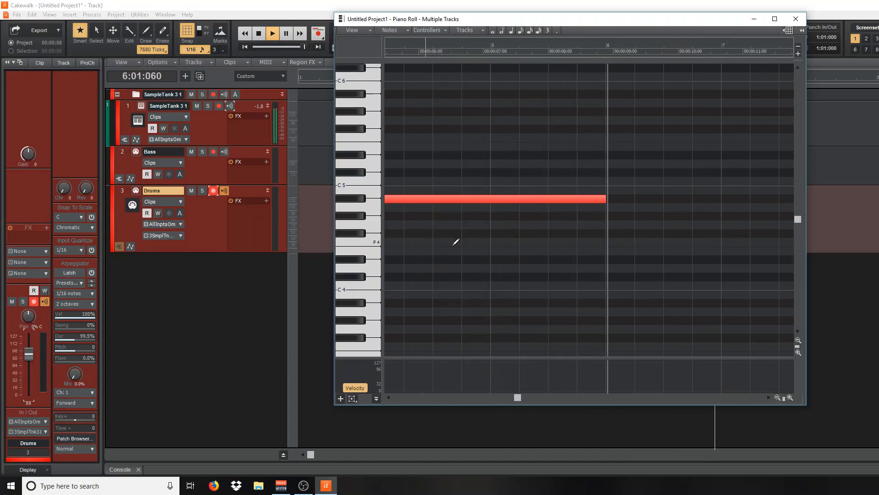
Move the Bb4 note to start at measure 5 and extend the A4 note to meet it there.
{"action": "left_click_drag", "start_coordinate": [516, 397], "coordinate": [457, 397]}
{"action": "left_click_drag", "start_coordinate": [576, 199], "coordinate": [691, 199]}
{"action": "left_click_drag", "start_coordinate": [552, 209], "coordinate": [667, 208]}
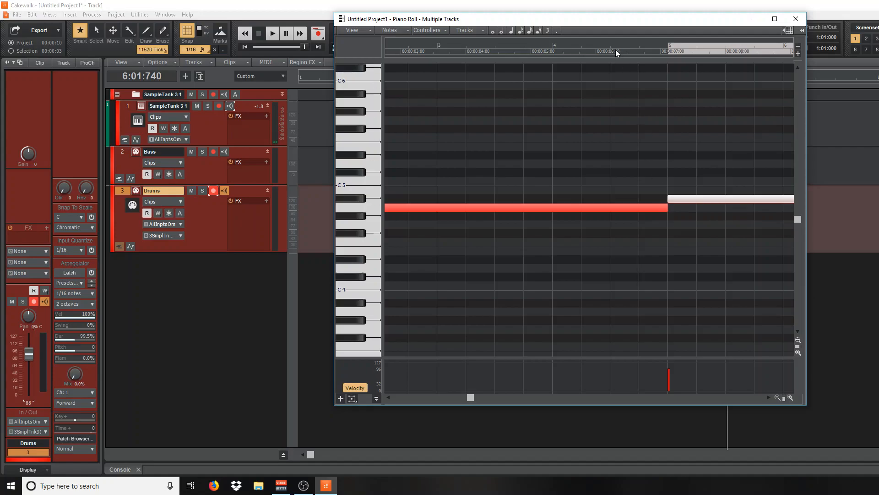
Play the drum grooves across the change from A4 to Bb4 at measure 5 from several starting points.
{"action": "left_click", "coordinate": [589, 49]}
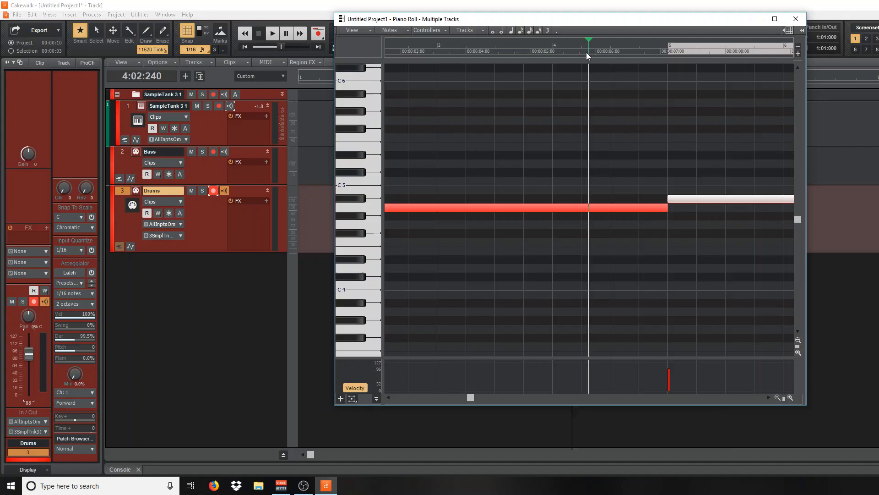
{"action": "key", "text": "space"}
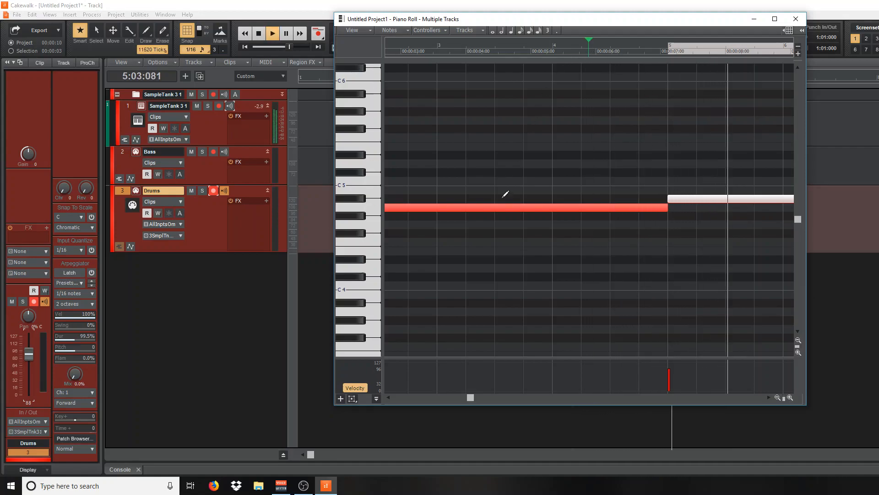
{"action": "left_click_drag", "start_coordinate": [470, 397], "coordinate": [415, 398]}
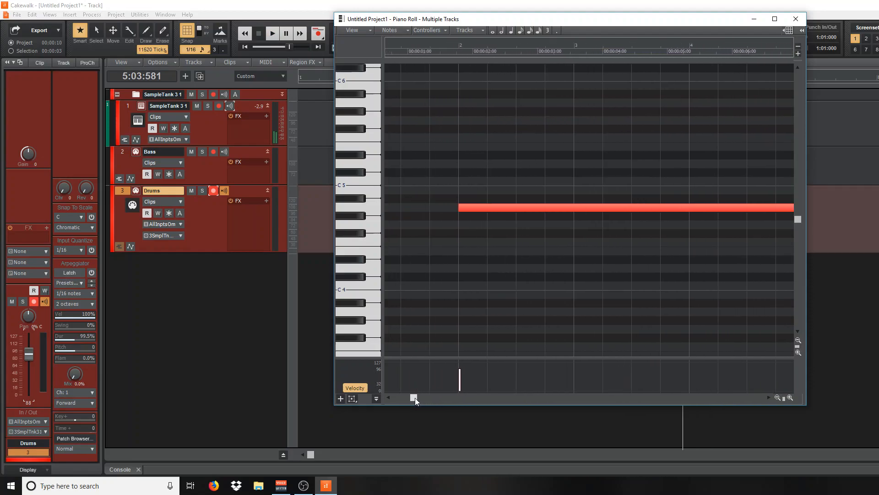
{"action": "left_click", "coordinate": [441, 48]}
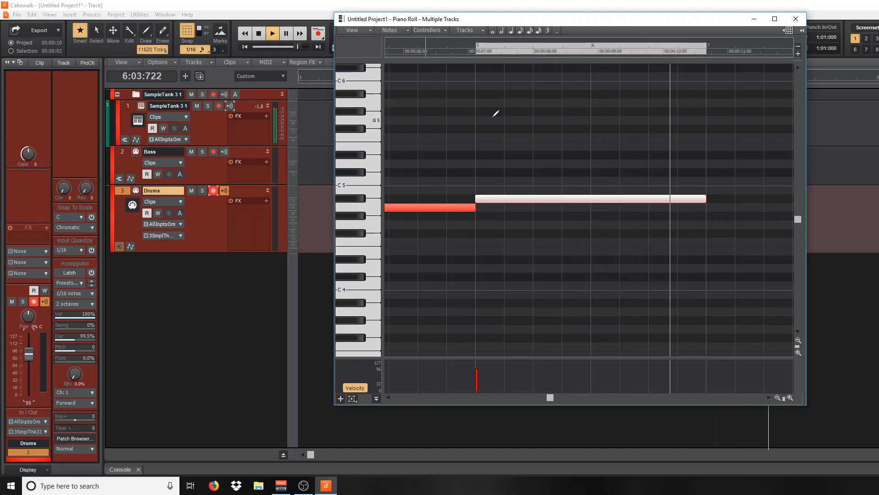
{"action": "left_click", "coordinate": [426, 48]}
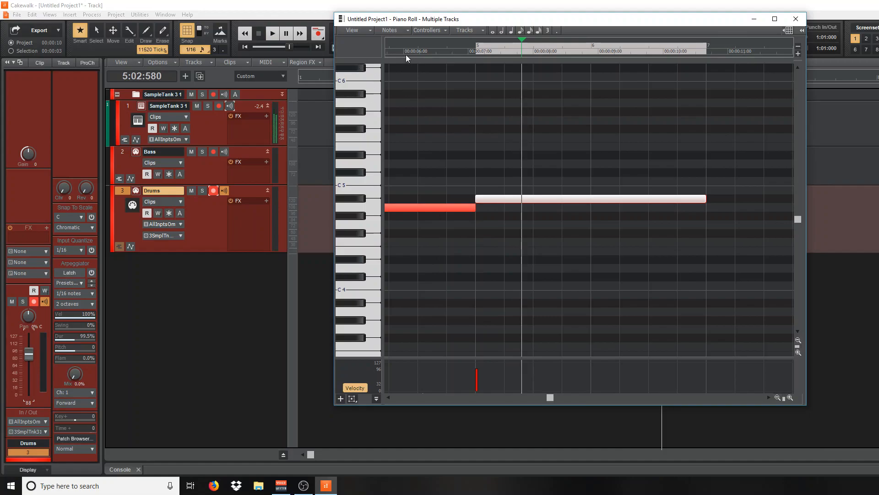
{"action": "left_click", "coordinate": [406, 54]}
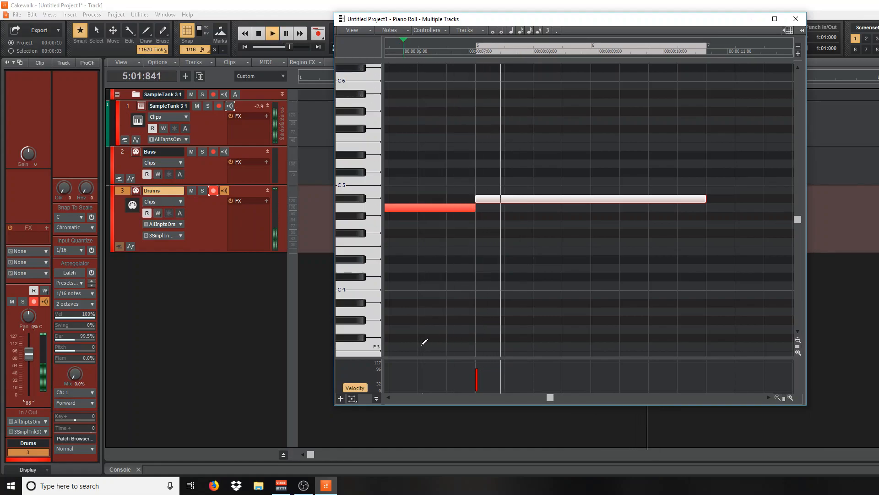
{"action": "key", "text": "space"}
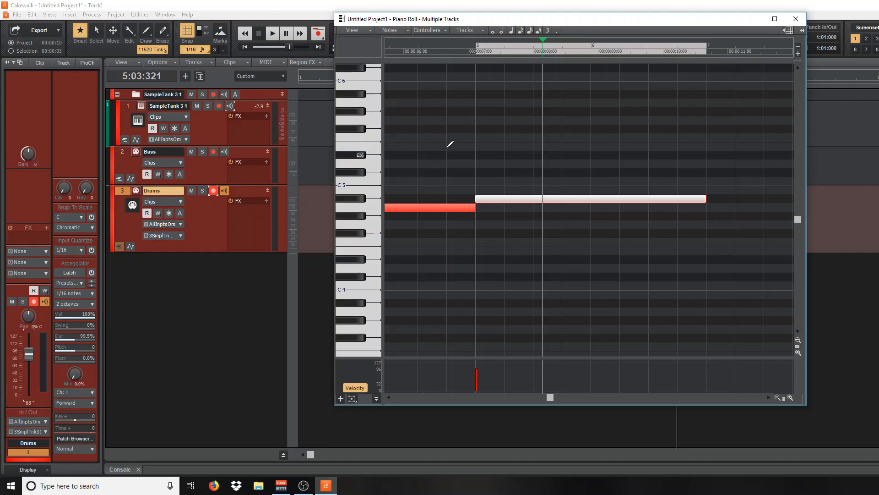
Raise the Bb4 note at measure 5 to B4 and play the groove change from within measure 4.
{"action": "left_click", "coordinate": [426, 52]}
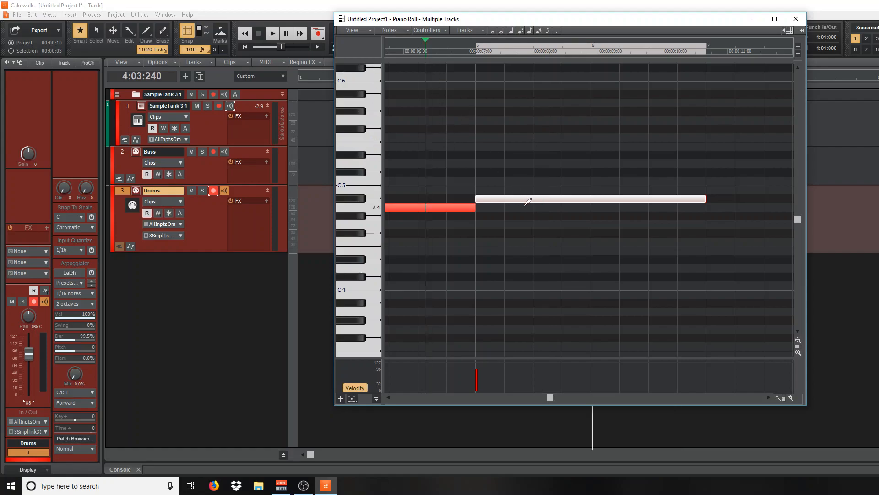
{"action": "left_click_drag", "start_coordinate": [564, 199], "coordinate": [564, 190]}
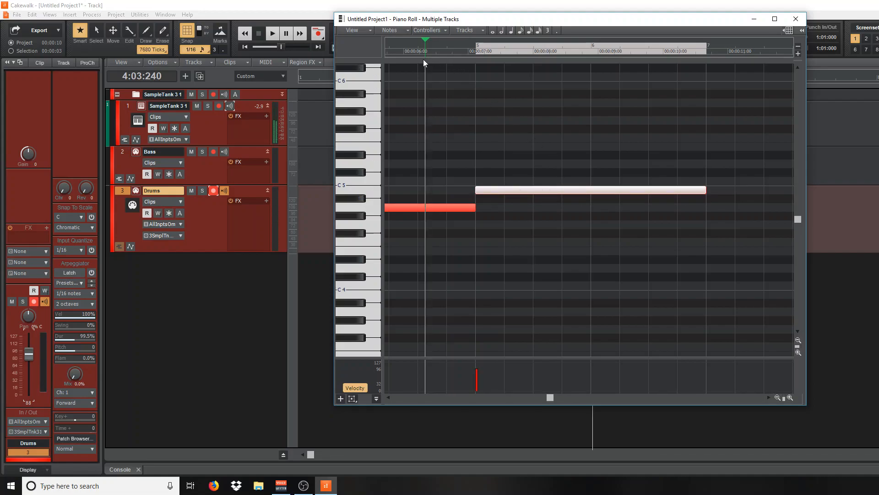
{"action": "key", "text": "space"}
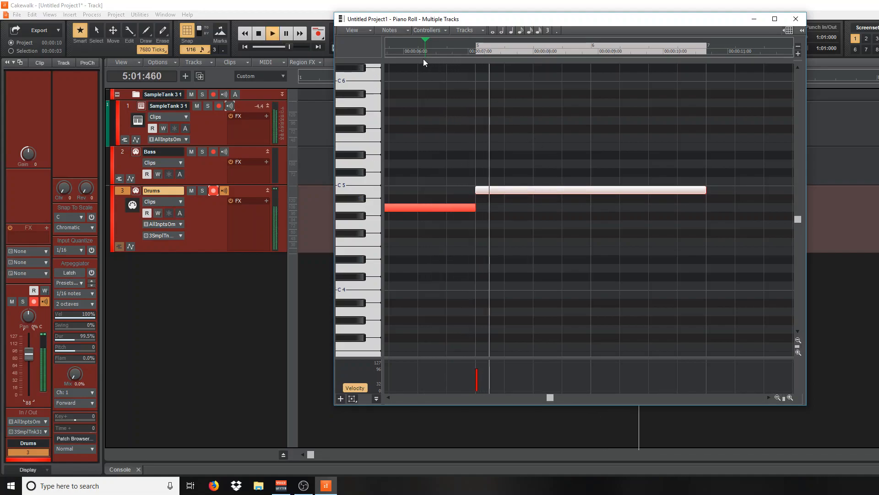
{"action": "left_click", "coordinate": [398, 51]}
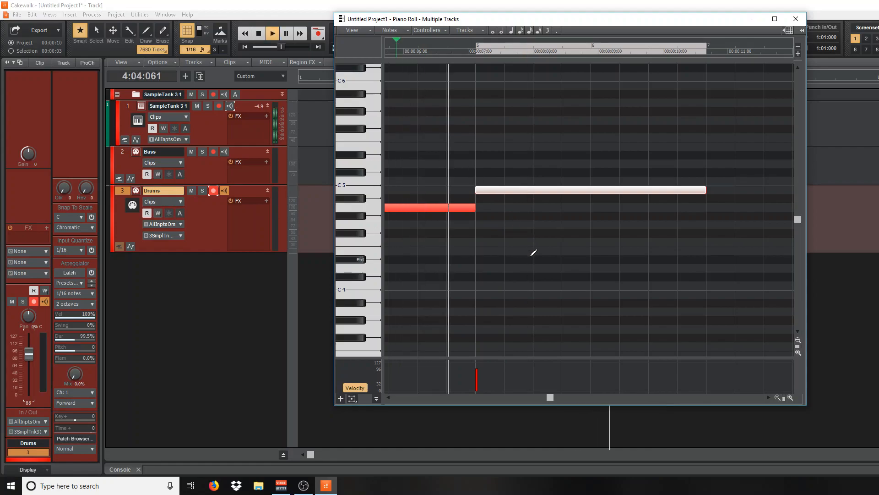
Pull the A4 note's end and the B4 note's start back to one beat before measure 5, and play the change.
{"action": "mouse_move", "coordinate": [471, 207]}
{"action": "left_mouse_down"}
{"action": "mouse_move", "coordinate": [447, 208]}
{"action": "mouse_move", "coordinate": [477, 193]}
{"action": "mouse_move", "coordinate": [463, 193]}
{"action": "left_mouse_up"}
{"action": "left_click", "coordinate": [397, 48]}
{"action": "key", "text": "space"}
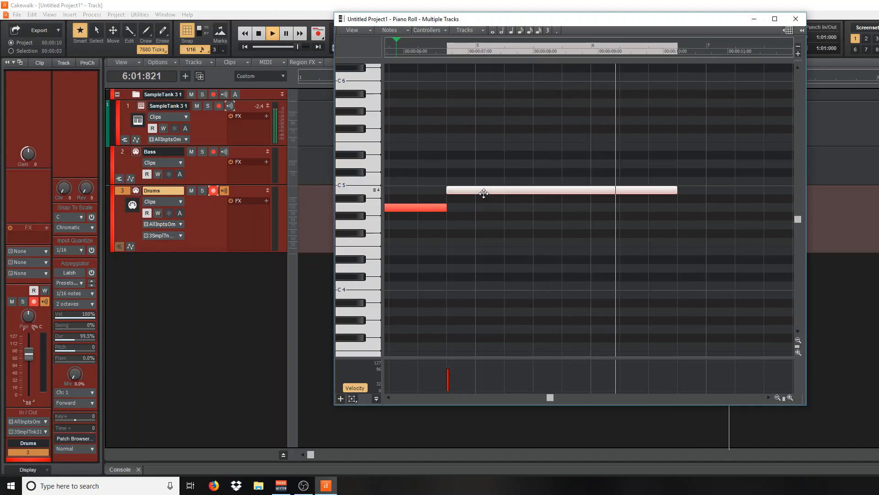
{"action": "key", "text": "space"}
Extend the end of the B4 note to measure 7 and play it from just before its start.
{"action": "left_click_drag", "start_coordinate": [673, 190], "coordinate": [707, 190]}
{"action": "key", "text": "space"}
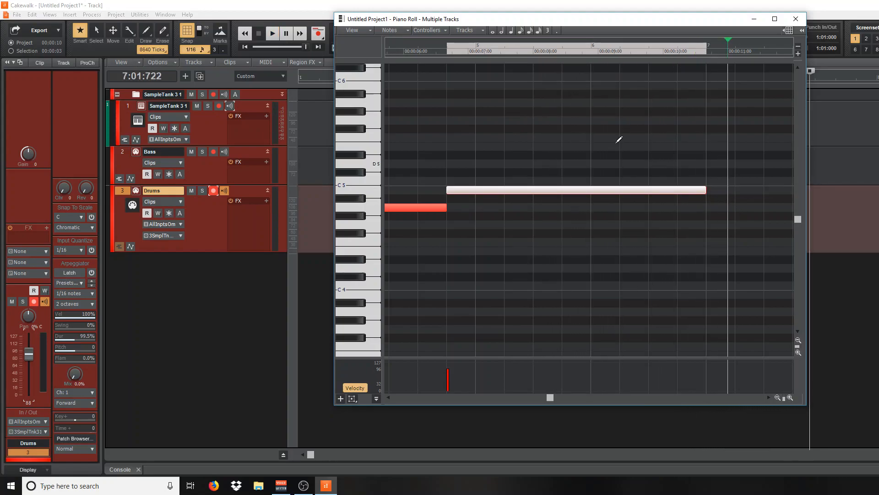
{"action": "left_click", "coordinate": [437, 53]}
{"action": "key", "text": "space"}
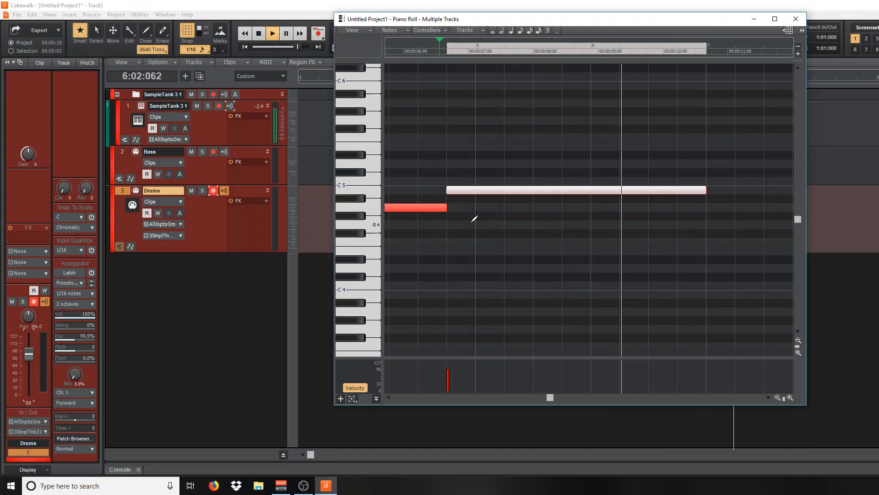
Swap the grooves so B4 starts at measure 2 and A4 follows at beat 2 of measure 4, and play the change.
{"action": "left_click_drag", "start_coordinate": [406, 209], "coordinate": [701, 208]}
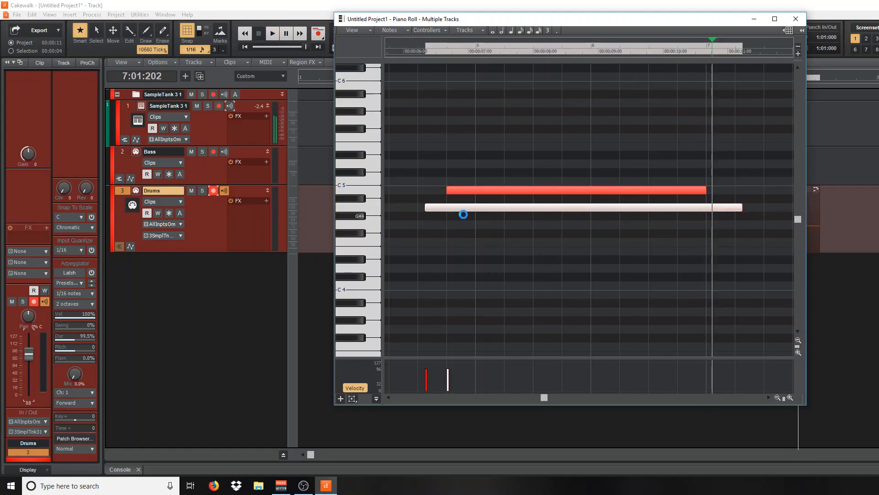
{"action": "left_click_drag", "start_coordinate": [509, 189], "coordinate": [489, 189]}
{"action": "left_click_drag", "start_coordinate": [768, 209], "coordinate": [731, 206]}
{"action": "left_click", "coordinate": [540, 46]}
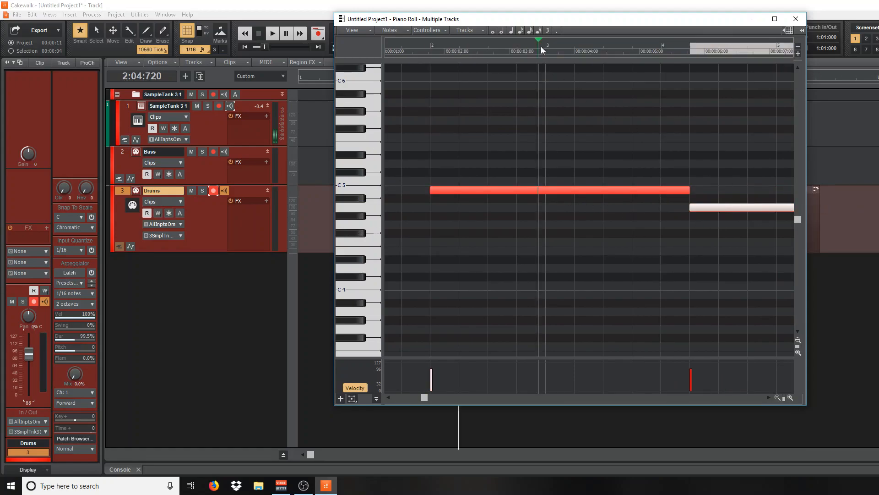
{"action": "key", "text": "space"}
{"action": "left_click", "coordinate": [679, 417]}
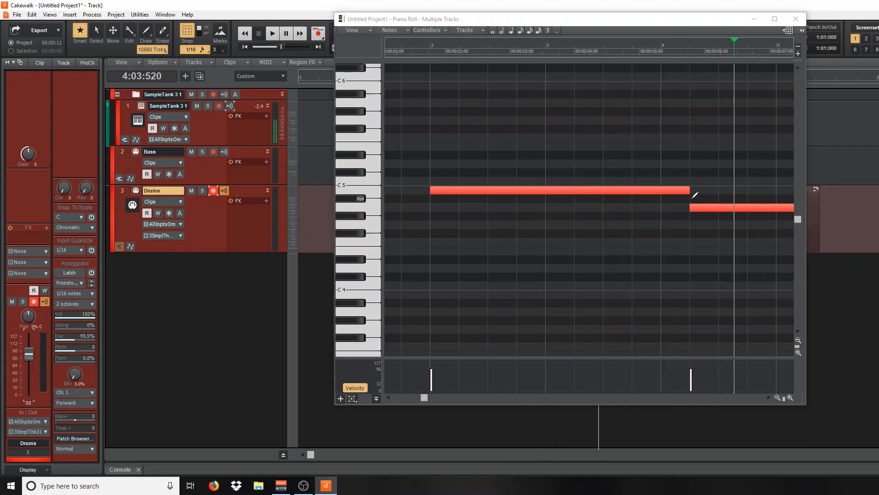
Trim the A4 note's start to just before beat 4 of measure 4 and play both grooves from before measure 2.
{"action": "left_click_drag", "start_coordinate": [696, 206], "coordinate": [741, 207]}
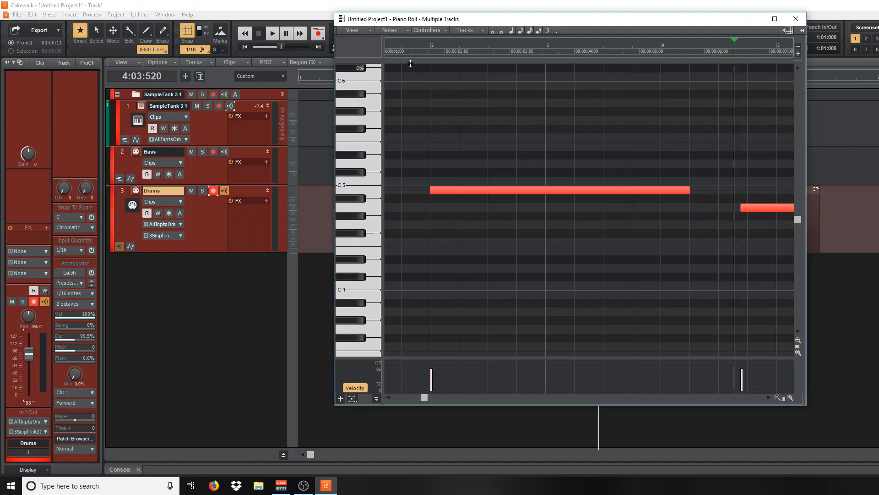
{"action": "left_click", "coordinate": [408, 48]}
{"action": "key", "text": "space"}
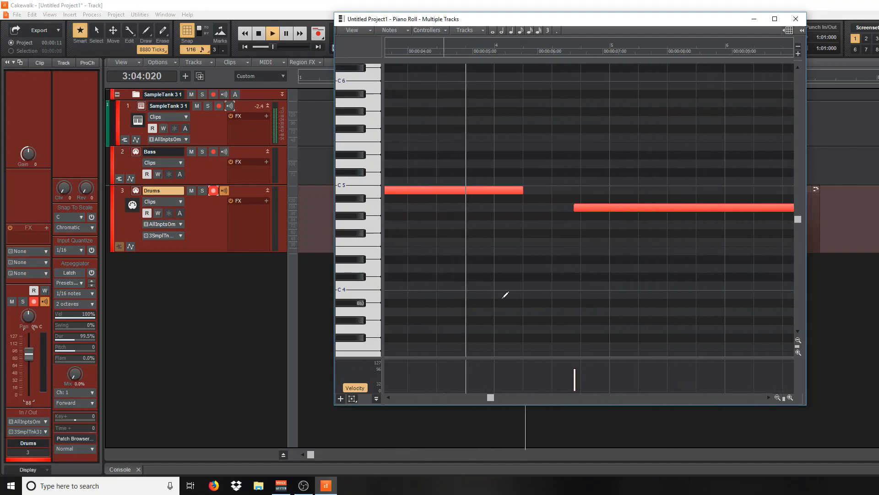
{"action": "key", "text": "space"}
End the B4 note at measure 4, move the A4 note to G#4 starting there, and play the change.
{"action": "left_click_drag", "start_coordinate": [523, 190], "coordinate": [495, 191]}
{"action": "left_click_drag", "start_coordinate": [591, 209], "coordinate": [513, 216]}
{"action": "left_click", "coordinate": [458, 45]}
{"action": "key", "text": "space"}
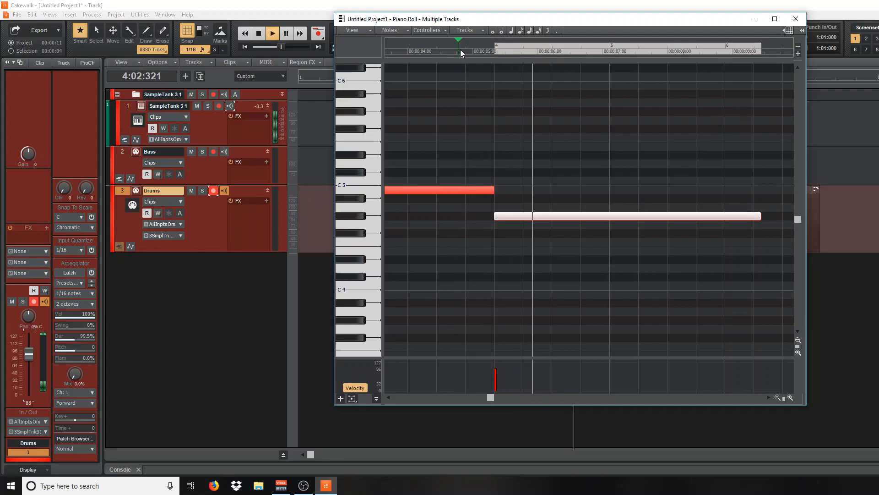
Play the B4 and G#4 grooves in sequence from measure 3, and again from just before measure 2.
{"action": "left_click", "coordinate": [399, 49]}
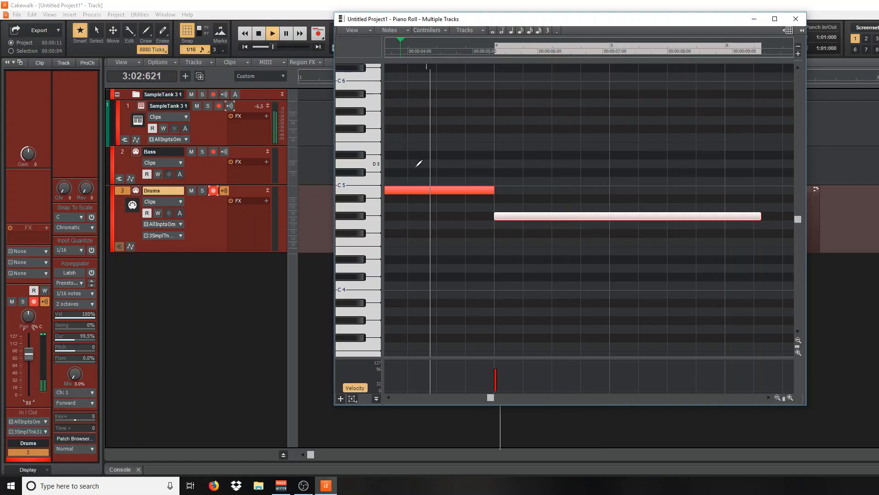
{"action": "left_click_drag", "start_coordinate": [492, 398], "coordinate": [403, 398]}
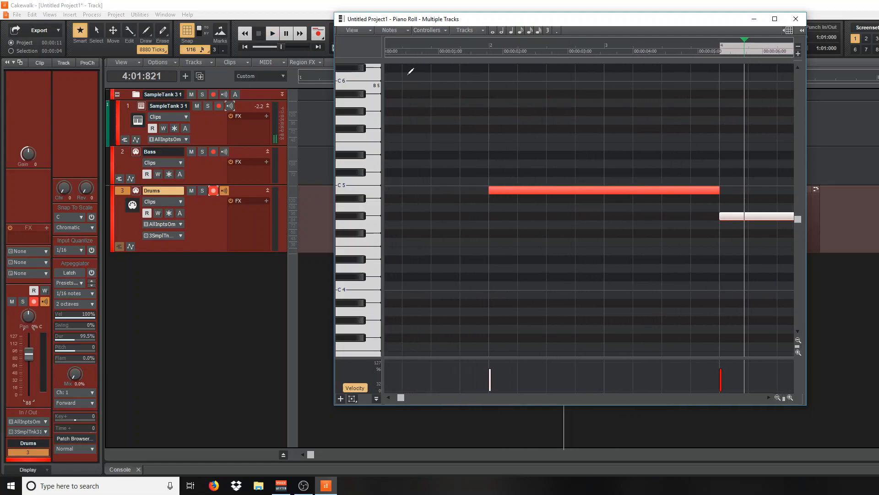
{"action": "left_click", "coordinate": [468, 50]}
{"action": "key", "text": "space"}
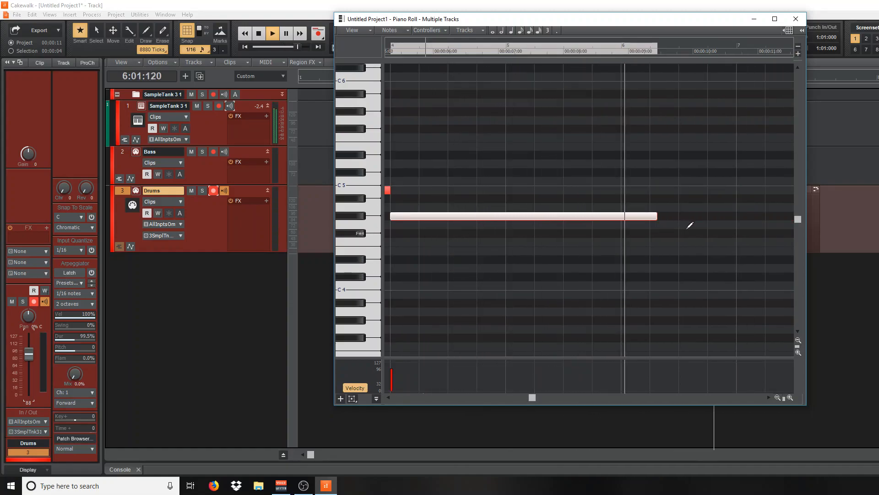
{"action": "key", "text": "space"}
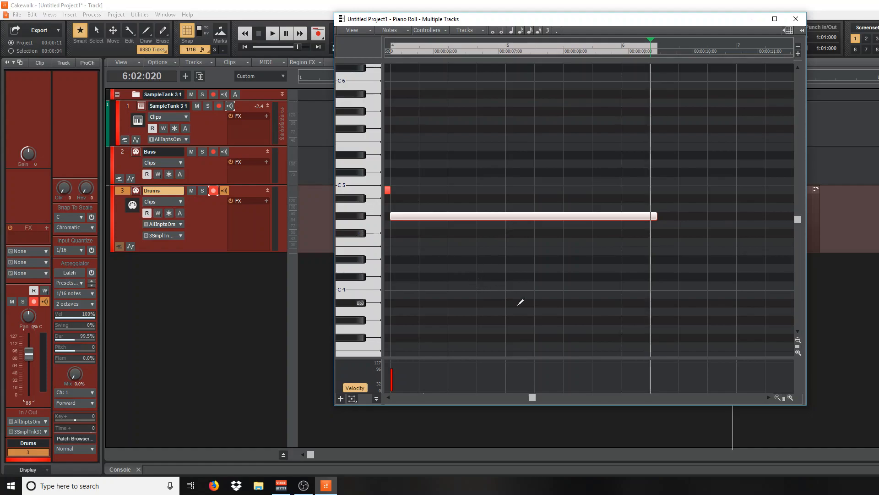
Delete the G#4 note at measure 4 and the B4 note at measure 2 to clear the drum pattern.
{"action": "left_click_drag", "start_coordinate": [531, 397], "coordinate": [395, 405]}
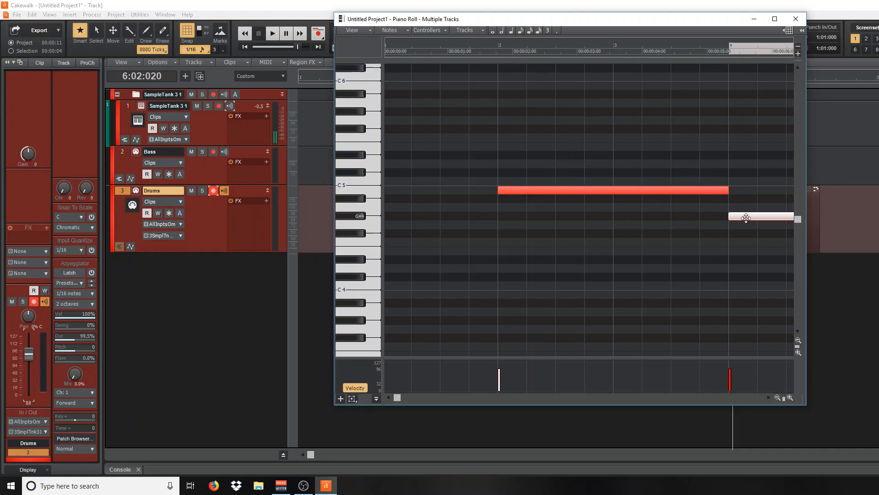
{"action": "key", "text": "Delete"}
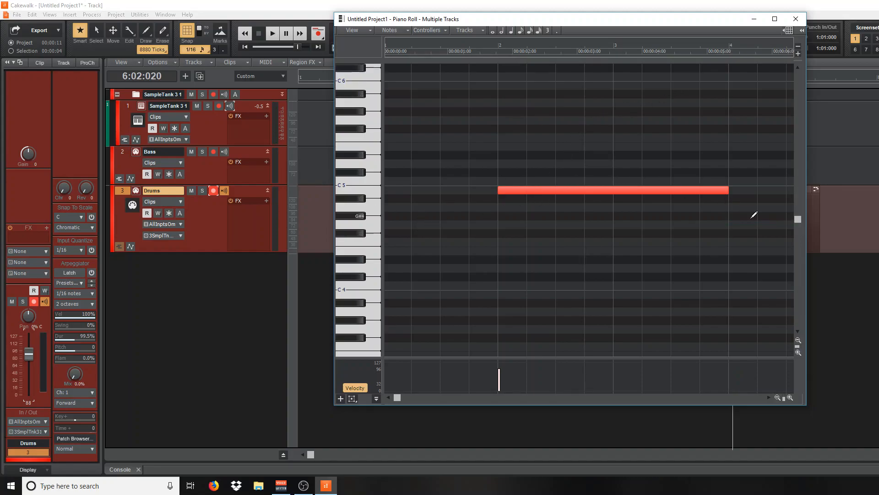
{"action": "right_click", "coordinate": [546, 193]}
Audition the C4 key, draw a C4 note at measure 1 and extend it to 42000 ticks, almost to measure 12.
{"action": "left_click", "coordinate": [373, 289]}
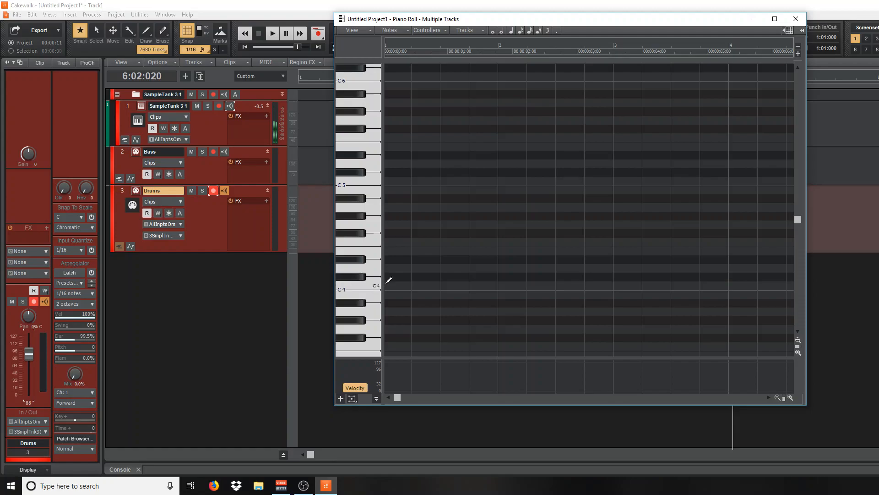
{"action": "left_click", "coordinate": [388, 283]}
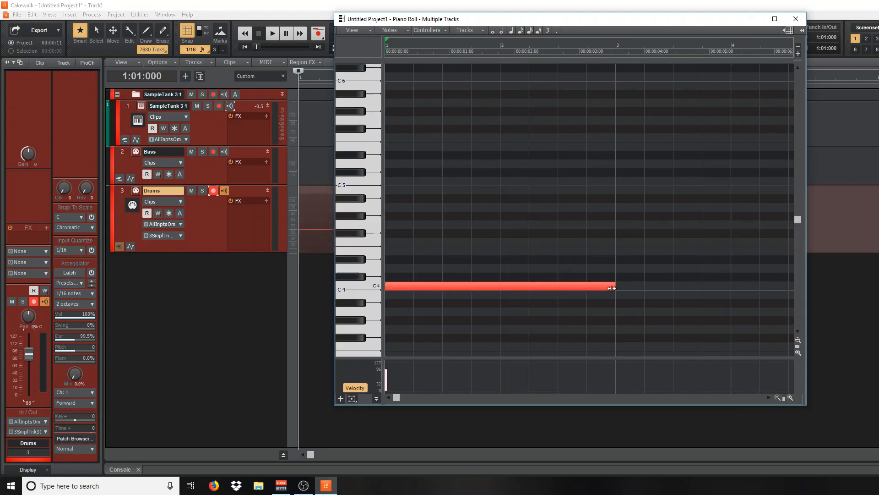
{"action": "left_click", "coordinate": [777, 398]}
{"action": "left_click", "coordinate": [777, 397]}
{"action": "left_click", "coordinate": [777, 397]}
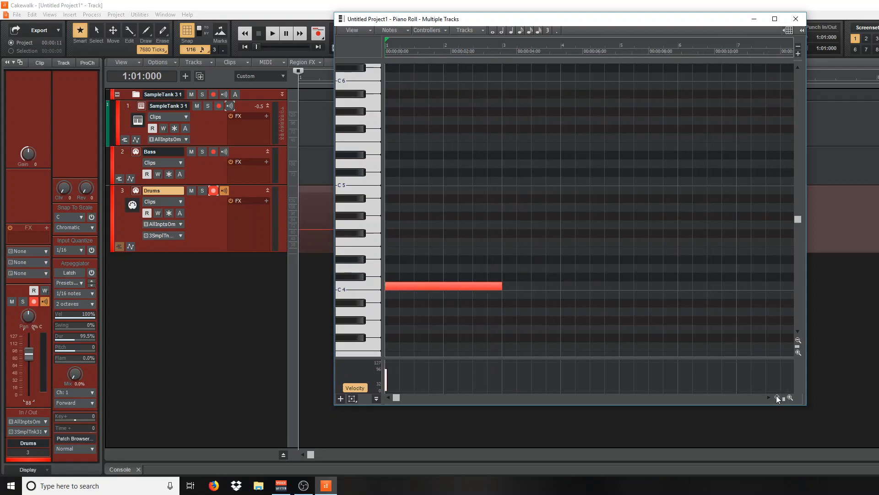
{"action": "left_click_drag", "start_coordinate": [501, 287], "coordinate": [751, 288]}
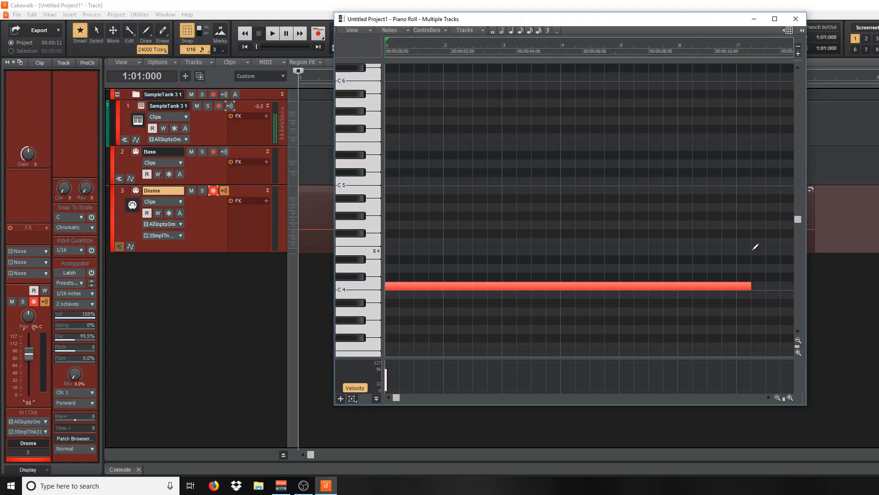
{"action": "left_click_drag", "start_coordinate": [750, 285], "coordinate": [812, 273]}
{"action": "left_click_drag", "start_coordinate": [498, 399], "coordinate": [400, 398]}
Move the Piano Roll aside and shift the drum clip to start at 1:04:720, just before measure 2.
{"action": "left_click_drag", "start_coordinate": [467, 22], "coordinate": [573, 307]}
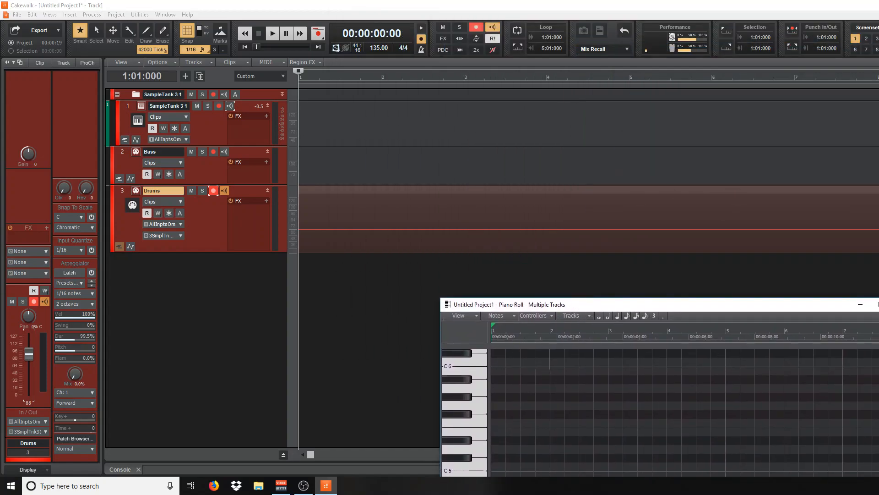
{"action": "left_click", "coordinate": [878, 455]}
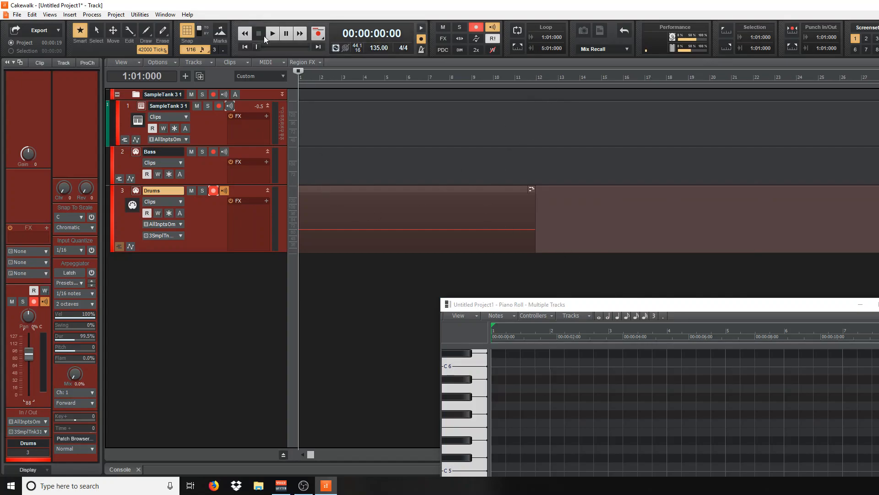
{"action": "left_click_drag", "start_coordinate": [307, 190], "coordinate": [339, 190]}
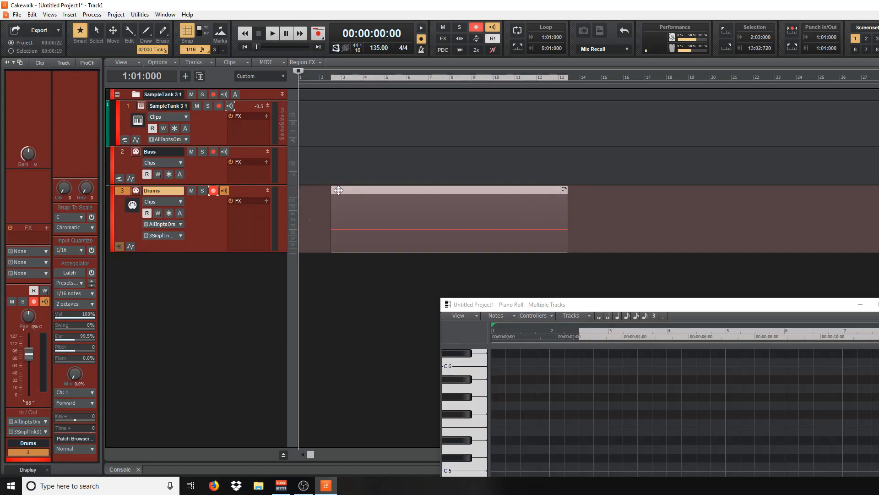
{"action": "left_click", "coordinate": [319, 80]}
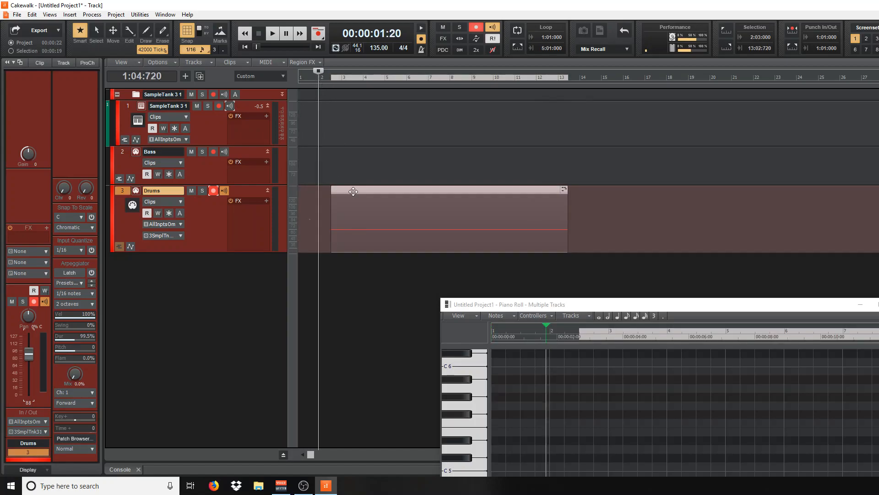
{"action": "left_click_drag", "start_coordinate": [353, 191], "coordinate": [342, 190]}
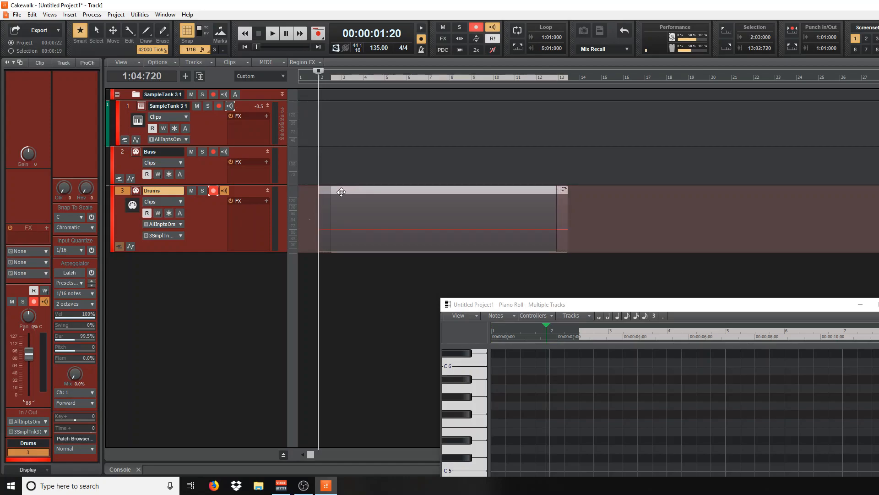
Play the drum clip from 1:03:240 and switch input echo from the Drums track to the Bass track.
{"action": "left_click", "coordinate": [311, 79]}
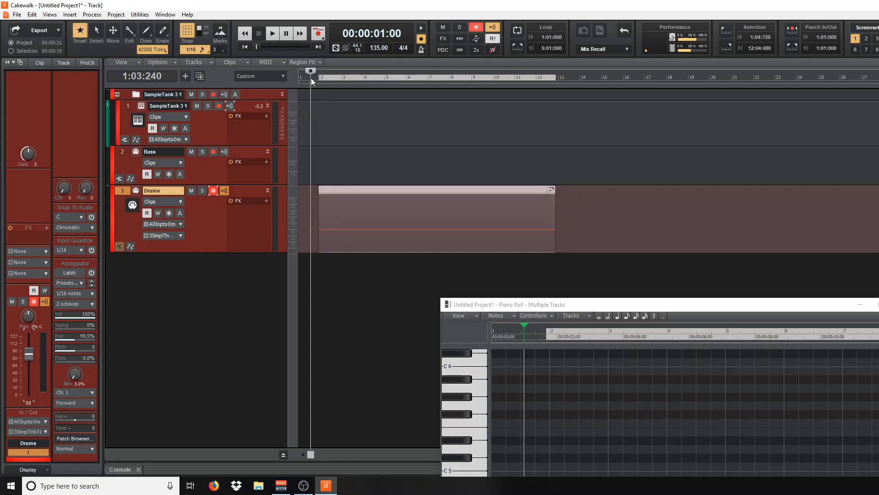
{"action": "key", "text": "space"}
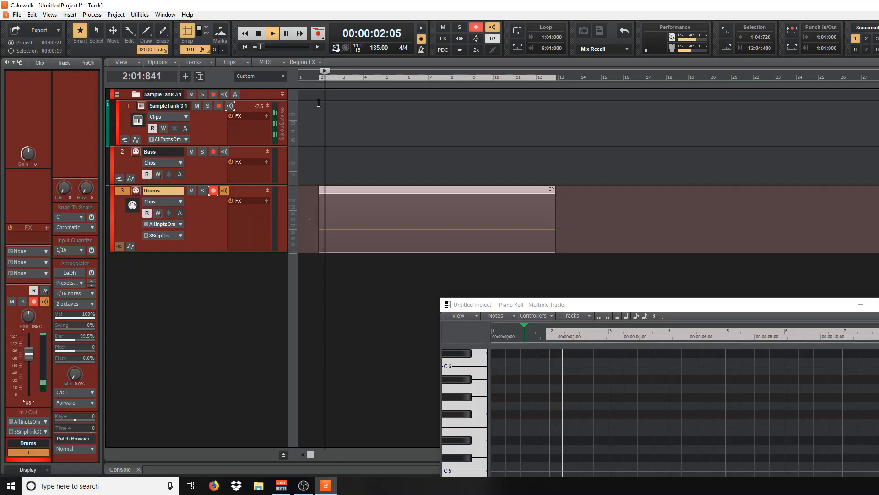
{"action": "left_click", "coordinate": [582, 249]}
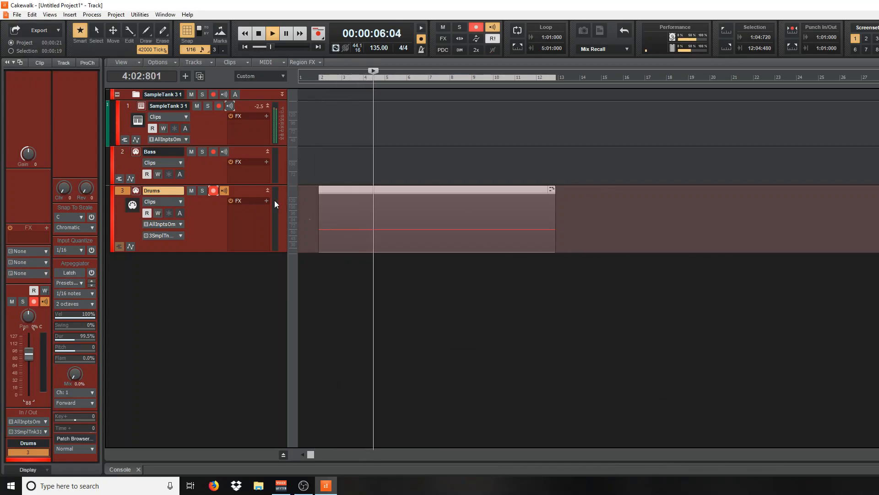
{"action": "left_click", "coordinate": [224, 152]}
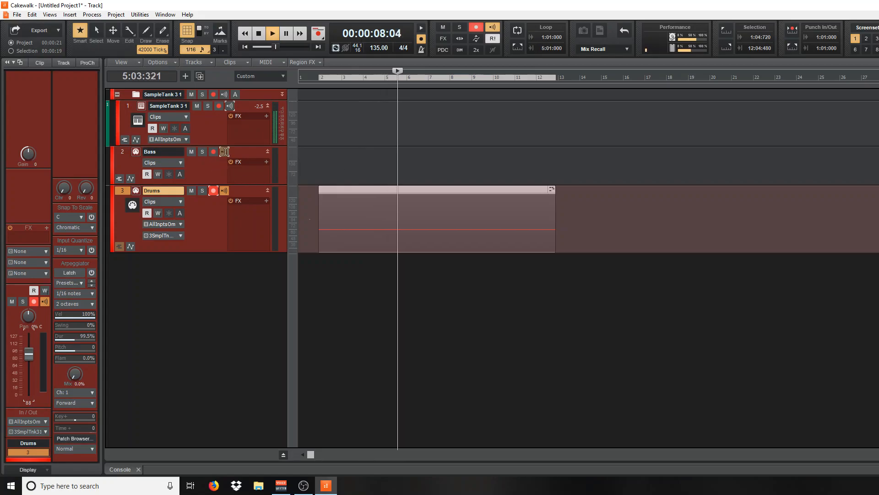
{"action": "left_click", "coordinate": [224, 190]}
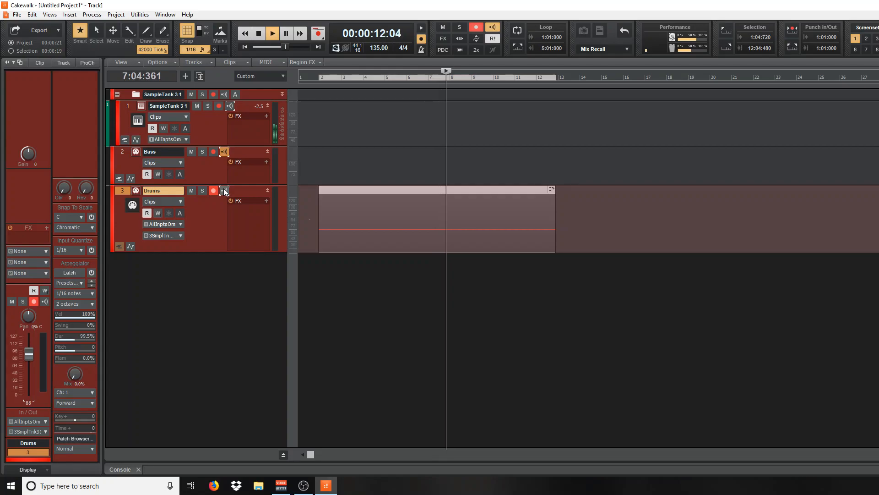
{"action": "key", "text": "space"}
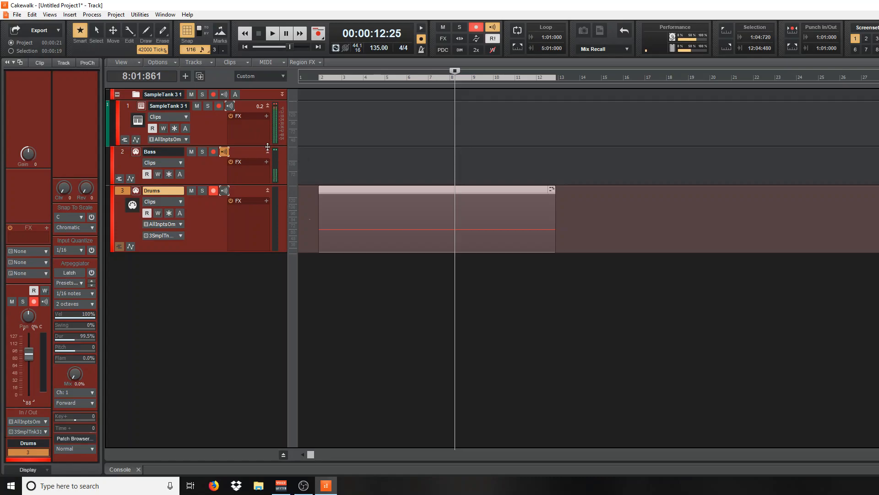
Play the drum groove from 1:03:000 into measure 13 to rehearse the bass over it, then return to 1:03:240.
{"action": "left_click", "coordinate": [309, 80]}
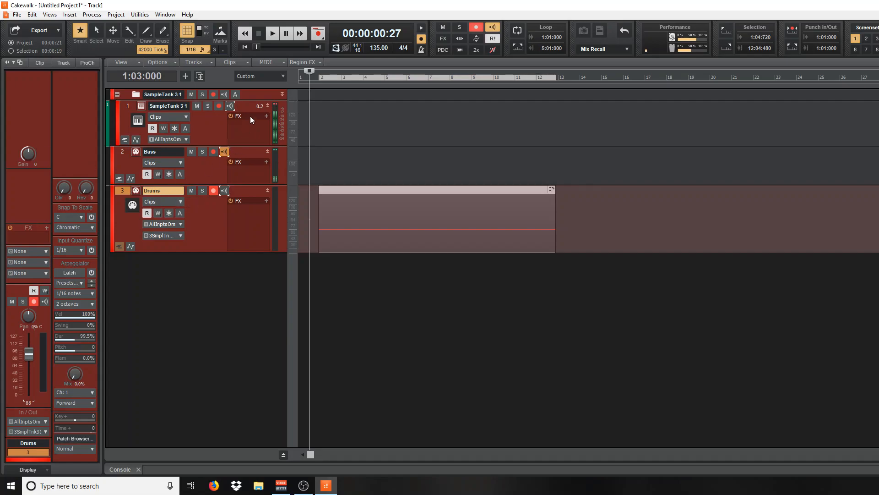
{"action": "left_click", "coordinate": [273, 33]}
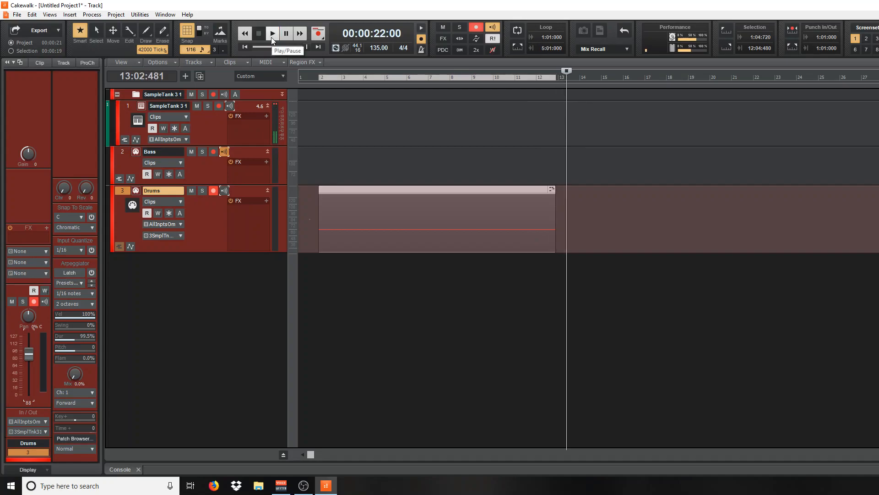
{"action": "left_click", "coordinate": [310, 76]}
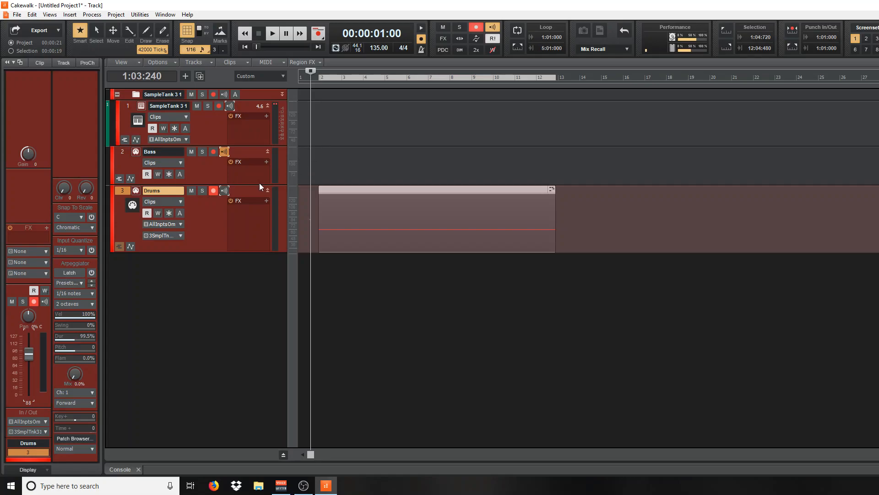
Disarm the Drums track and arm the Bass track for recording.
{"action": "left_click", "coordinate": [214, 193]}
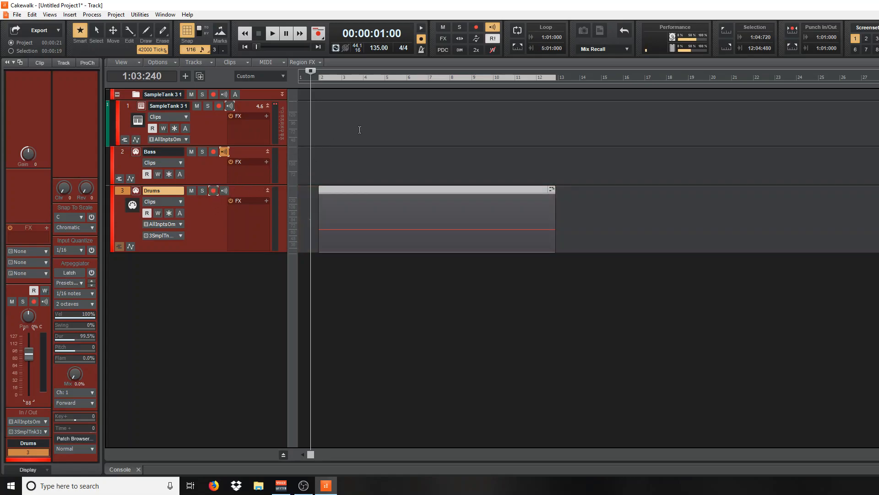
{"action": "left_click", "coordinate": [319, 161]}
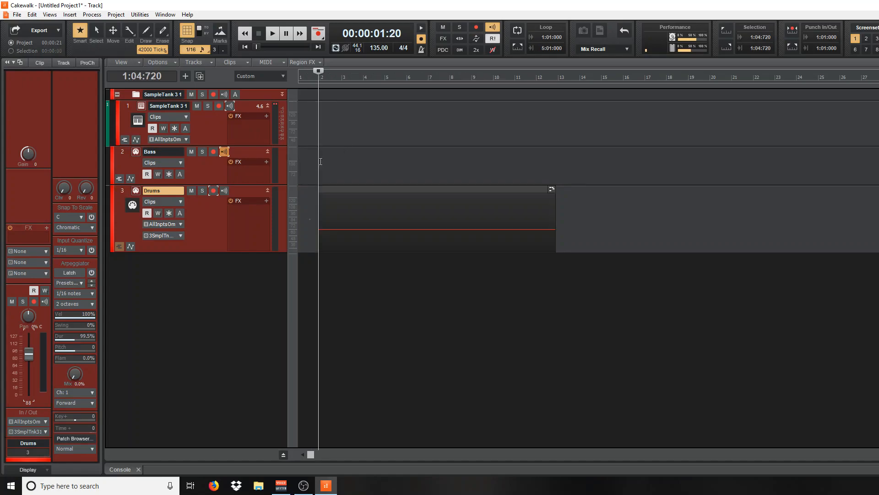
{"action": "left_click", "coordinate": [214, 152]}
Record a bass take over the drum groove from 1:01:720 until about measure 6.
{"action": "left_click", "coordinate": [303, 78]}
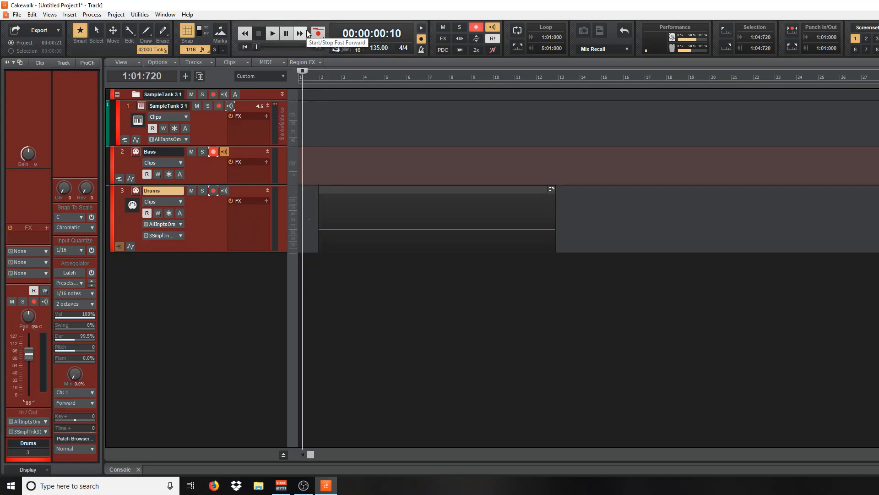
{"action": "key", "text": "space"}
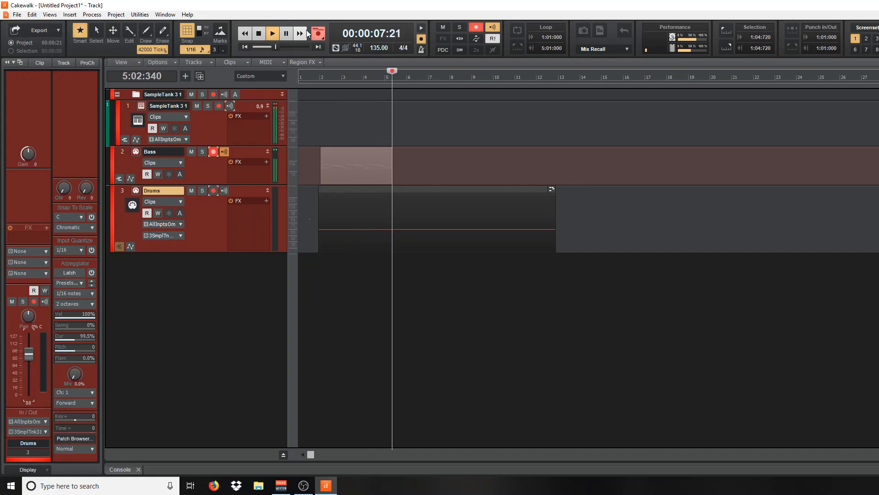
{"action": "key", "text": "space"}
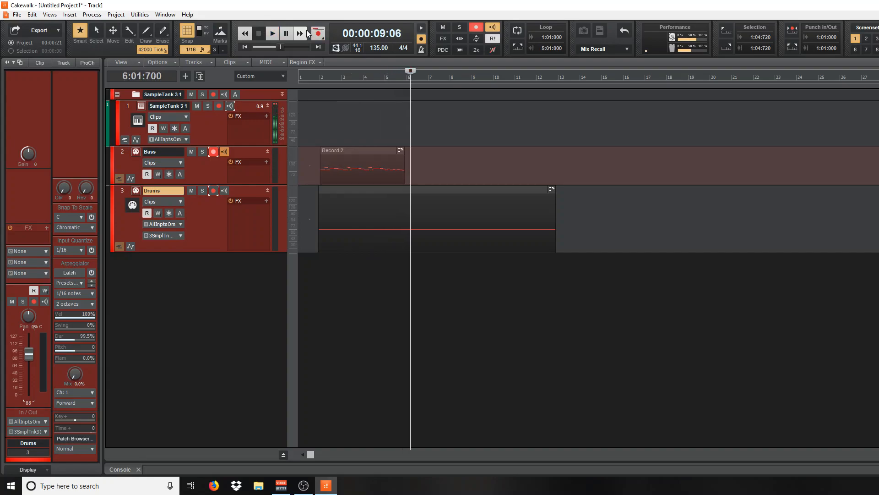
Open the recorded bass clip in the Piano Roll and play it from before measure 2.
{"action": "double_click", "coordinate": [343, 167]}
{"action": "left_click_drag", "start_coordinate": [575, 304], "coordinate": [444, 69]}
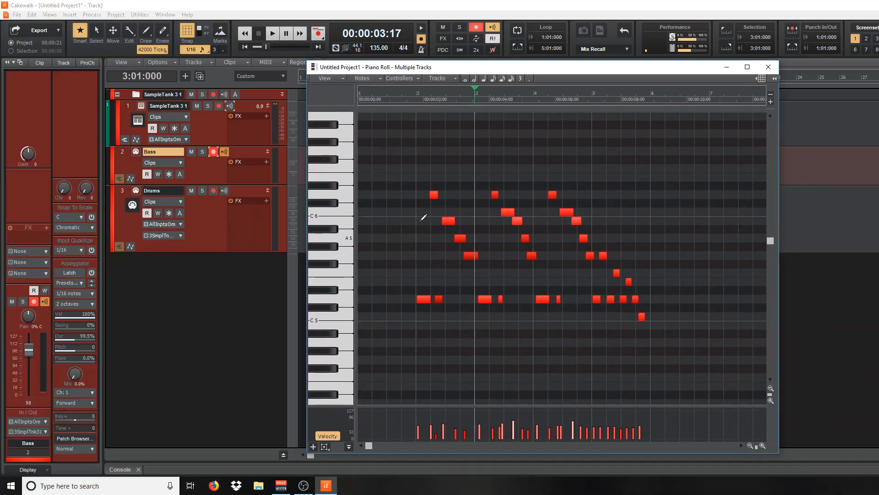
{"action": "left_click", "coordinate": [394, 97]}
{"action": "key", "text": "space"}
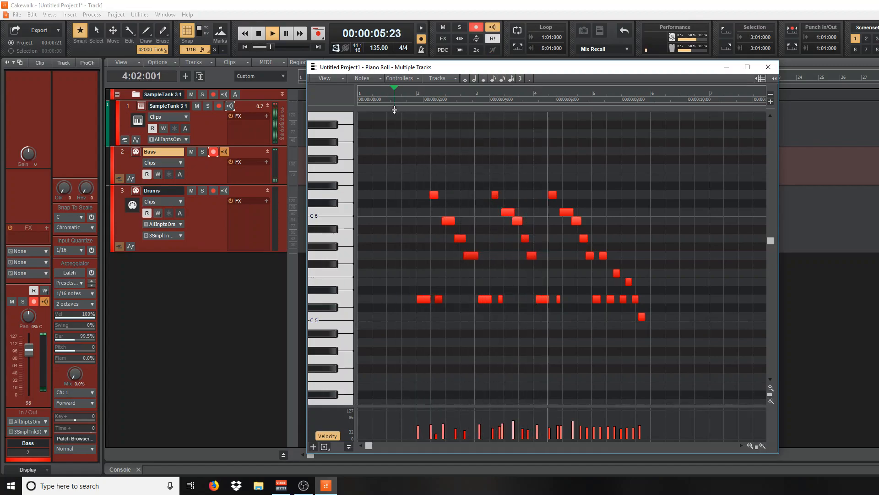
Adjust the timing of the D5 notes in measure 4 and the higher notes in measure 3 to the 1/16 grid.
{"action": "left_click", "coordinate": [543, 300]}
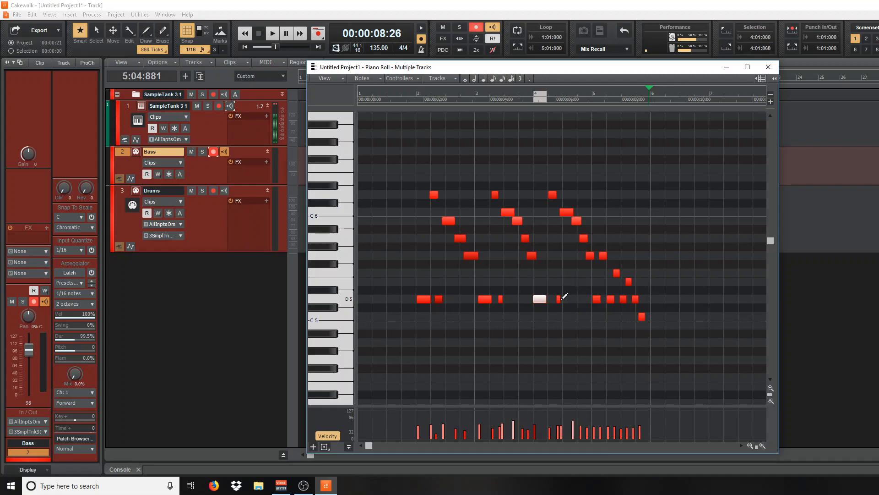
{"action": "left_click", "coordinate": [559, 300]}
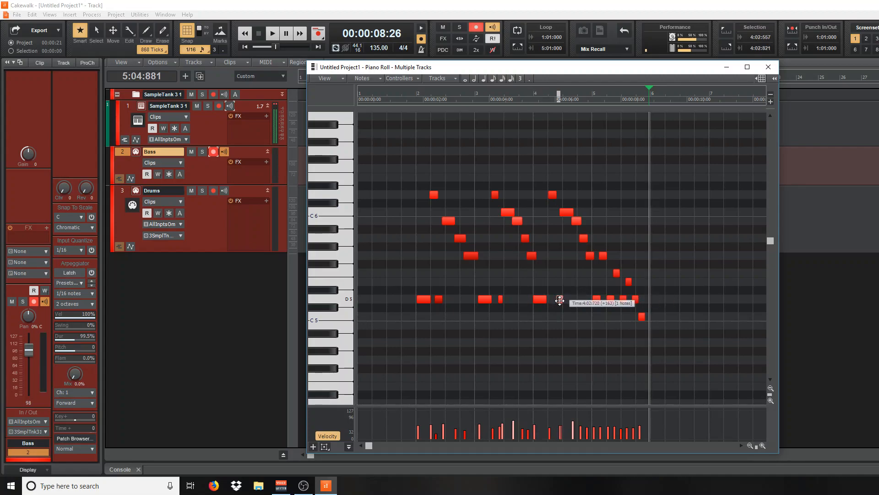
{"action": "left_click", "coordinate": [532, 255]}
{"action": "left_click_drag", "start_coordinate": [531, 255], "coordinate": [496, 196]}
{"action": "left_click", "coordinate": [525, 238]}
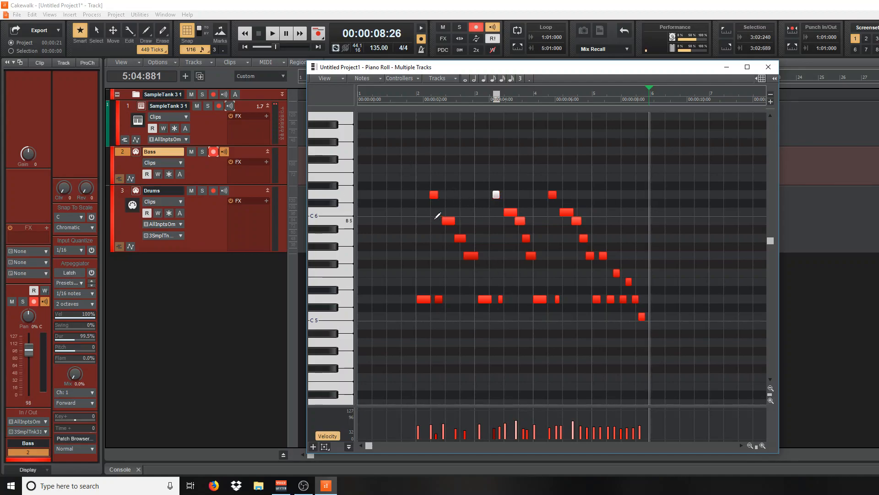
Play the edited bass line through measure 5 and return to 1:03:240.
{"action": "left_click", "coordinate": [381, 100]}
{"action": "key", "text": "space"}
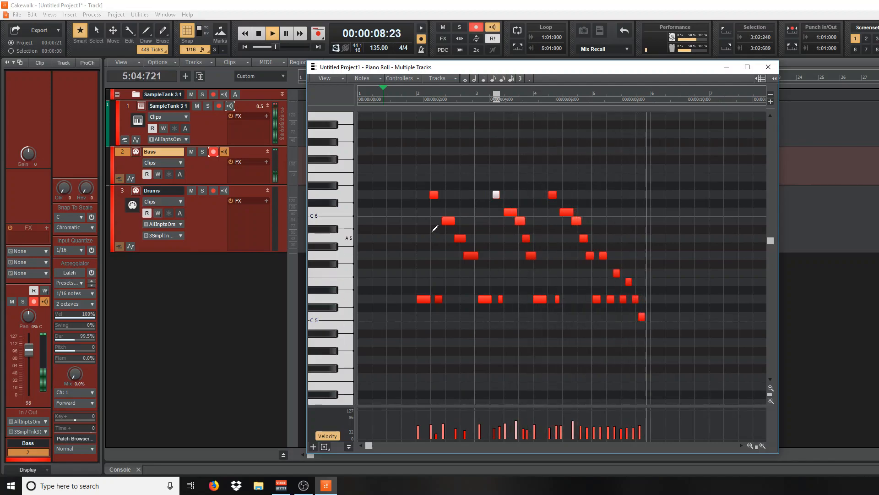
{"action": "left_click", "coordinate": [391, 98]}
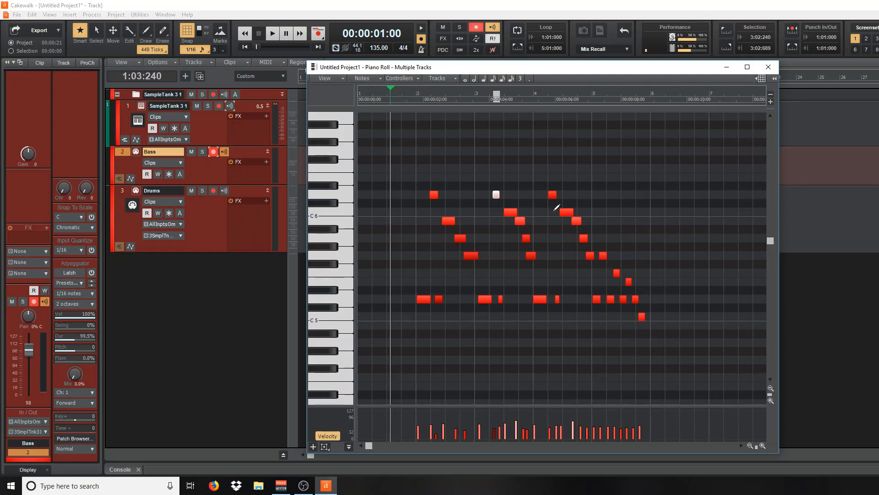
Draw an 11520-tick note starting before measure 2, move it down to A5, and audition several keys.
{"action": "mouse_move", "coordinate": [403, 172]}
{"action": "left_mouse_down"}
{"action": "mouse_move", "coordinate": [598, 212]}
{"action": "mouse_move", "coordinate": [615, 285]}
{"action": "mouse_move", "coordinate": [583, 171]}
{"action": "mouse_move", "coordinate": [572, 160]}
{"action": "left_mouse_up"}
{"action": "left_click_drag", "start_coordinate": [475, 161], "coordinate": [475, 238]}
{"action": "left_click", "coordinate": [316, 299]}
{"action": "left_click", "coordinate": [343, 334]}
{"action": "left_click", "coordinate": [345, 265]}
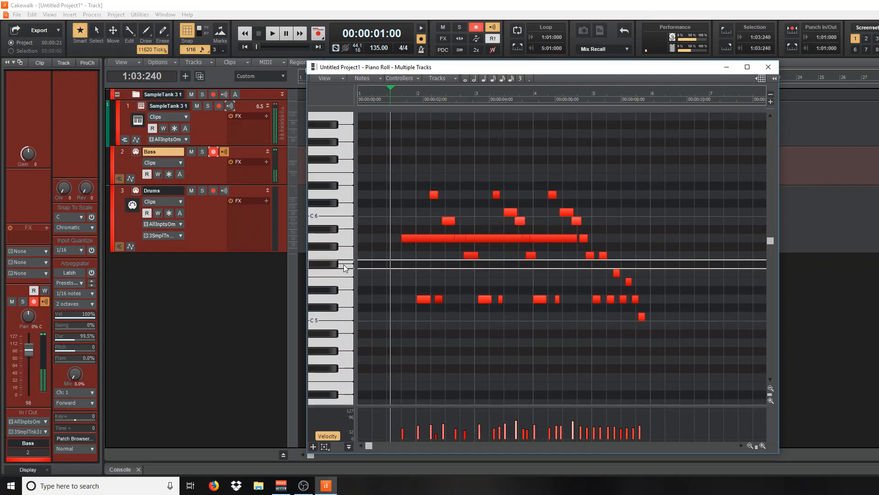
{"action": "left_click", "coordinate": [345, 238]}
{"action": "left_click", "coordinate": [345, 223]}
Select all the bass notes, delete them, and close the Piano Roll.
{"action": "left_click_drag", "start_coordinate": [599, 182], "coordinate": [401, 342]}
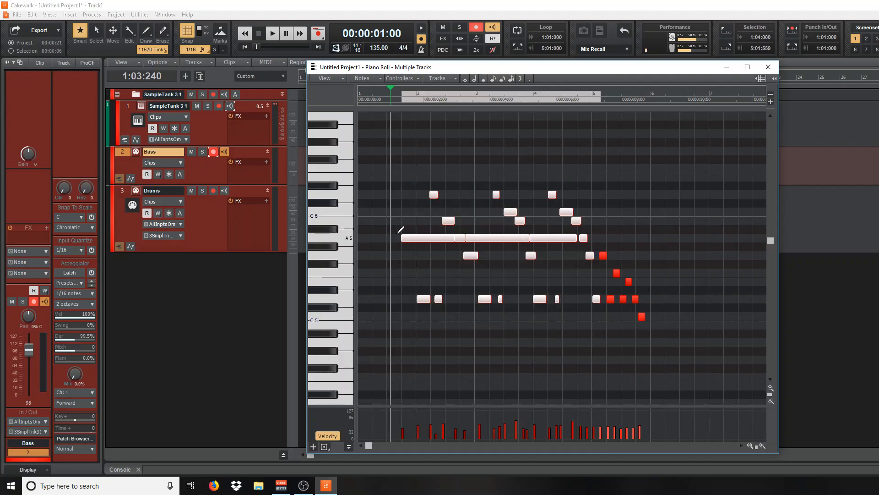
{"action": "left_click_drag", "start_coordinate": [402, 173], "coordinate": [665, 345]}
{"action": "key", "text": "Delete"}
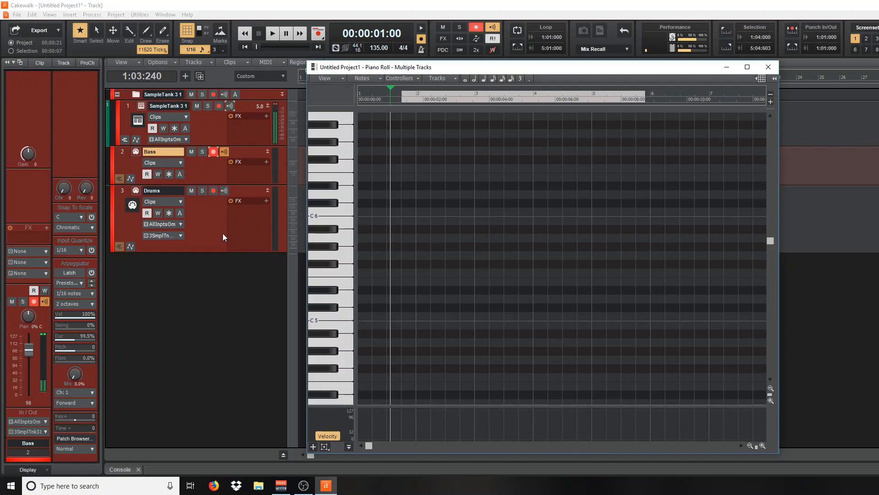
{"action": "left_click", "coordinate": [768, 67]}
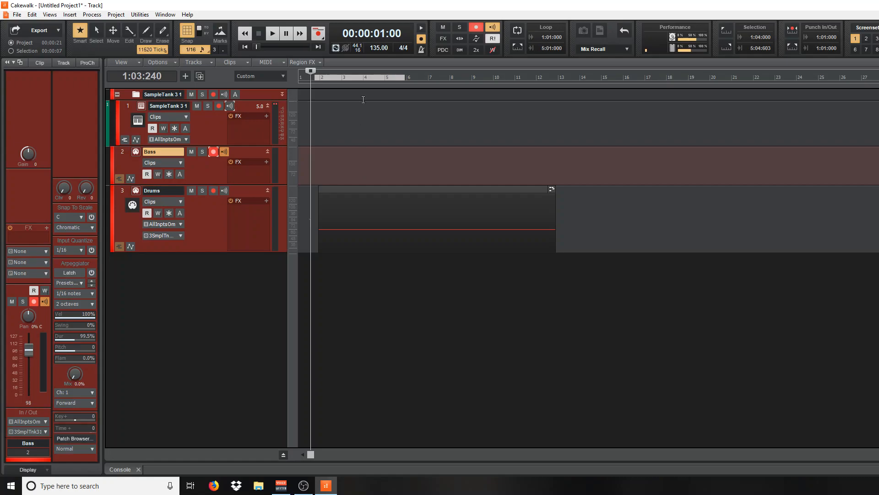
Set the project tempo to 100 and record a new bass take from 1:03:240 to about measure 10.
{"action": "double_click", "coordinate": [380, 47]}
{"action": "key", "text": "Return"}
{"action": "key", "text": "space"}
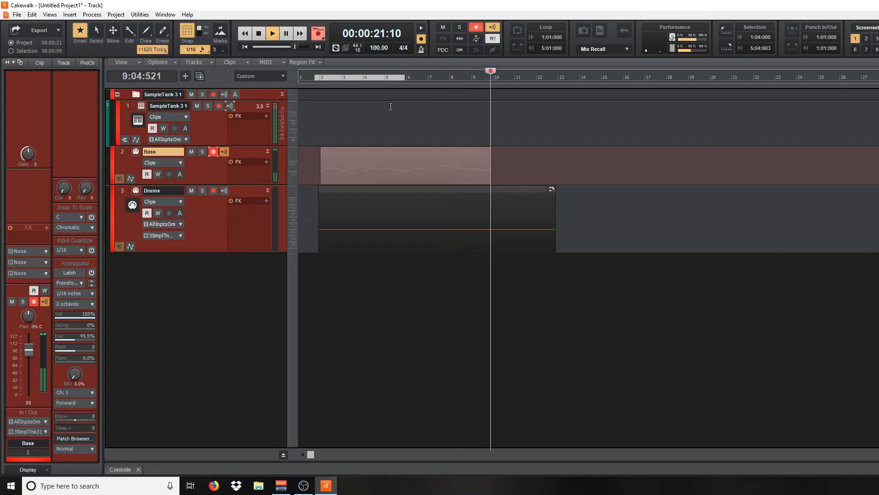
{"action": "key", "text": "space"}
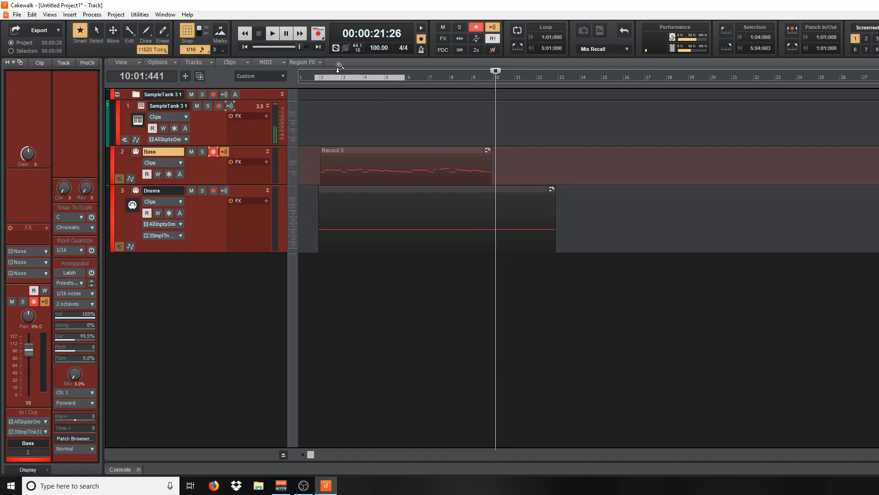
Play the new bass take with the drums from 1:03:480 and lower the Bass track volume to 85.
{"action": "left_click", "coordinate": [312, 79]}
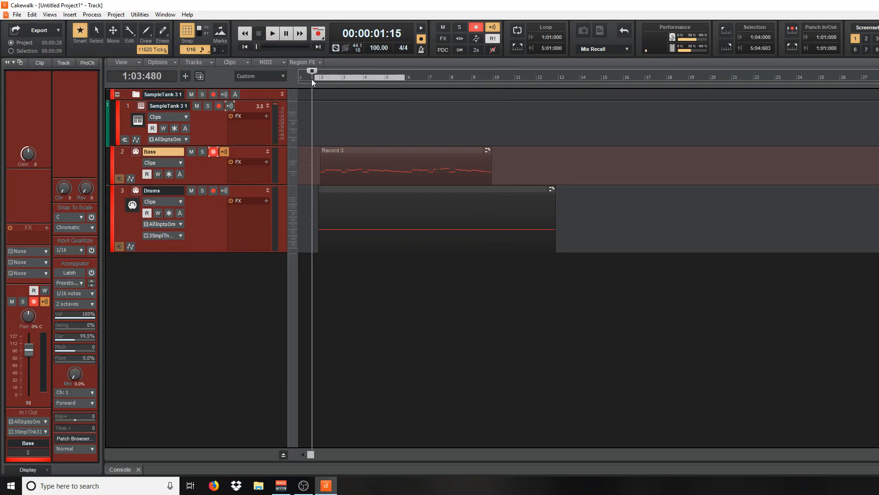
{"action": "key", "text": "space"}
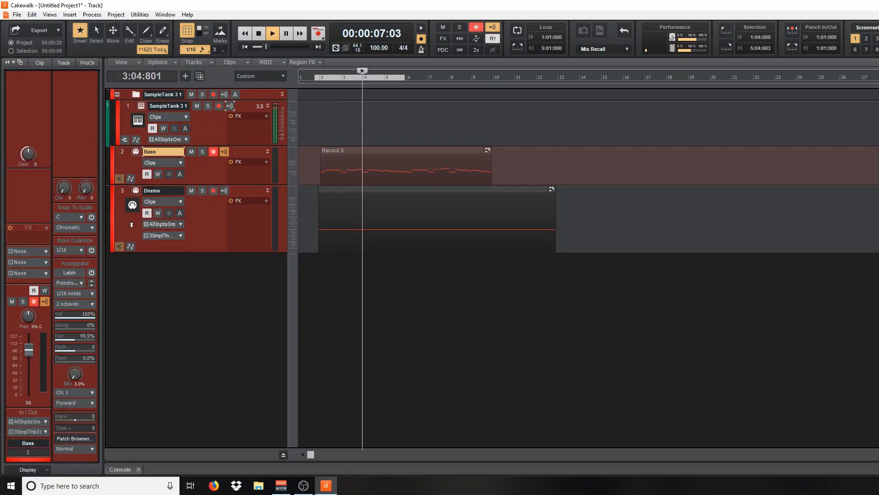
{"action": "mouse_move", "coordinate": [28, 351]}
{"action": "left_mouse_down"}
{"action": "mouse_move", "coordinate": [28, 371]}
{"action": "mouse_move", "coordinate": [28, 356]}
{"action": "left_mouse_up"}
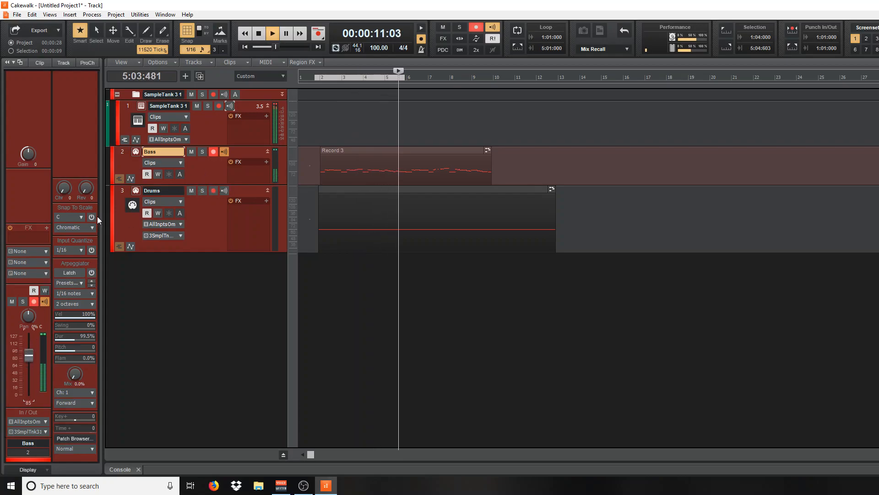
Set parts 2 and 3 to 0.5 dB in the SampleTank 3 mixer and replay the groove from before measure 2.
{"action": "left_click", "coordinate": [136, 152]}
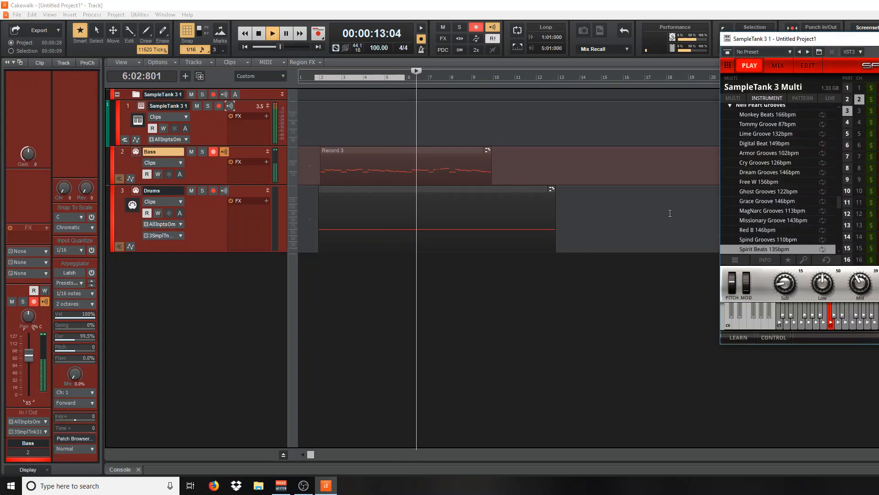
{"action": "left_click", "coordinate": [777, 66]}
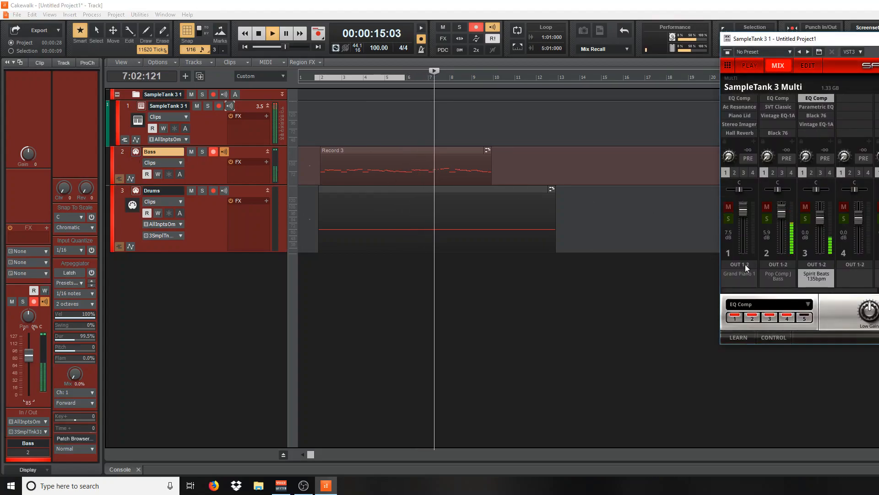
{"action": "left_click_drag", "start_coordinate": [781, 216], "coordinate": [817, 212]}
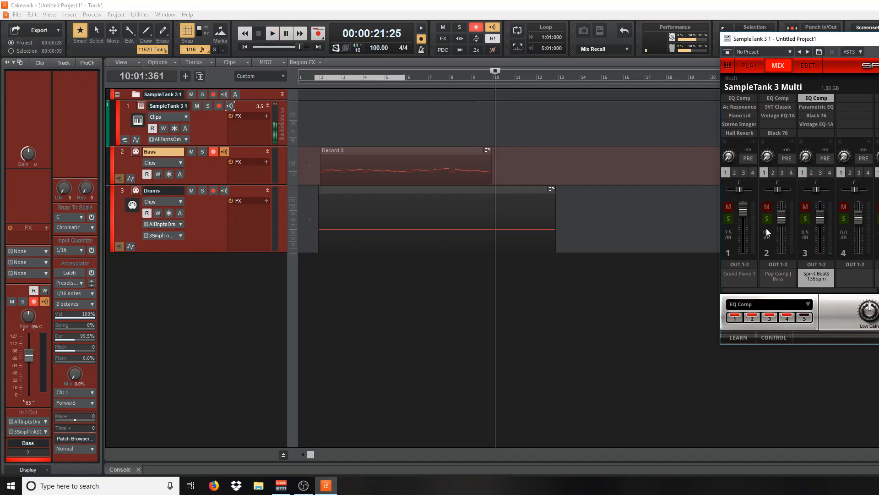
{"action": "left_click", "coordinate": [314, 77]}
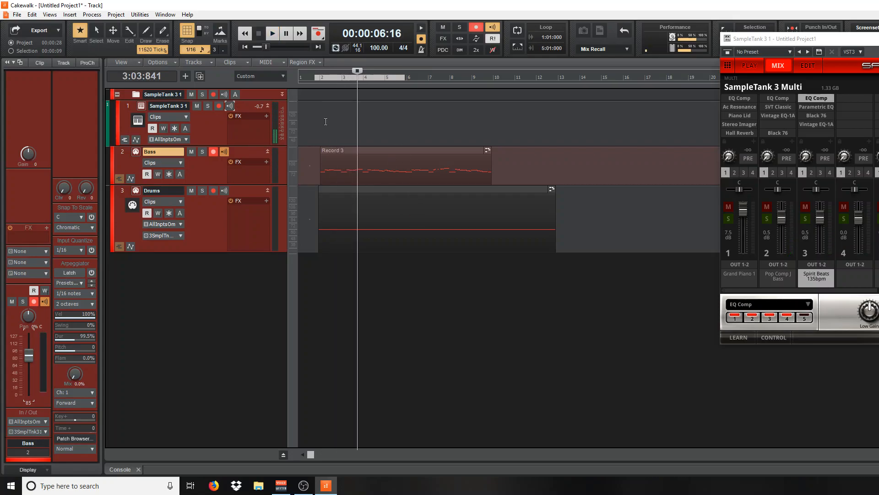
Disarm the Bass track, arm the SampleTank 3 1 track, and record a piano take from 1:02:480 to about measure 10.
{"action": "left_click", "coordinate": [212, 124]}
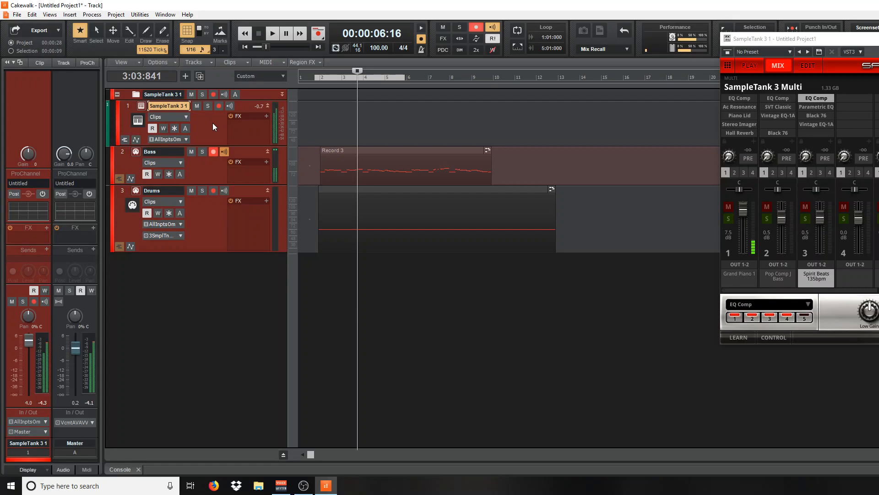
{"action": "left_click", "coordinate": [213, 151]}
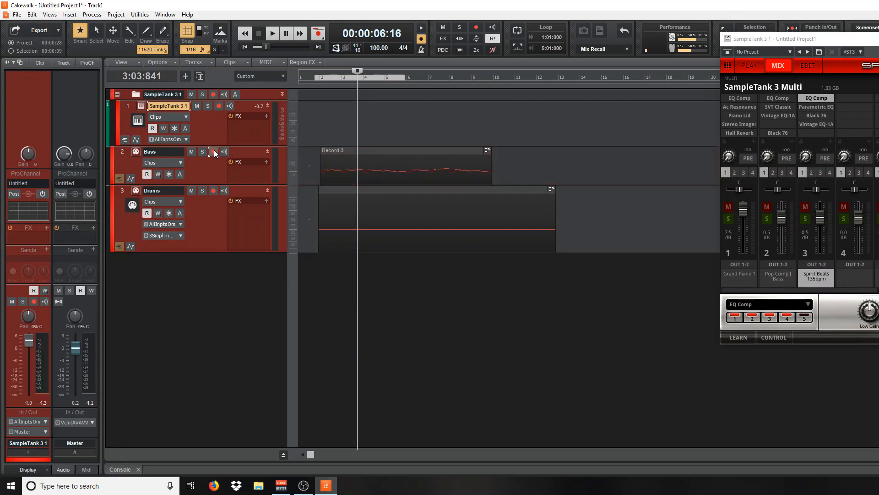
{"action": "left_click", "coordinate": [219, 108]}
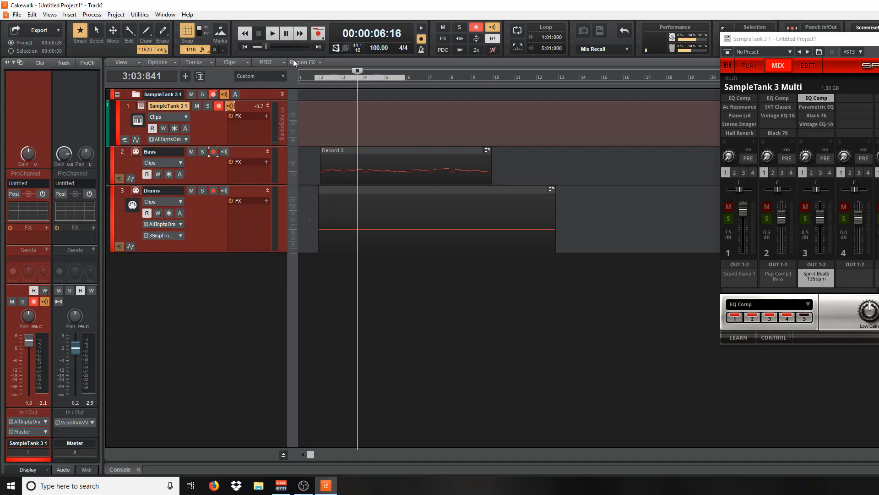
{"action": "left_click", "coordinate": [307, 78]}
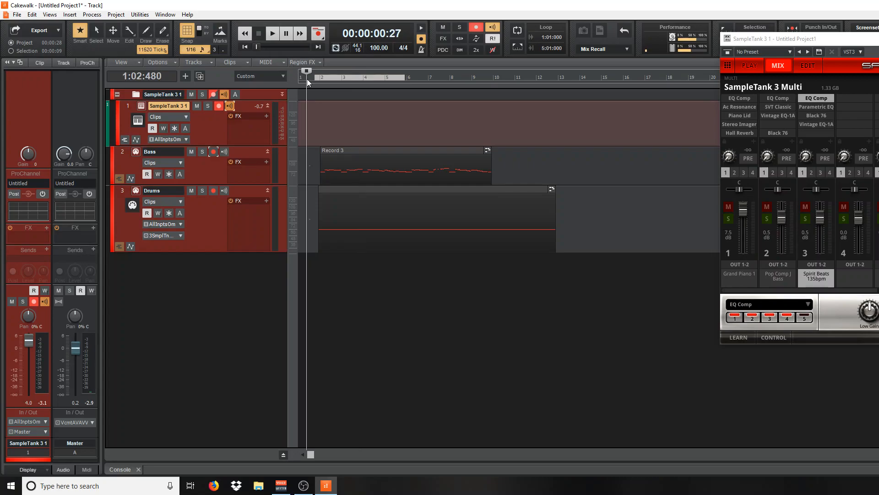
{"action": "key", "text": "space"}
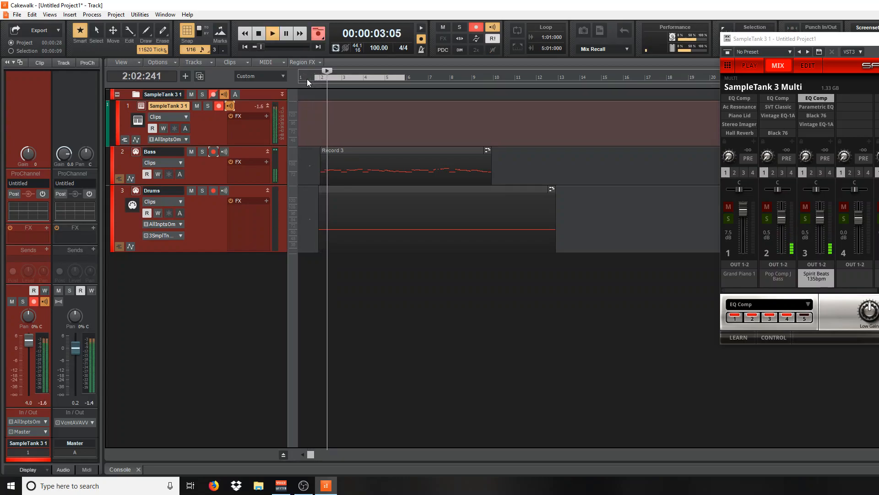
{"action": "key", "text": "r"}
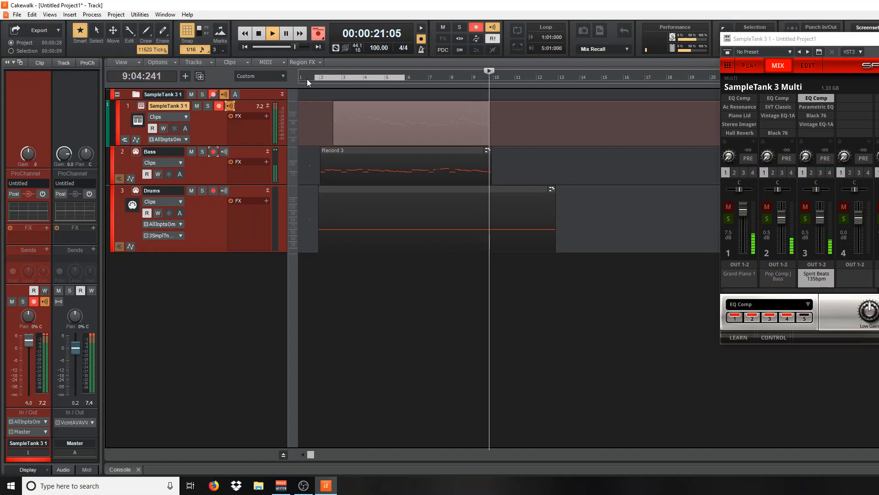
{"action": "key", "text": "space"}
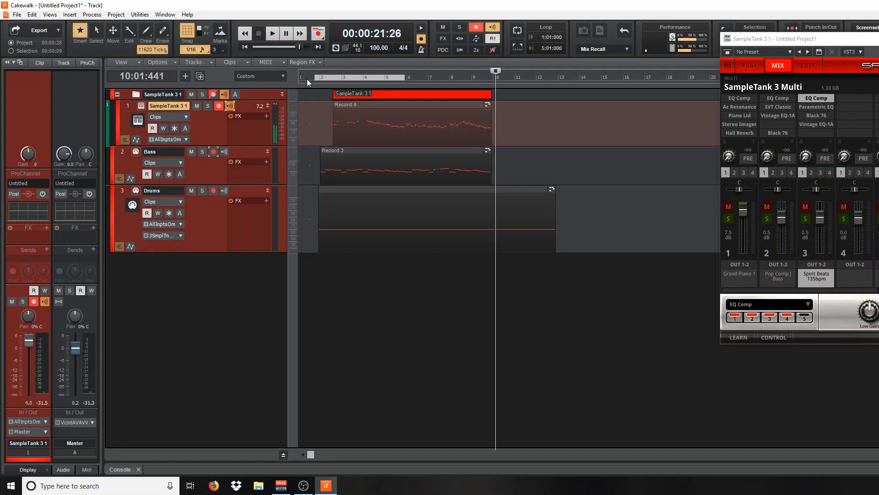
Play the piano take with bass and drums from 2:01:480 and lower the SampleTank 3 1 track volume to -4.2.
{"action": "left_click", "coordinate": [323, 79]}
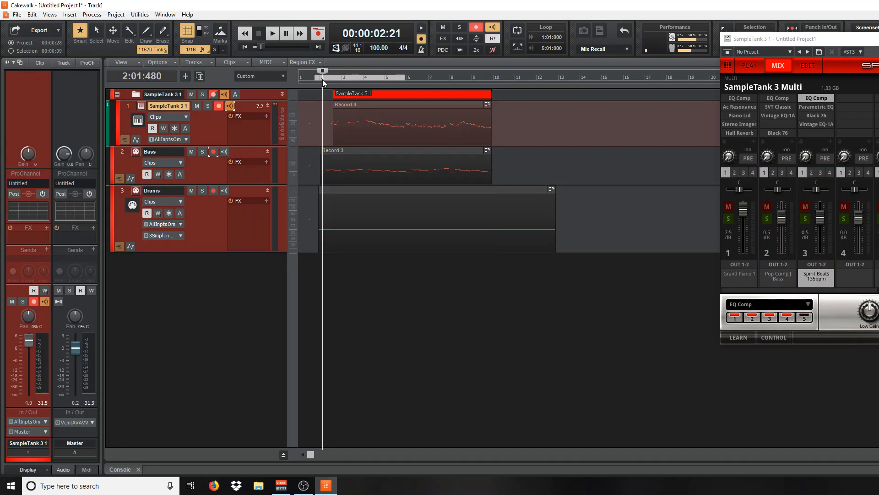
{"action": "key", "text": "space"}
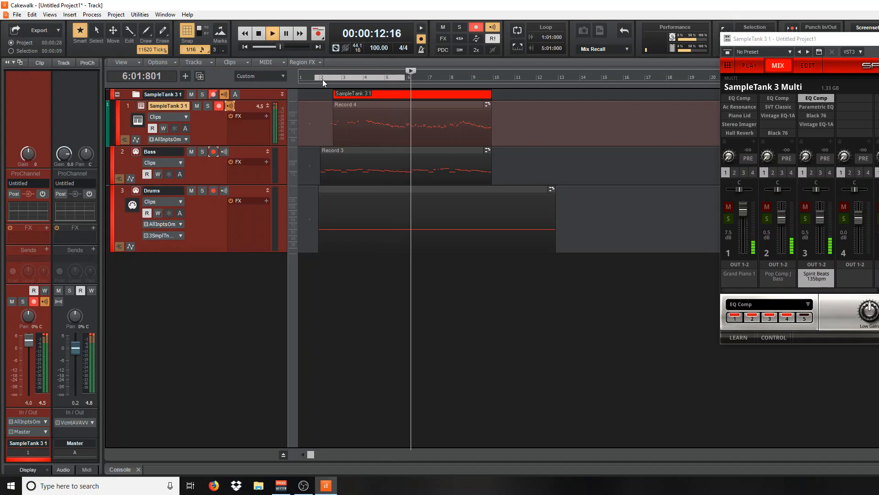
{"action": "left_click_drag", "start_coordinate": [28, 340], "coordinate": [28, 356]}
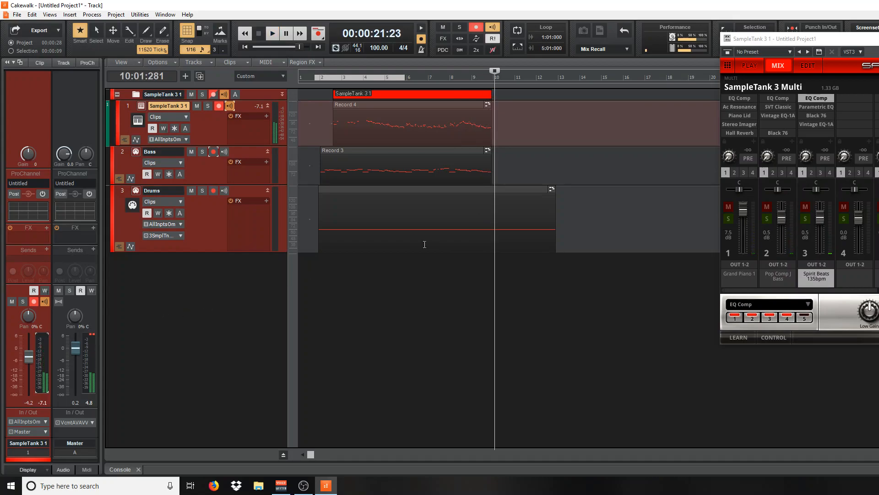
Rebalance the SampleTank 3 mixer during playback, with the Grand Piano part at 3.1 dB and the Spirit Beats part at 5.9 dB.
{"action": "left_click_drag", "start_coordinate": [815, 219], "coordinate": [820, 217]}
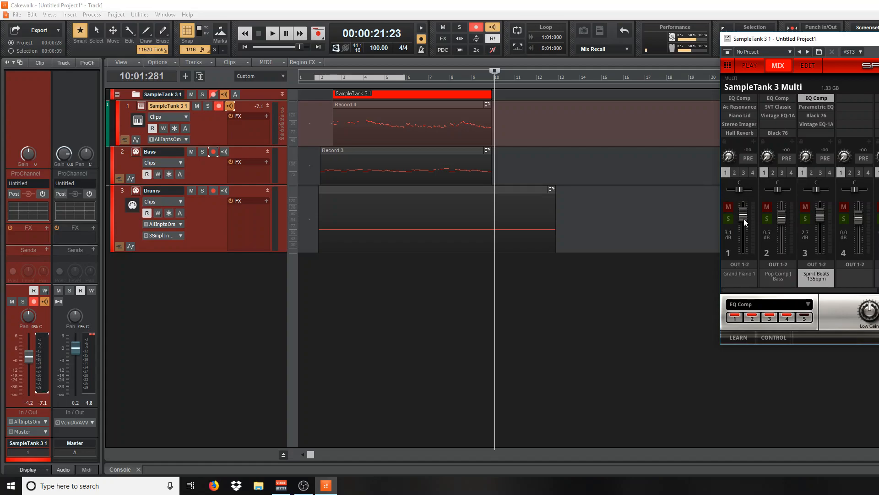
{"action": "left_click", "coordinate": [312, 266]}
{"action": "key", "text": "space"}
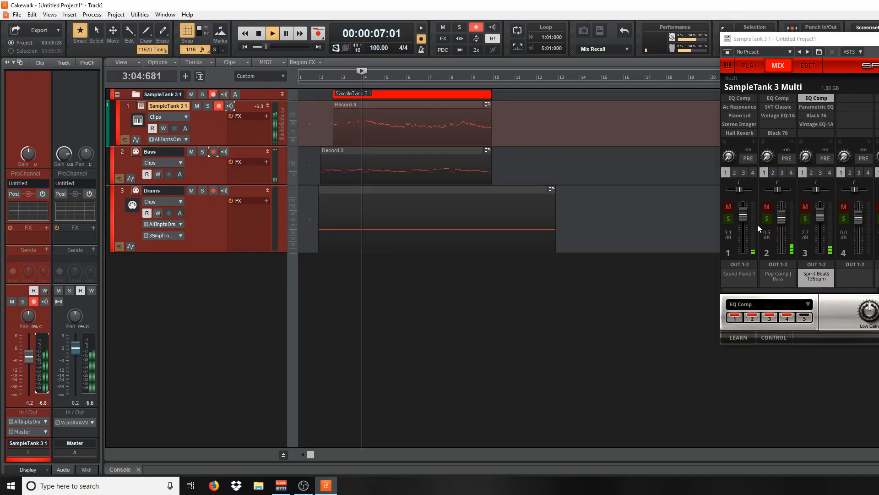
{"action": "left_click_drag", "start_coordinate": [815, 214], "coordinate": [817, 210]}
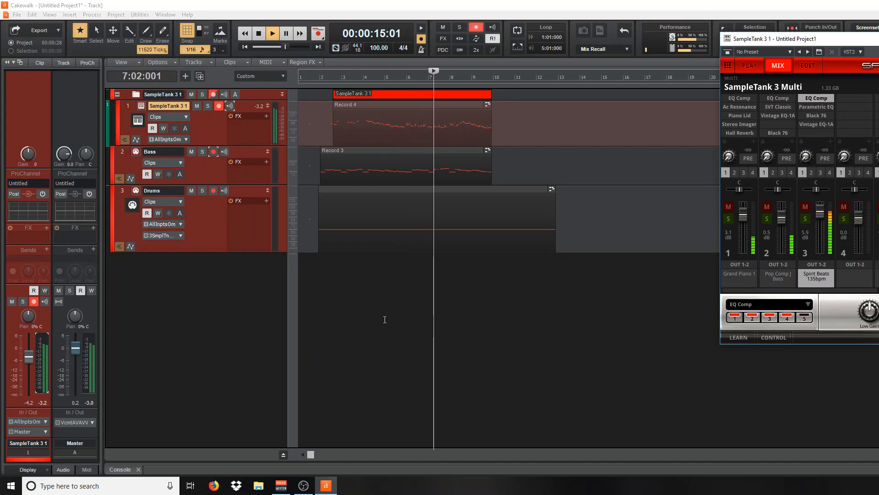
{"action": "key", "text": "space"}
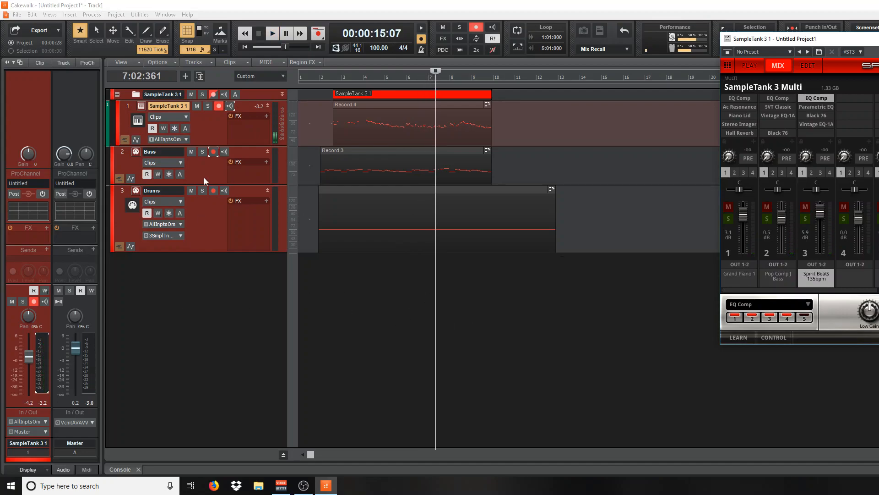
Disarm the SampleTank 3 1 track and insert a new MIDI track below Drums.
{"action": "left_click", "coordinate": [218, 107]}
{"action": "right_click", "coordinate": [178, 261]}
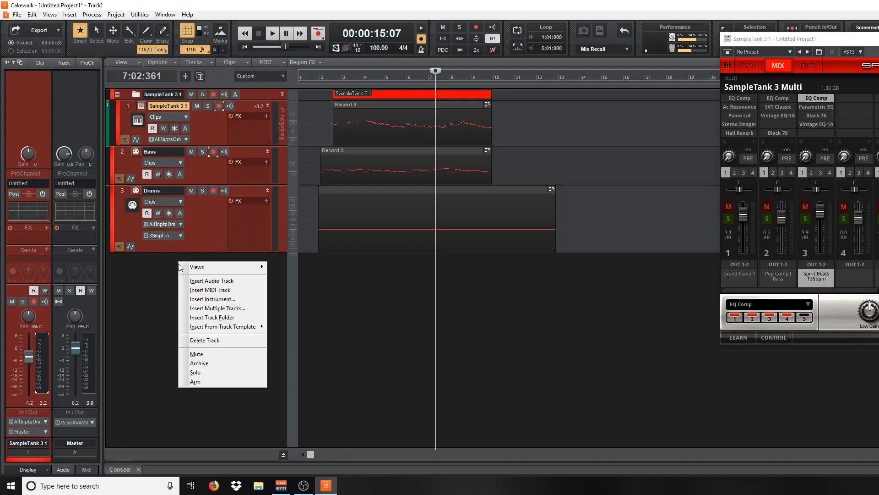
{"action": "left_click", "coordinate": [195, 289]}
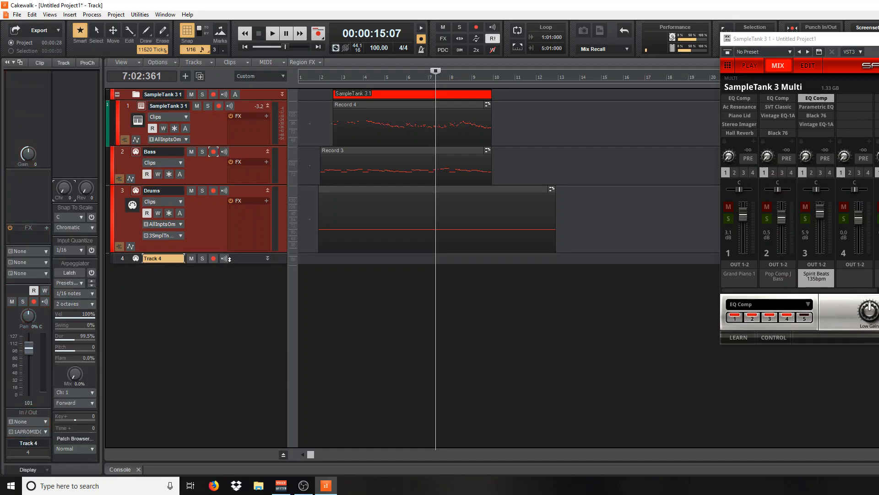
Color the new Track 4 with the basic red to match the other SampleTank tracks.
{"action": "left_click", "coordinate": [111, 262]}
{"action": "left_click", "coordinate": [112, 261]}
{"action": "left_click", "coordinate": [112, 256]}
{"action": "left_click", "coordinate": [120, 243]}
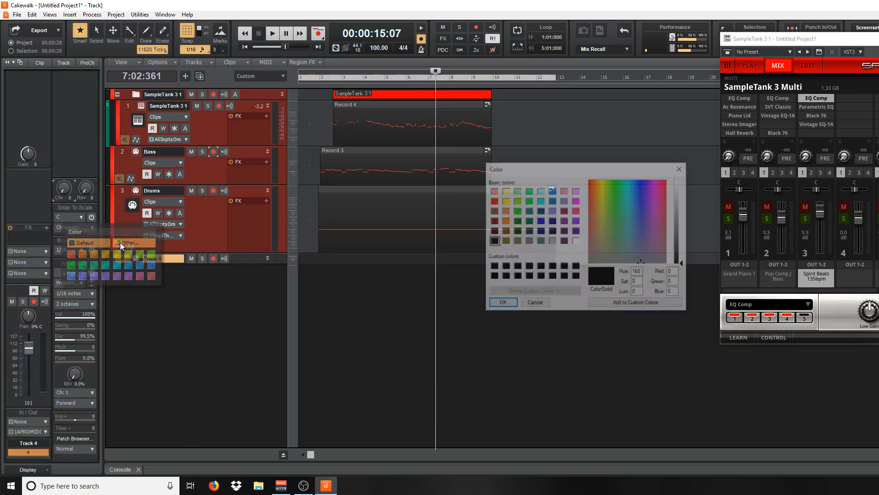
{"action": "left_click", "coordinate": [492, 200]}
{"action": "left_click", "coordinate": [501, 304]}
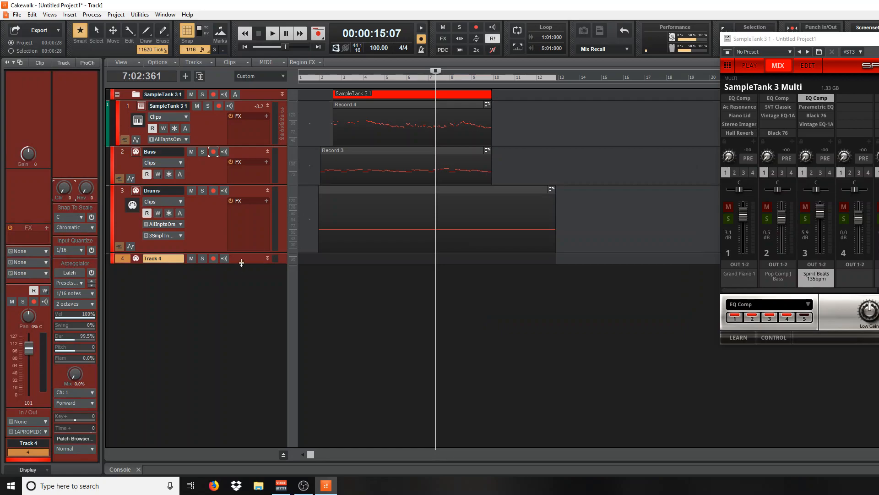
Expand Track 4 and route its output to 3-SampleTank 3 1.
{"action": "left_click", "coordinate": [267, 258]}
{"action": "left_click_drag", "start_coordinate": [185, 299], "coordinate": [183, 312]}
{"action": "left_click", "coordinate": [182, 302]}
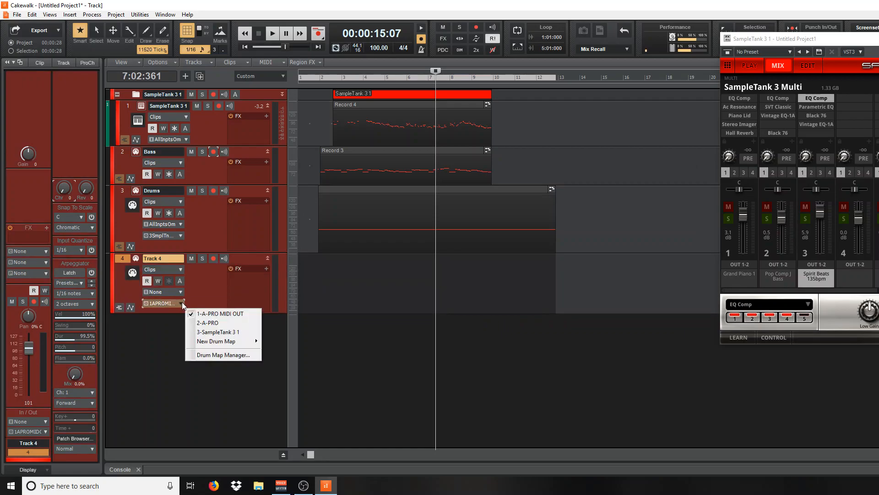
{"action": "left_click", "coordinate": [204, 333]}
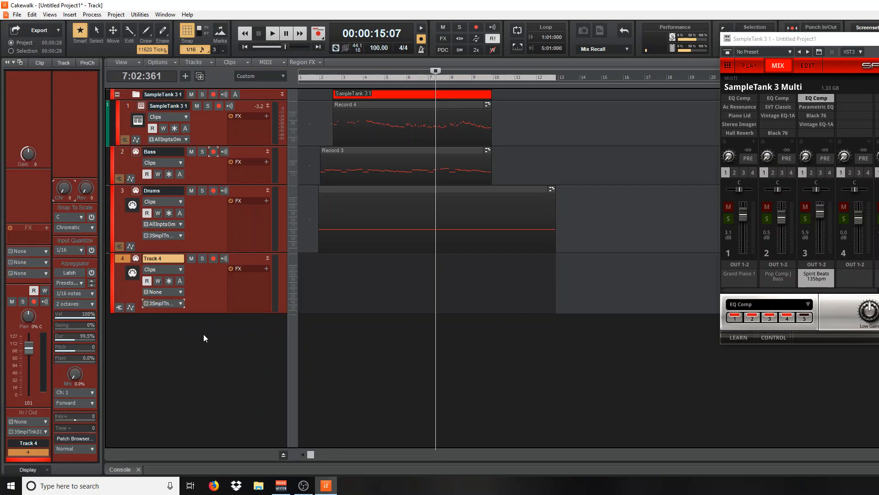
Load the Jazz Sax and Trombone instrument from the Jazz-Pop Brass Ensemble into SampleTank 3 part 4.
{"action": "left_click", "coordinate": [750, 65]}
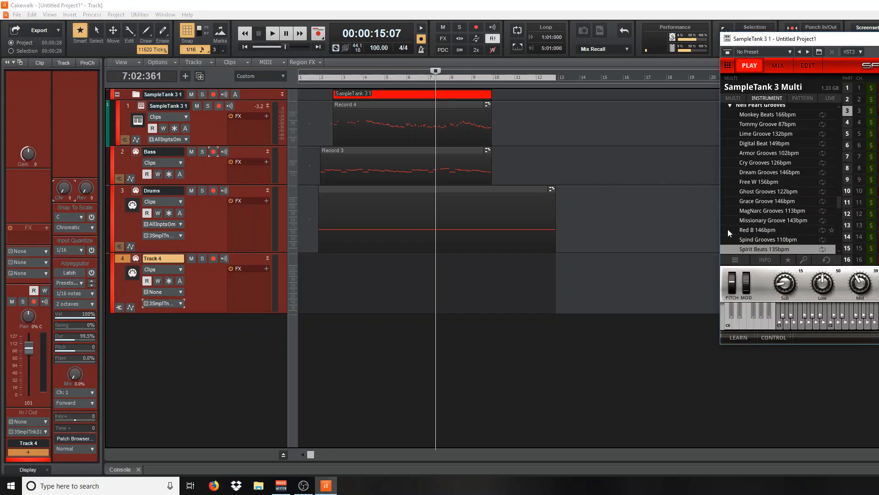
{"action": "left_click", "coordinate": [848, 122]}
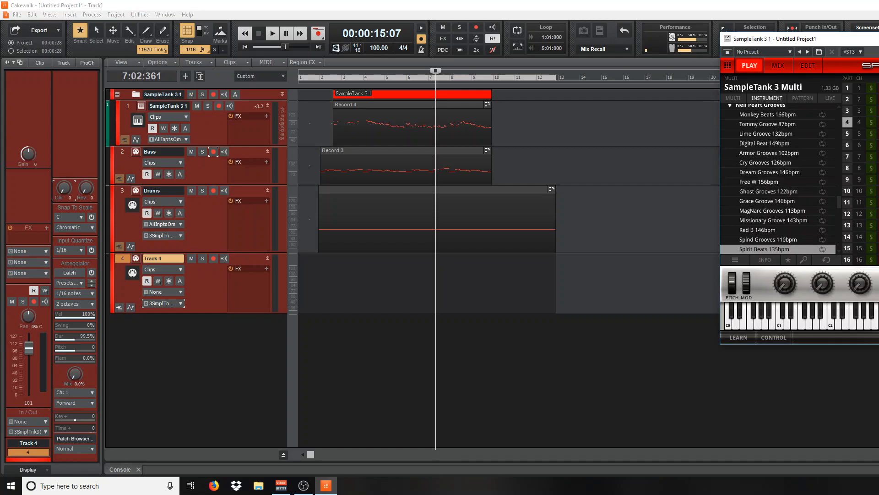
{"action": "left_click", "coordinate": [726, 107]}
{"action": "scroll", "coordinate": [738, 124], "scroll_direction": "down", "scroll_amount": 5}
{"action": "scroll", "coordinate": [738, 128], "scroll_direction": "up", "scroll_amount": 8}
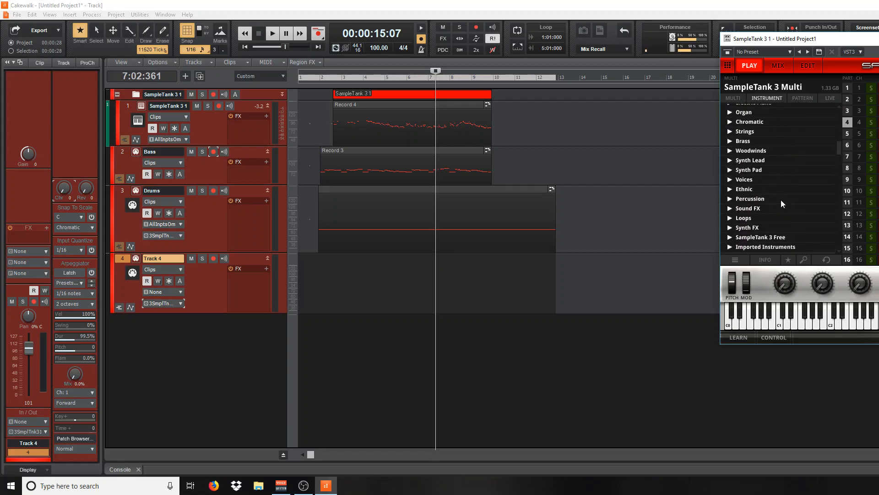
{"action": "scroll", "coordinate": [732, 210], "scroll_direction": "up", "scroll_amount": 2}
{"action": "left_click", "coordinate": [731, 161]}
{"action": "left_click", "coordinate": [733, 179]}
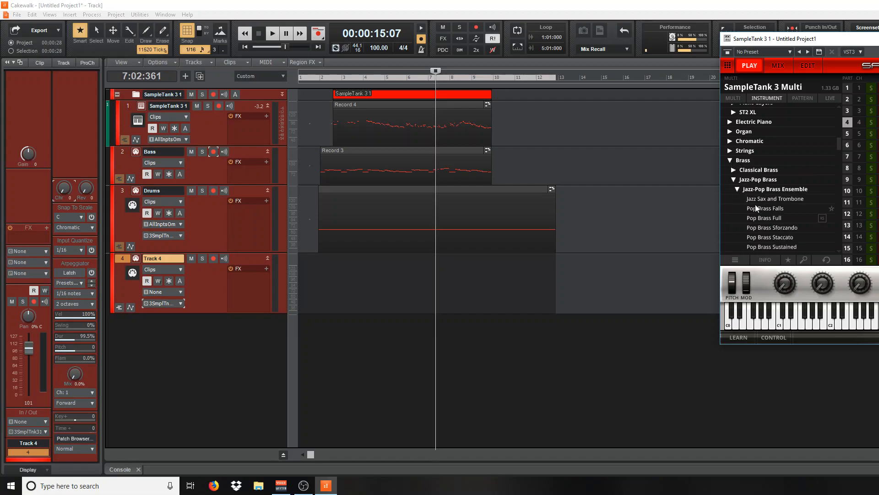
{"action": "double_click", "coordinate": [754, 199]}
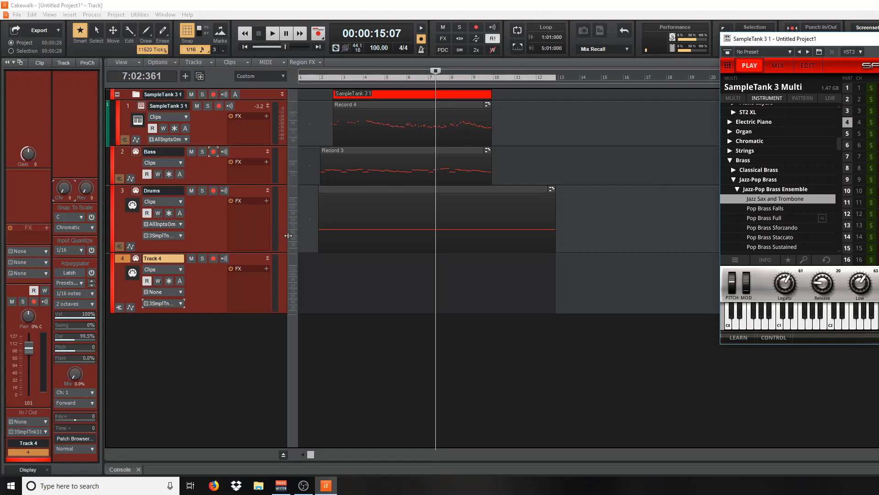
Enable input echo on Track 4, arm it, and record a take from 1:03:720 to about measure 10.
{"action": "left_click", "coordinate": [224, 259]}
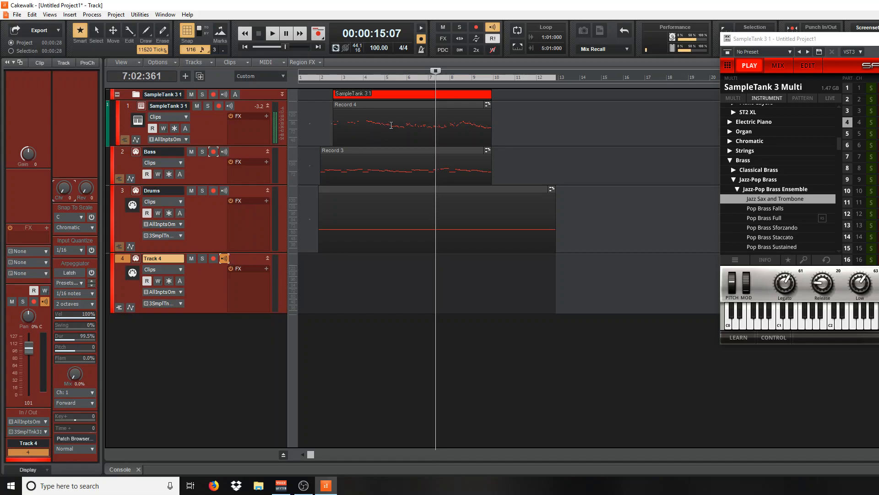
{"action": "left_click", "coordinate": [213, 258]}
{"action": "left_click", "coordinate": [313, 75]}
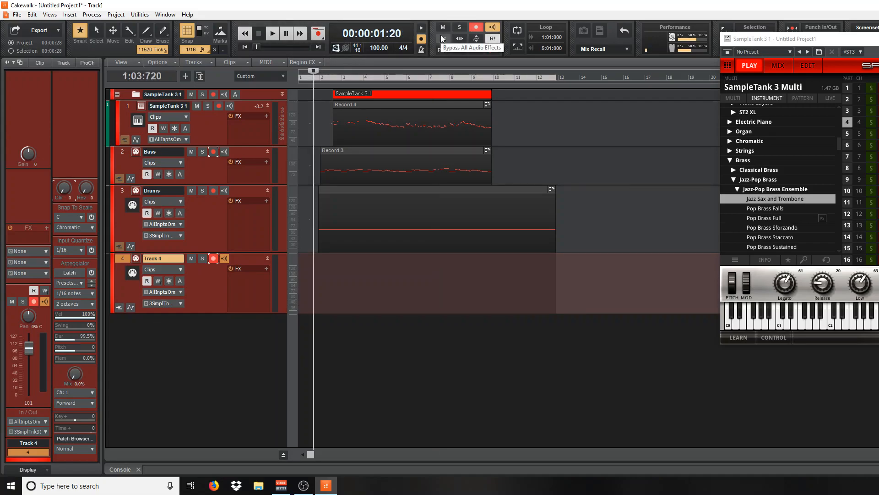
{"action": "key", "text": "space"}
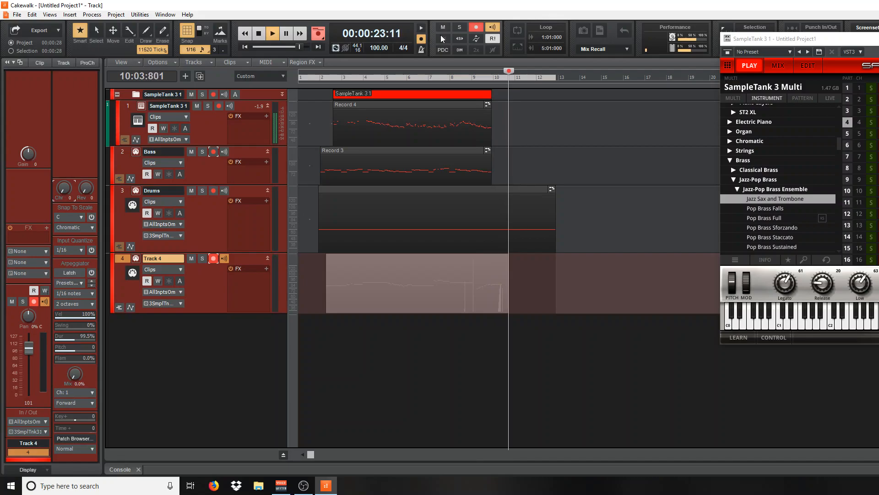
{"action": "key", "text": "space"}
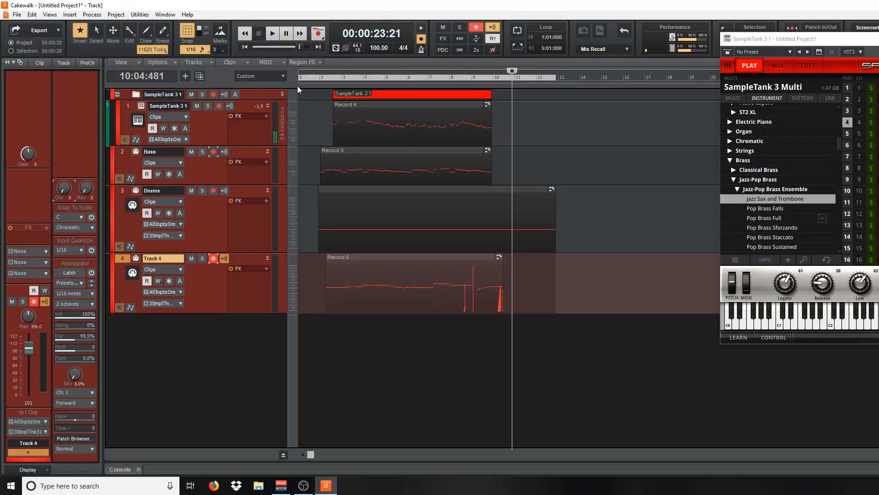
Play back the project from 2:01:480 to hear the Track 4 take together with the other parts.
{"action": "left_click", "coordinate": [322, 77]}
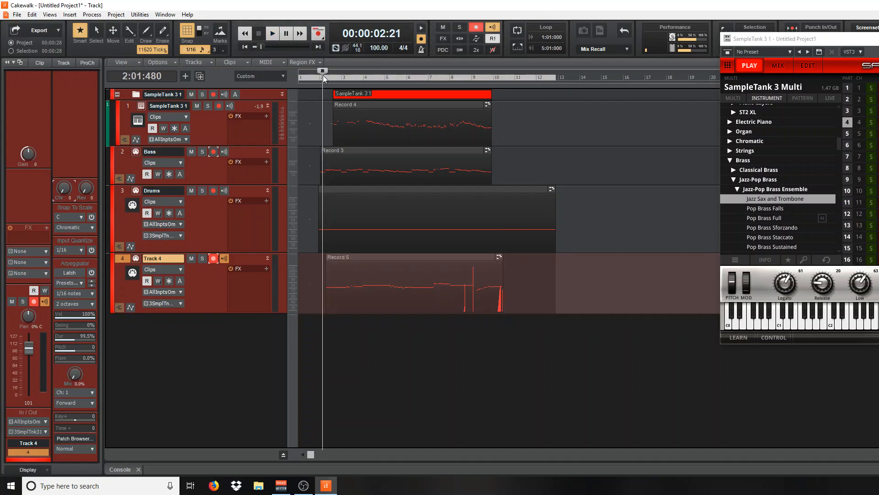
{"action": "key", "text": "space"}
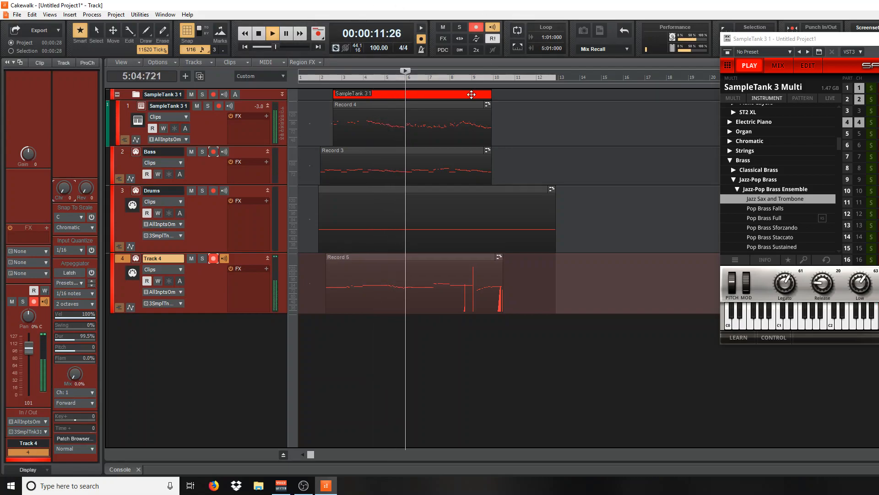
{"action": "left_click", "coordinate": [277, 41]}
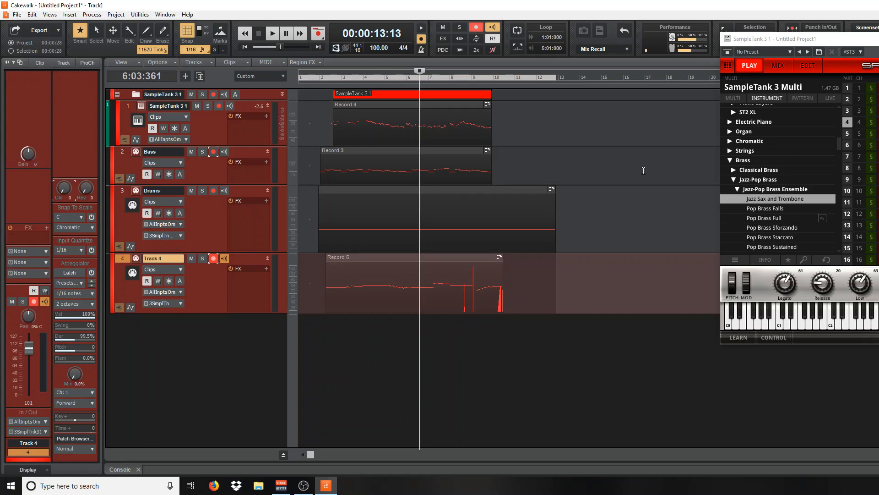
Look through the SampleTank 3 instrument categories, collapsing the Jazz-Pop Brass Ensemble and J Bass Finger folders.
{"action": "scroll", "coordinate": [779, 156], "scroll_direction": "down", "scroll_amount": 2}
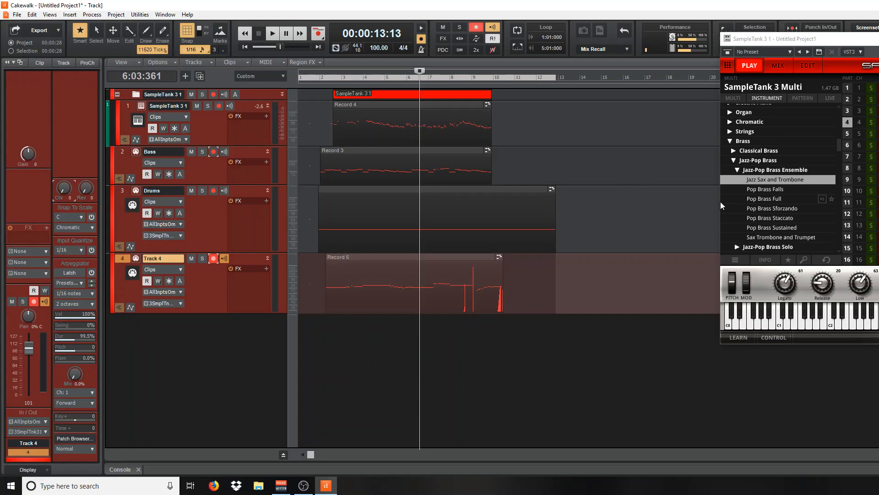
{"action": "scroll", "coordinate": [721, 201], "scroll_direction": "up", "scroll_amount": 3}
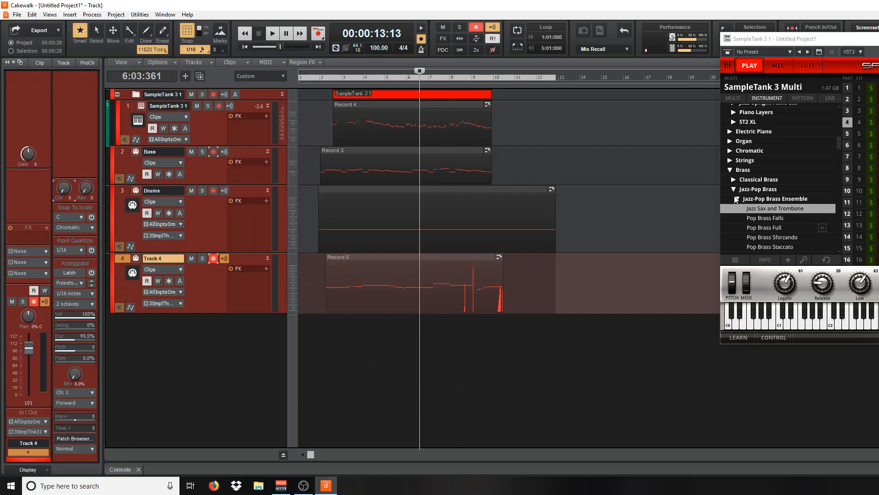
{"action": "left_click", "coordinate": [737, 198]}
{"action": "scroll", "coordinate": [769, 174], "scroll_direction": "up", "scroll_amount": 5}
{"action": "scroll", "coordinate": [772, 172], "scroll_direction": "up", "scroll_amount": 5}
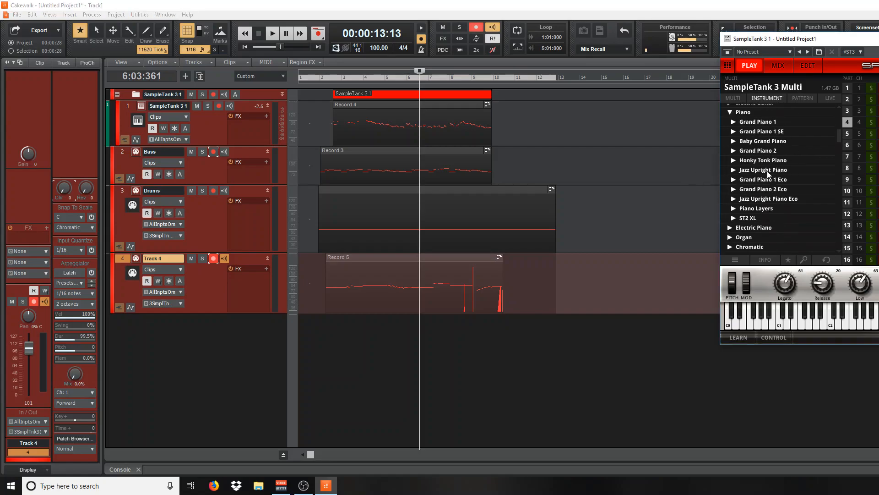
{"action": "scroll", "coordinate": [773, 169], "scroll_direction": "up", "scroll_amount": 3}
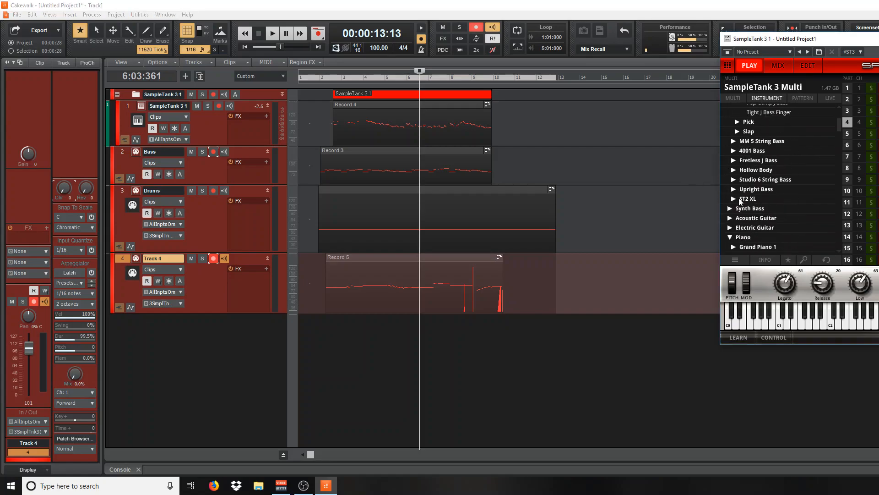
{"action": "scroll", "coordinate": [774, 183], "scroll_direction": "up", "scroll_amount": 3}
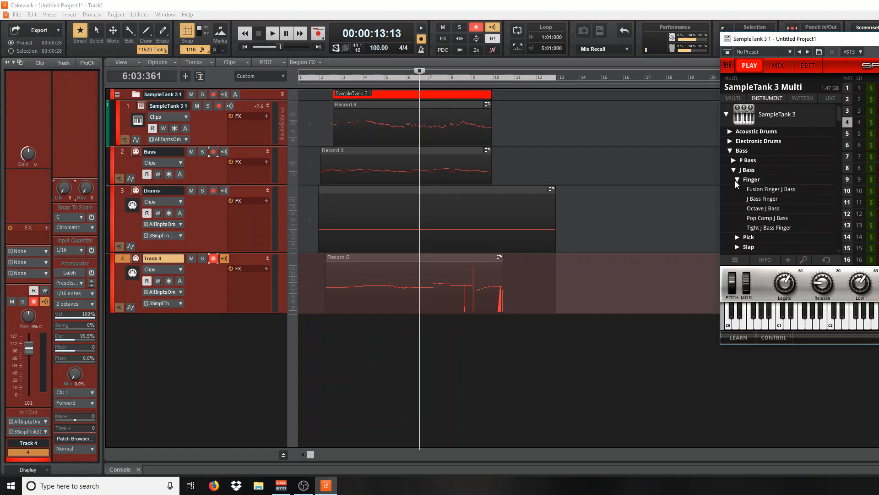
{"action": "left_click", "coordinate": [738, 178]}
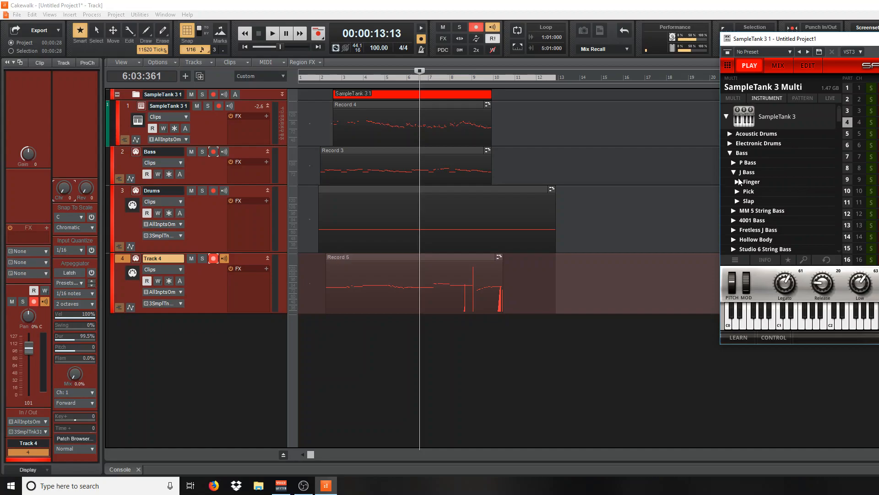
{"action": "scroll", "coordinate": [810, 162], "scroll_direction": "down", "scroll_amount": 2}
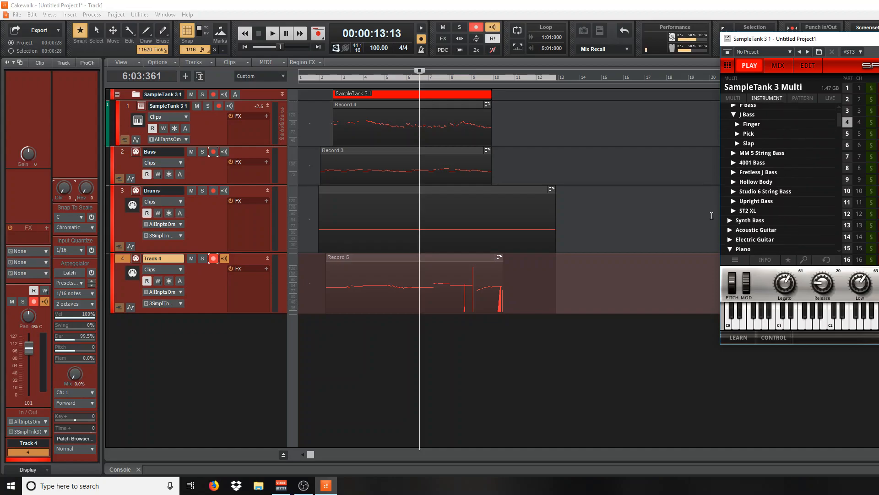
{"action": "scroll", "coordinate": [798, 173], "scroll_direction": "up", "scroll_amount": 2}
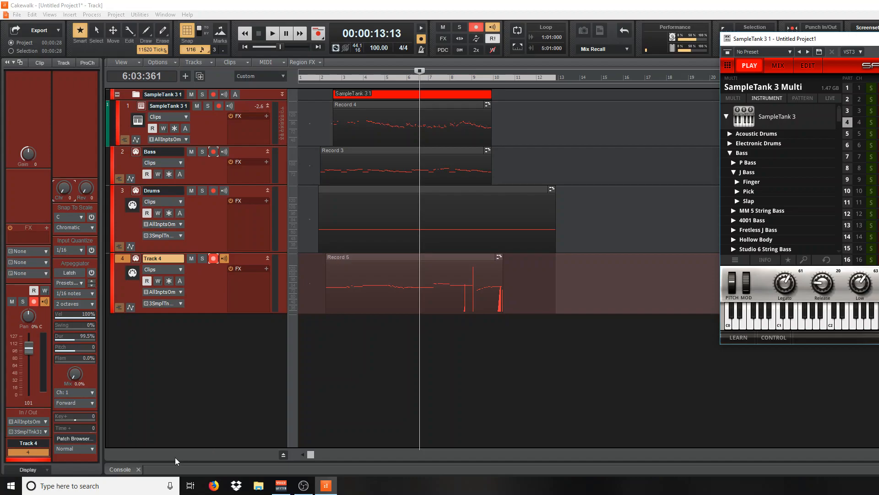
Disarm Track 4 and check the file types offered by Save As without saving the project.
{"action": "left_click", "coordinate": [213, 259]}
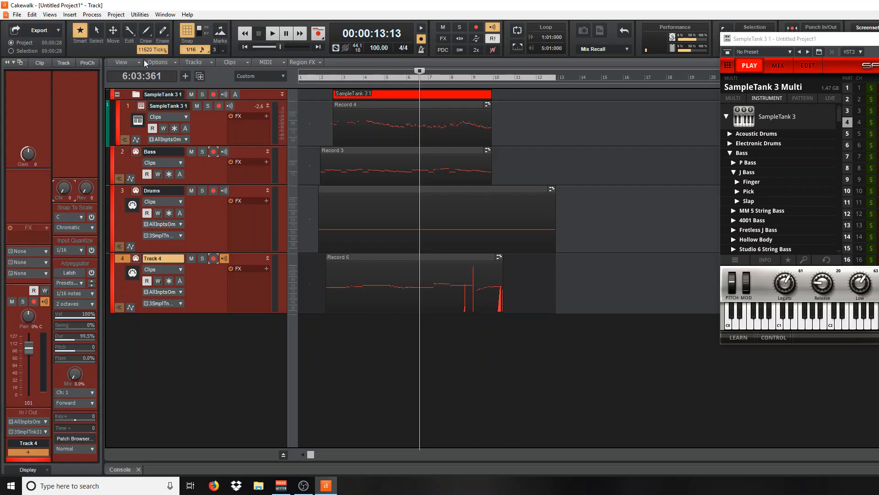
{"action": "left_click", "coordinate": [17, 15]}
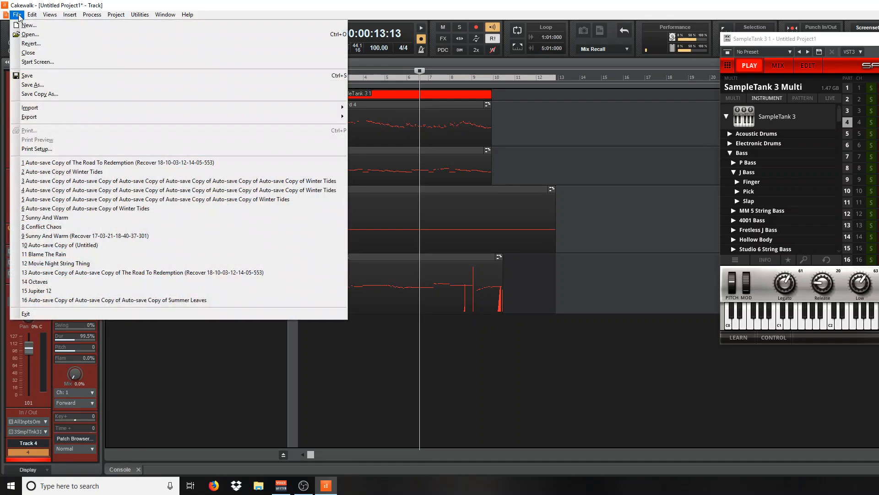
{"action": "left_click", "coordinate": [34, 84]}
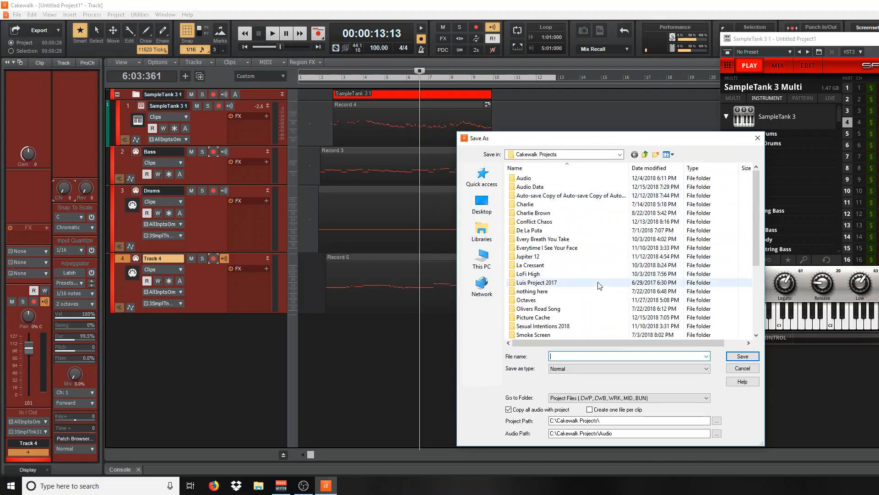
{"action": "left_click", "coordinate": [707, 371]}
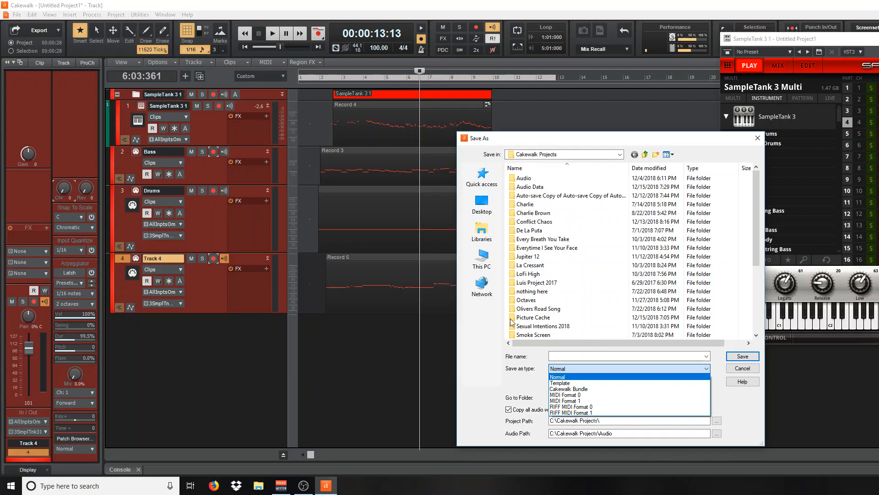
{"action": "left_click", "coordinate": [759, 138]}
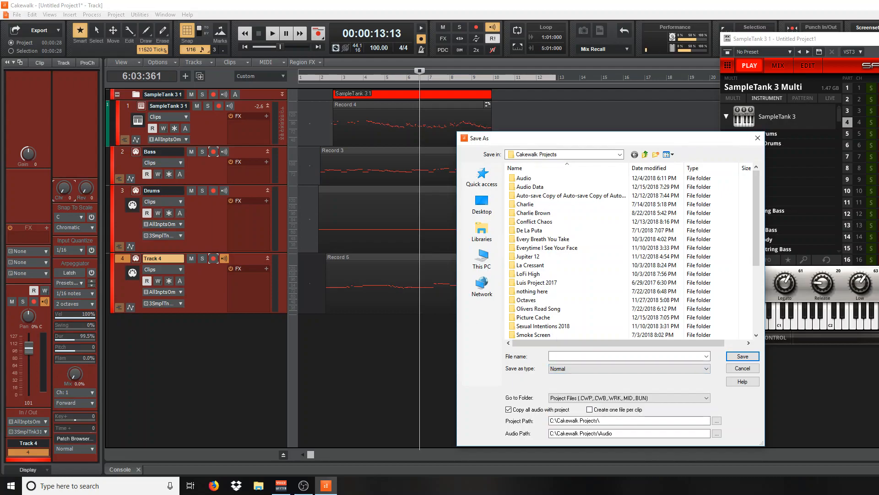
{"action": "left_click", "coordinate": [742, 368]}
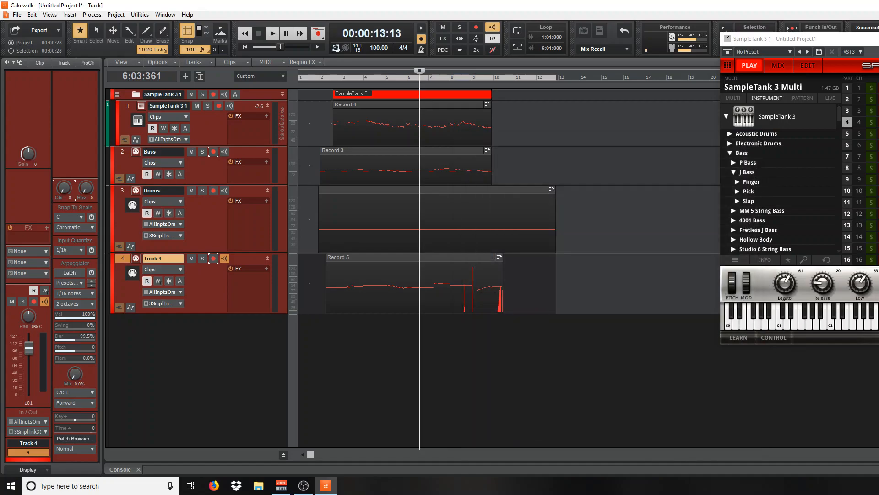
Close the SampleTank window and Untitled Project1, discarding the project's changes.
{"action": "key", "text": "alt+F4"}
{"action": "key", "text": "alt+F4"}
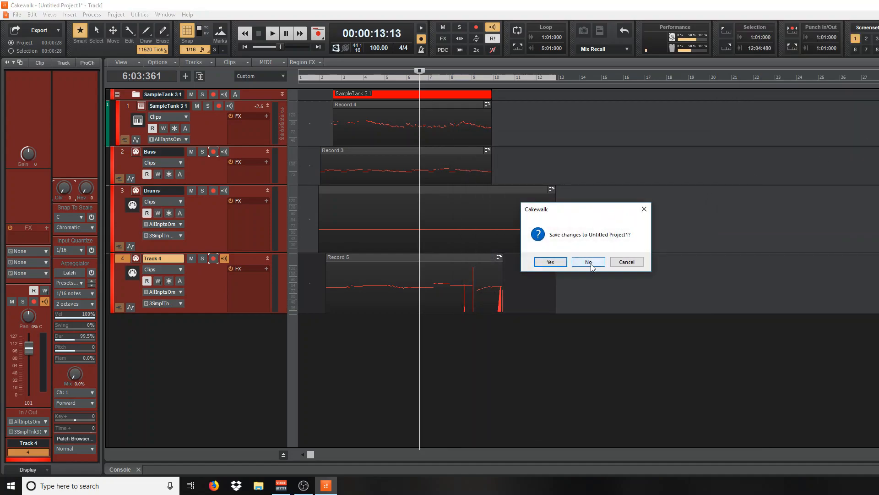
{"action": "left_click", "coordinate": [590, 266]}
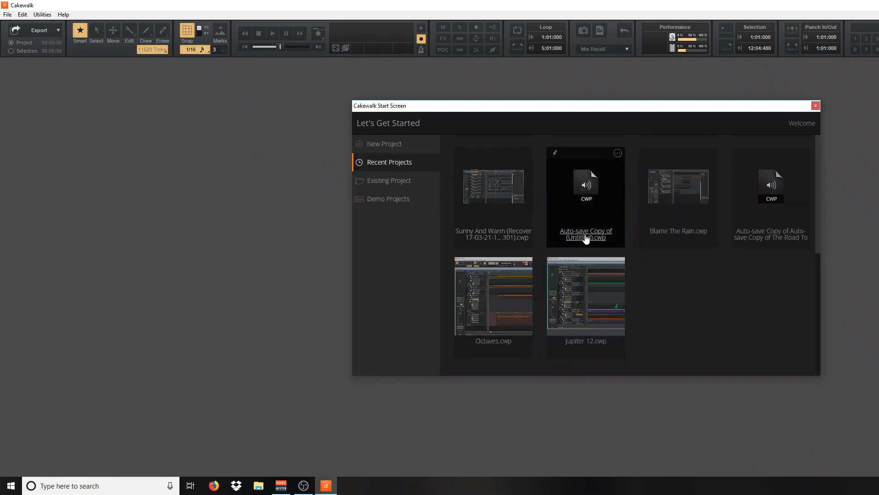
Open the existing project Auto-save Copy of Every Breath You Take from the Every Breath You Take folder.
{"action": "scroll", "coordinate": [689, 295], "scroll_direction": "up", "scroll_amount": 5}
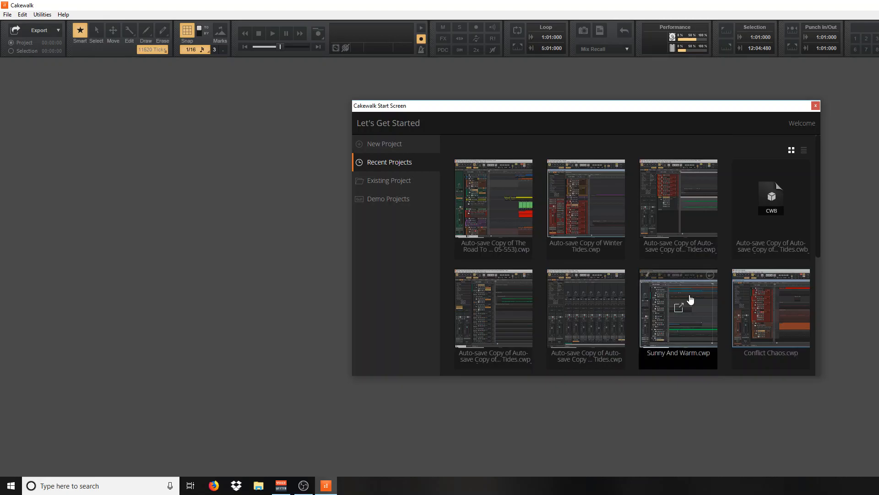
{"action": "left_click", "coordinate": [388, 180]}
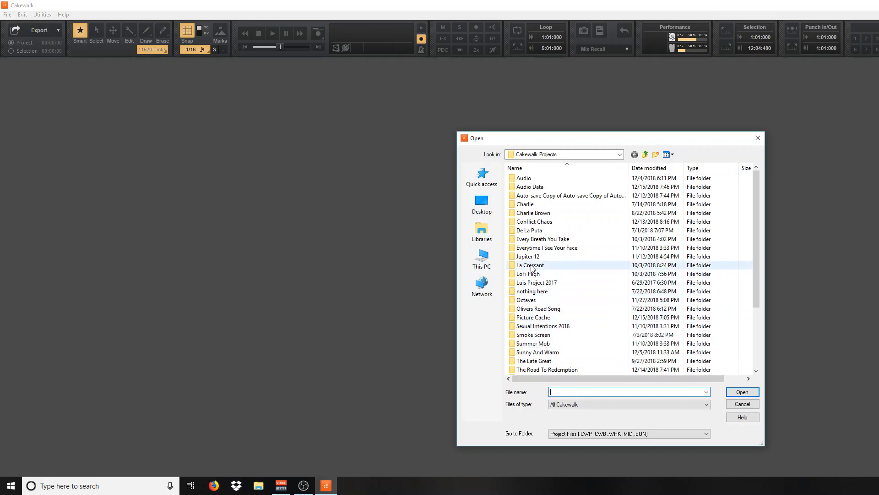
{"action": "double_click", "coordinate": [532, 239]}
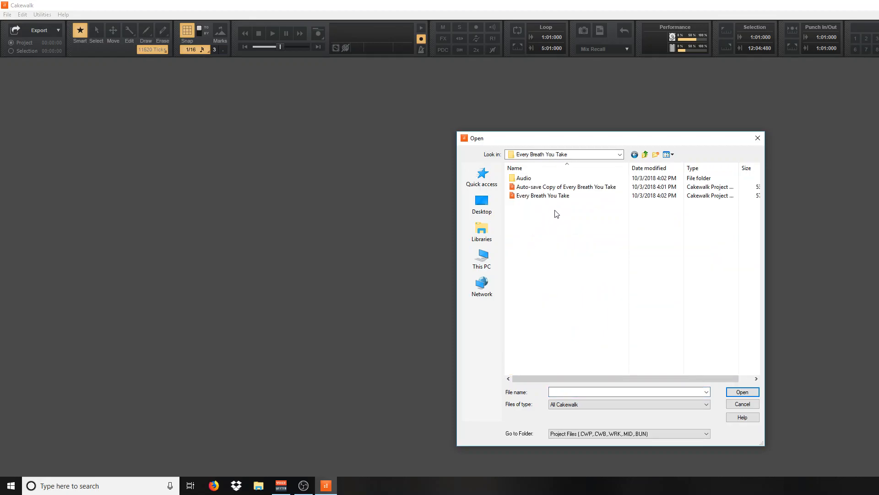
{"action": "double_click", "coordinate": [528, 188]}
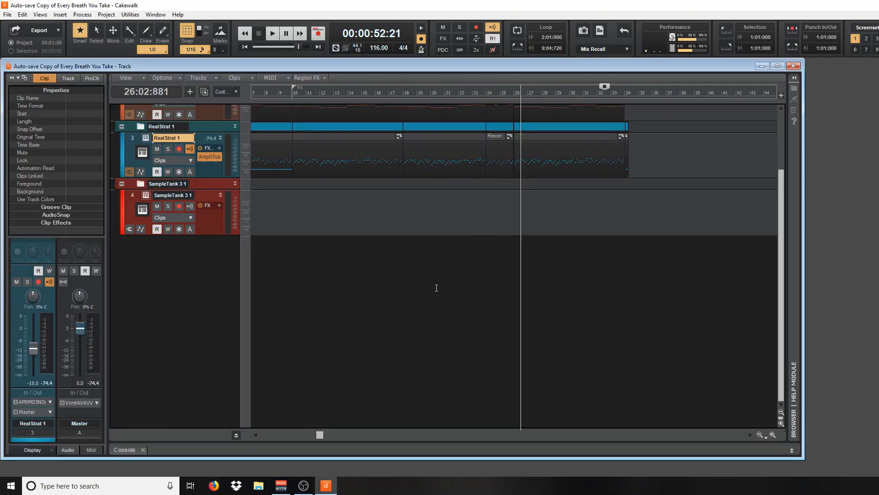
Examine the Addictive Drums clip's MIDI notes in the Piano Roll and close that view.
{"action": "scroll", "coordinate": [348, 273], "scroll_direction": "up", "scroll_amount": 3}
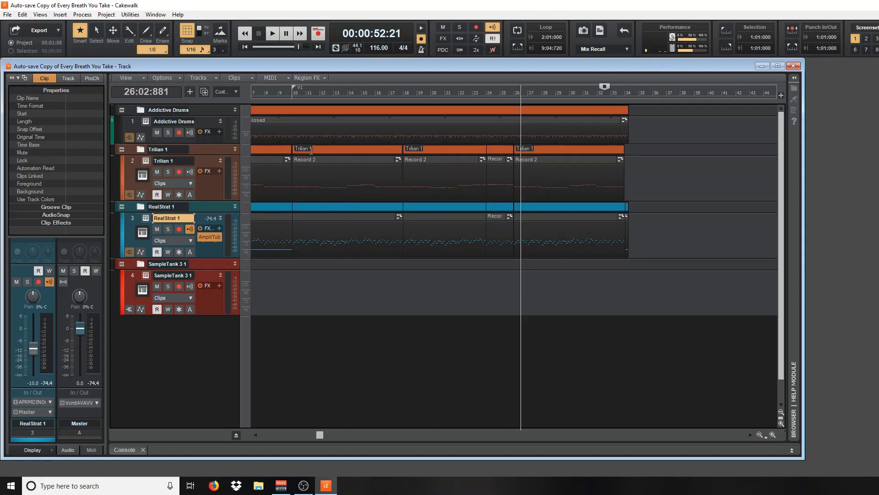
{"action": "double_click", "coordinate": [304, 127]}
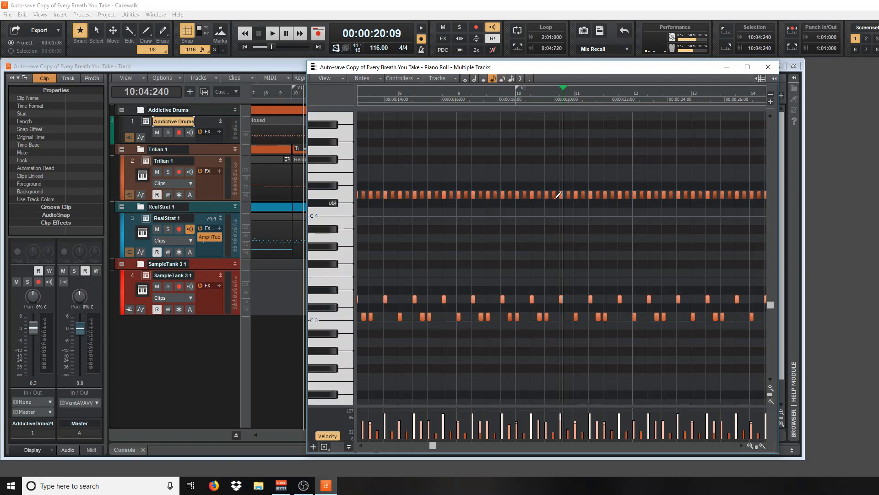
{"action": "left_click", "coordinate": [769, 67]}
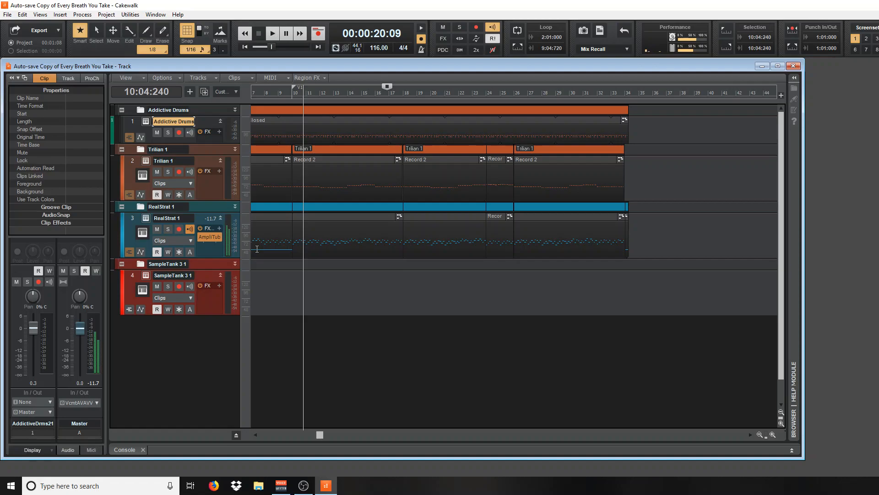
Play the song from the start while raising the console volumes of Trilian 1 to -4.0 dB and RealStrat 1 to -3.3 dB.
{"action": "left_click", "coordinate": [245, 46]}
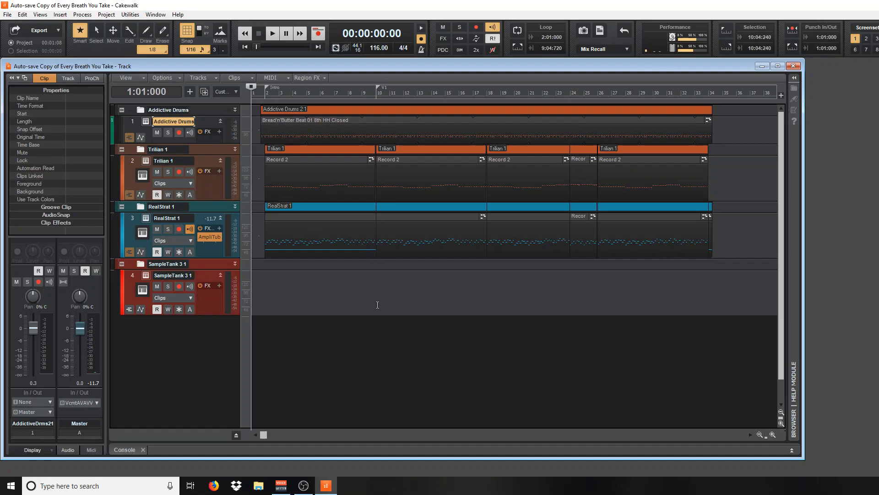
{"action": "left_click", "coordinate": [274, 33]}
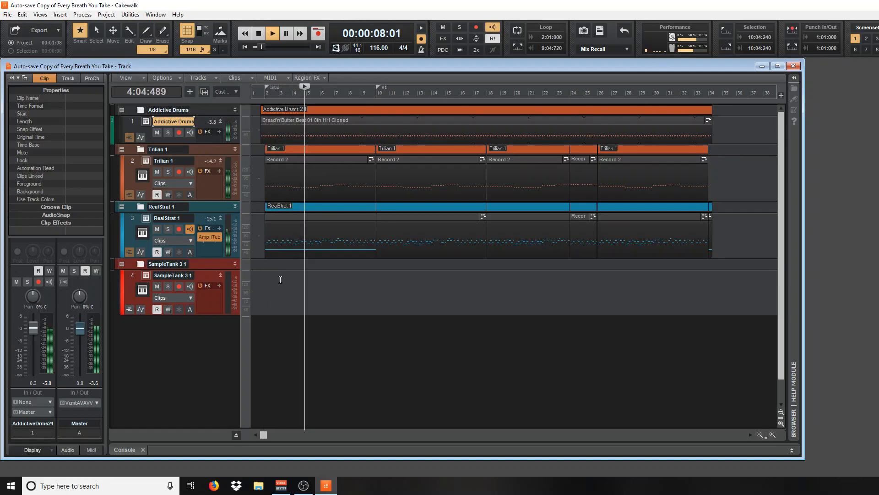
{"action": "key", "text": "d"}
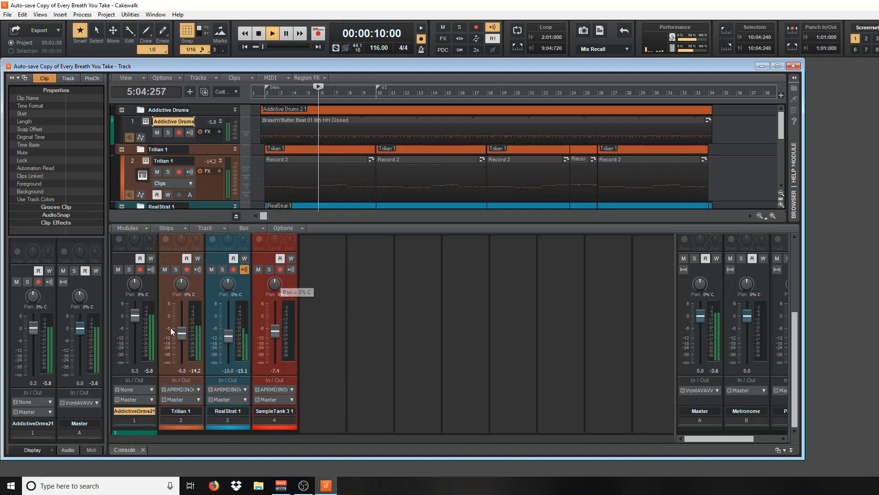
{"action": "scroll", "coordinate": [180, 332], "scroll_direction": "up", "scroll_amount": 6}
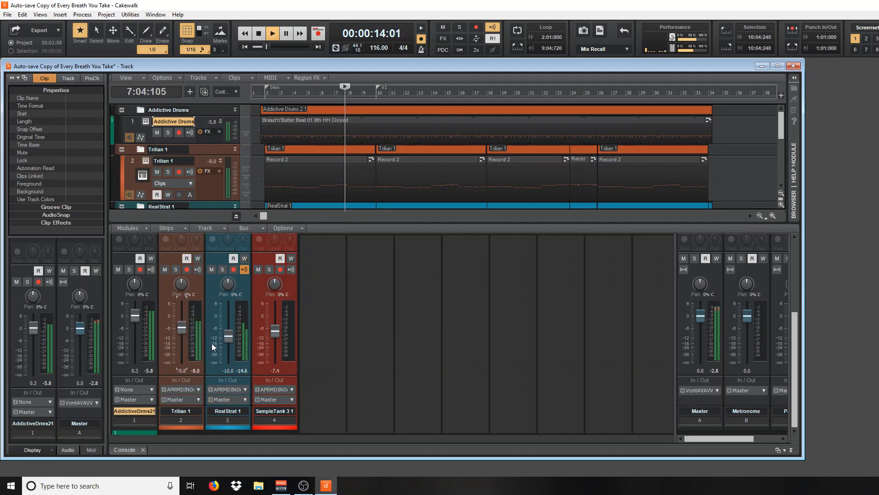
{"action": "scroll", "coordinate": [228, 332], "scroll_direction": "up", "scroll_amount": 4}
{"action": "scroll", "coordinate": [226, 336], "scroll_direction": "up", "scroll_amount": 2}
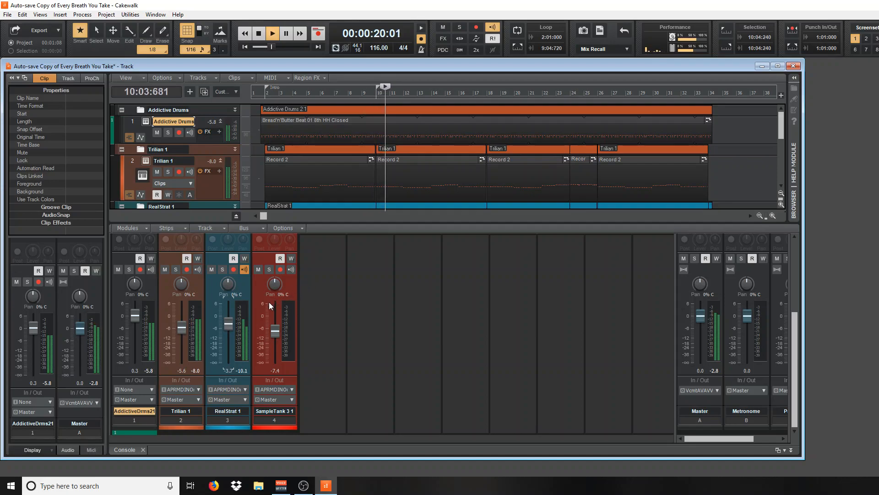
{"action": "left_click_drag", "start_coordinate": [181, 328], "coordinate": [227, 322]}
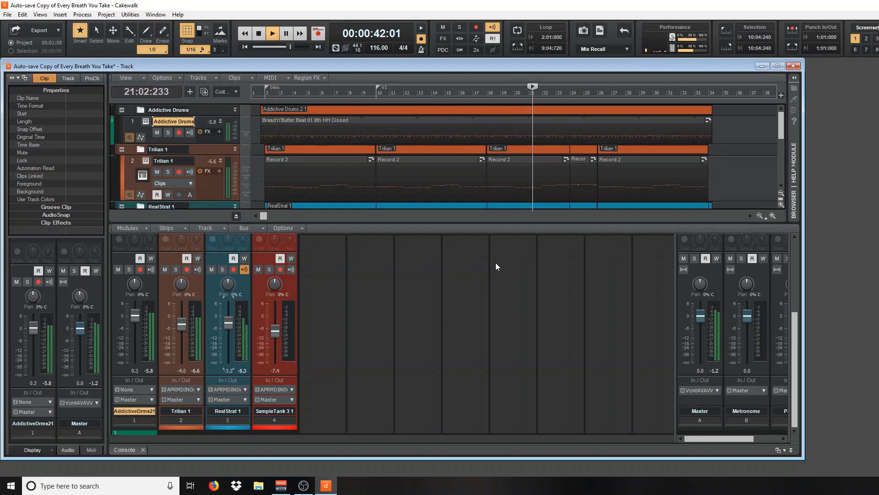
{"action": "key", "text": "d"}
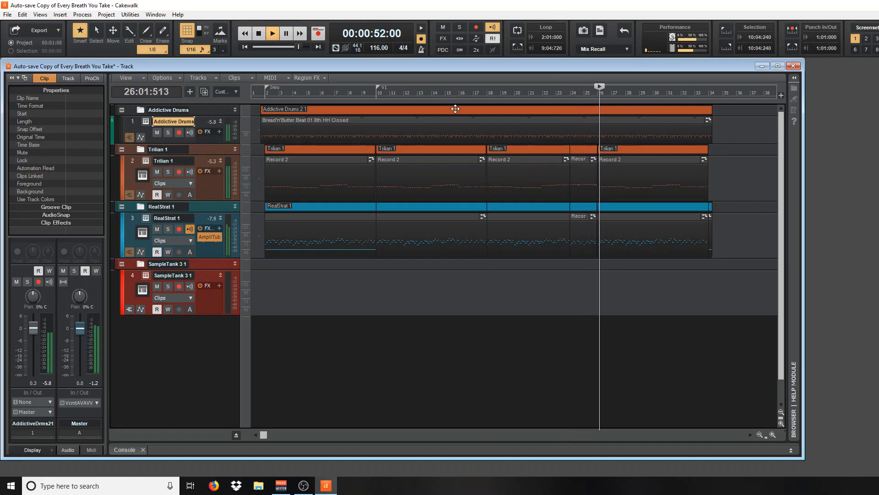
{"action": "left_click", "coordinate": [259, 33]}
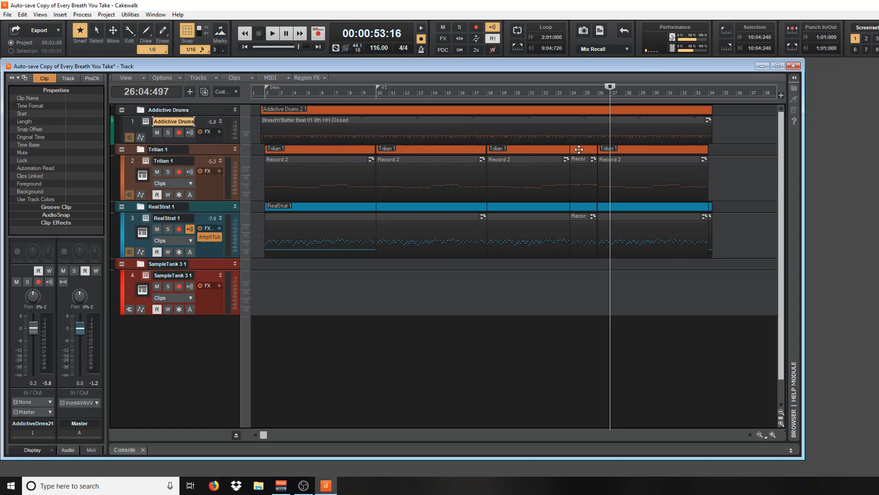
Close the Every Breath You Take project and save its changes.
{"action": "left_click", "coordinate": [790, 66]}
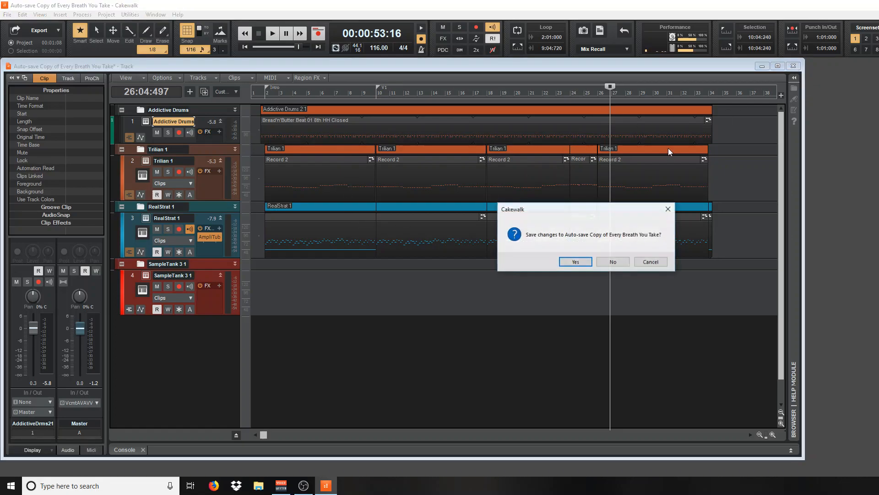
{"action": "left_click", "coordinate": [578, 265]}
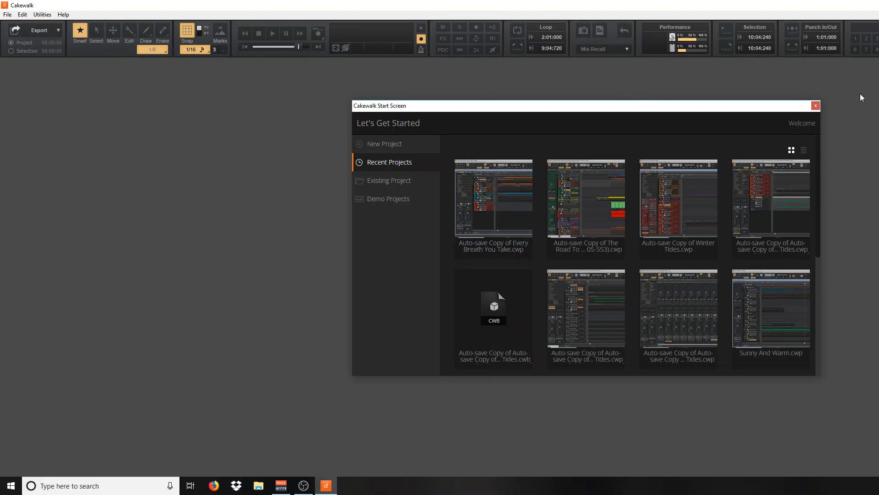
{"action": "scroll", "coordinate": [513, 201], "scroll_direction": "down", "scroll_amount": 5}
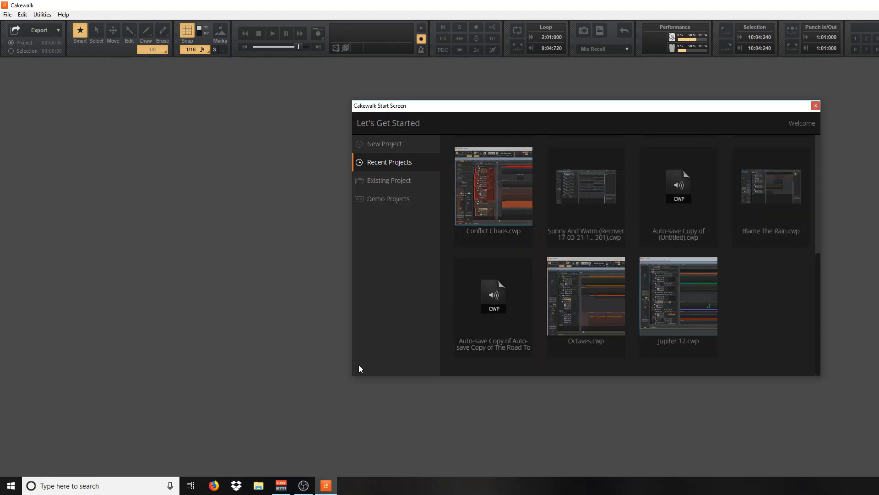
{"action": "left_click", "coordinate": [304, 485]}
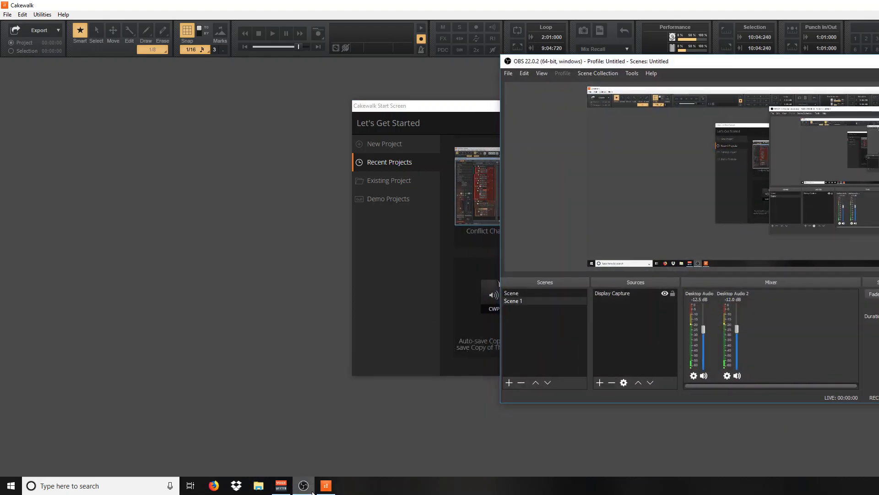